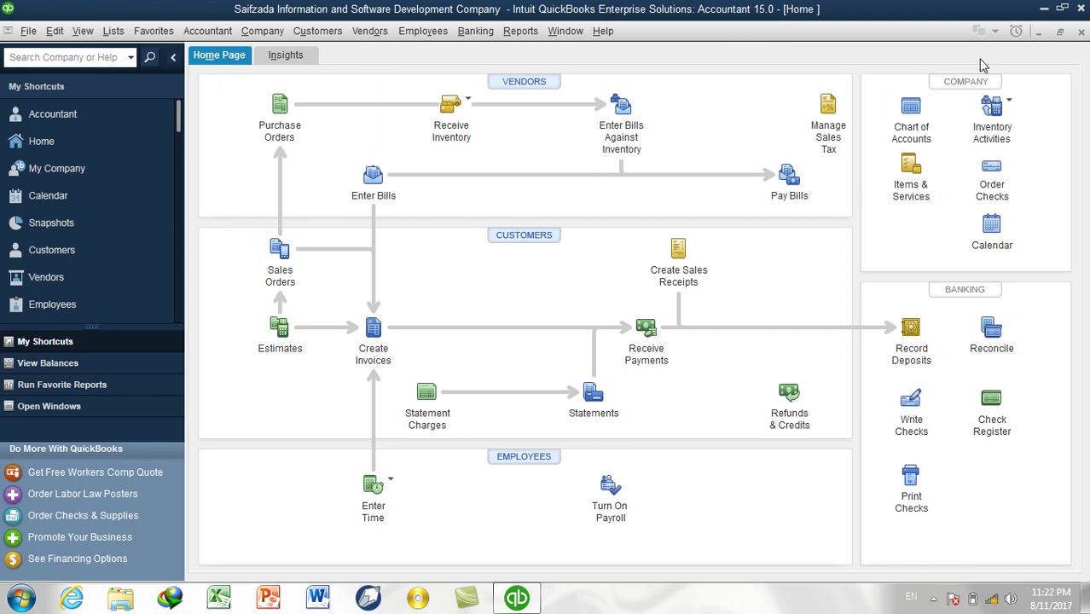
# Open the Item List of the company's items and services.
pyautogui.click(909, 168)
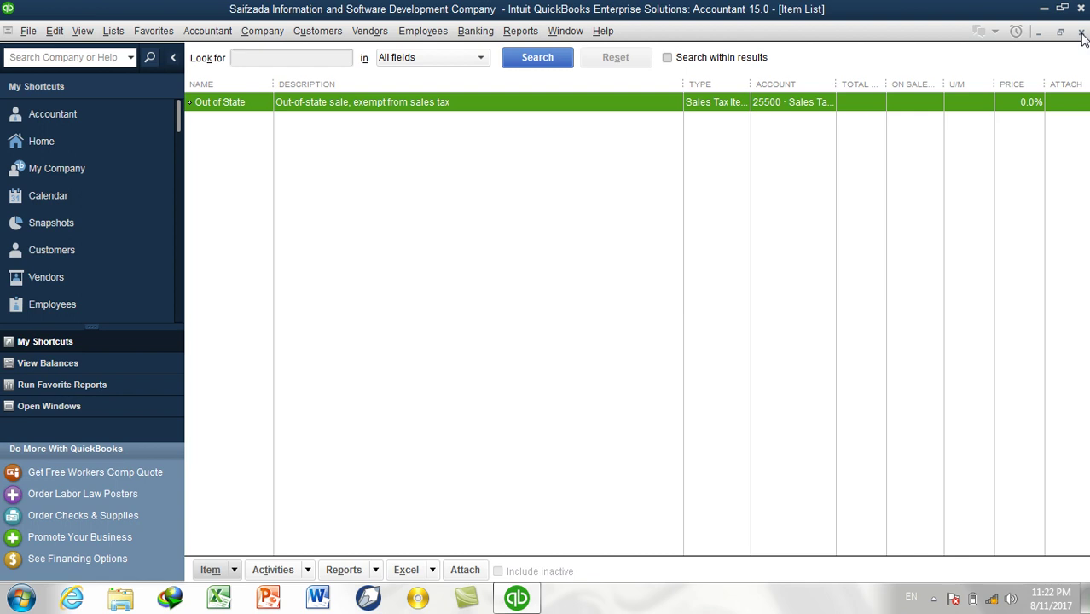
pyautogui.click(1081, 33)
pyautogui.click(119, 33)
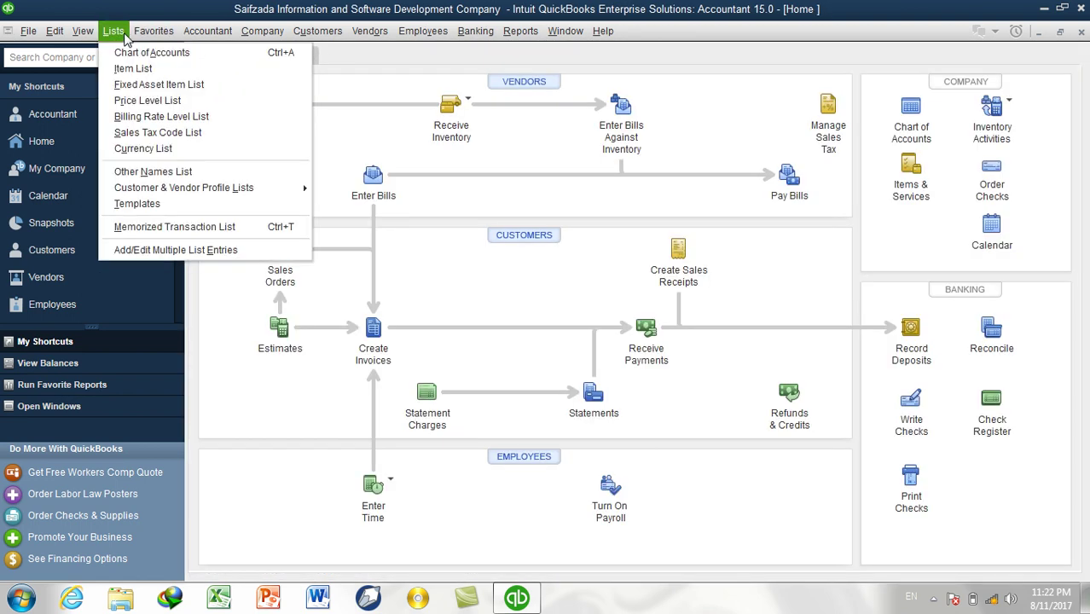
pyautogui.click(123, 68)
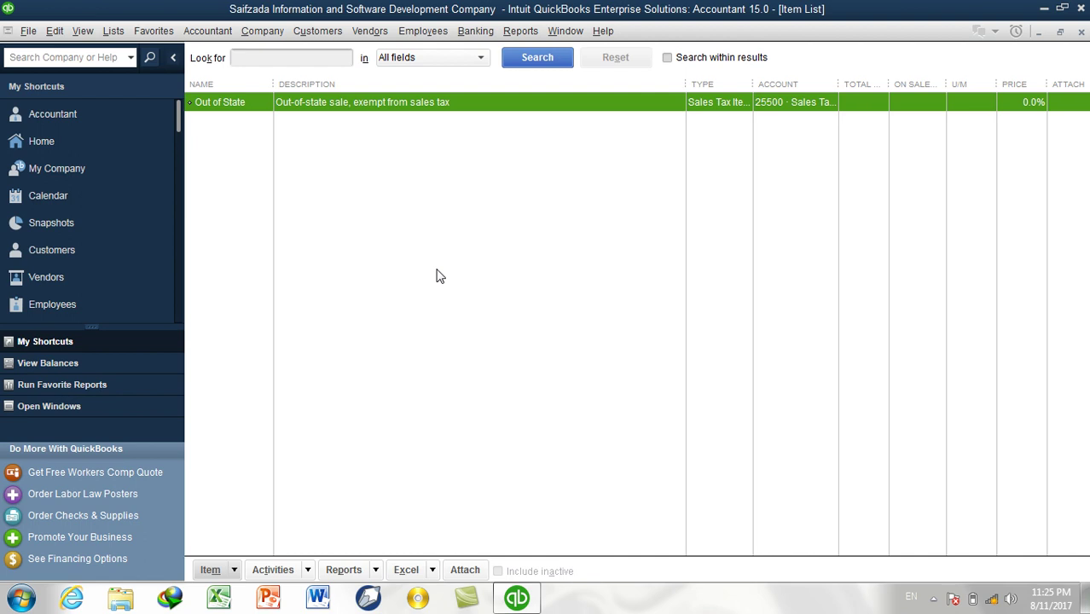
pyautogui.rightClick(429, 185)
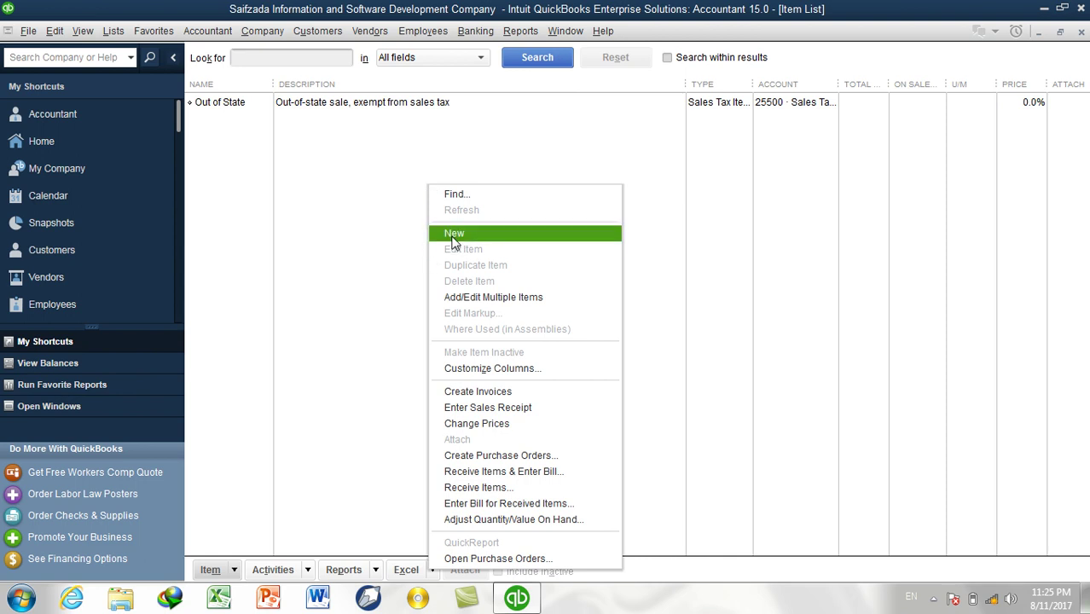
pyautogui.hotkey('ctrl', 'n')
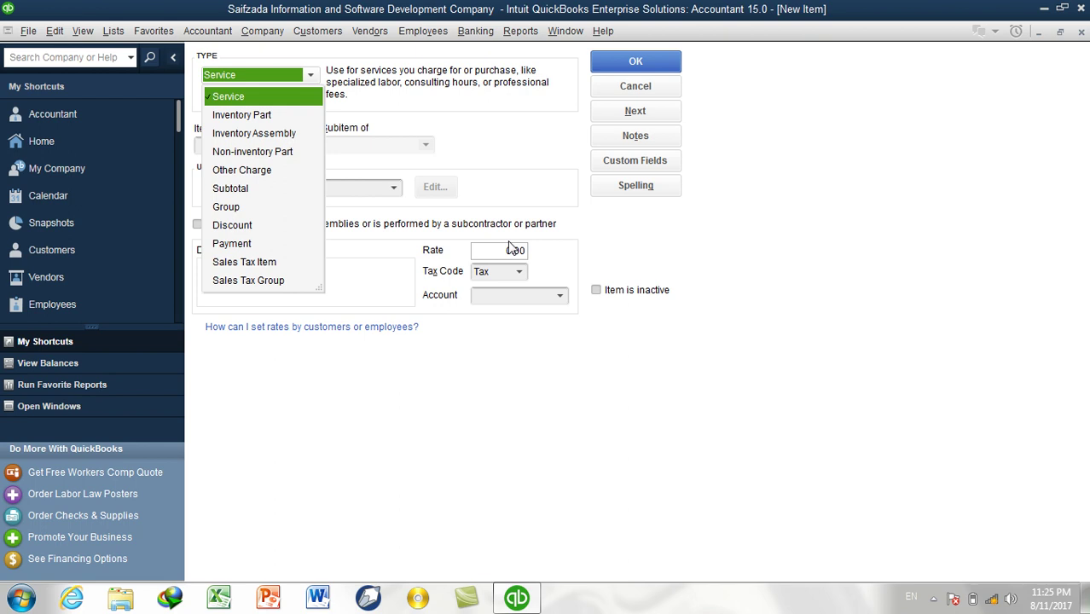
pyautogui.click(623, 88)
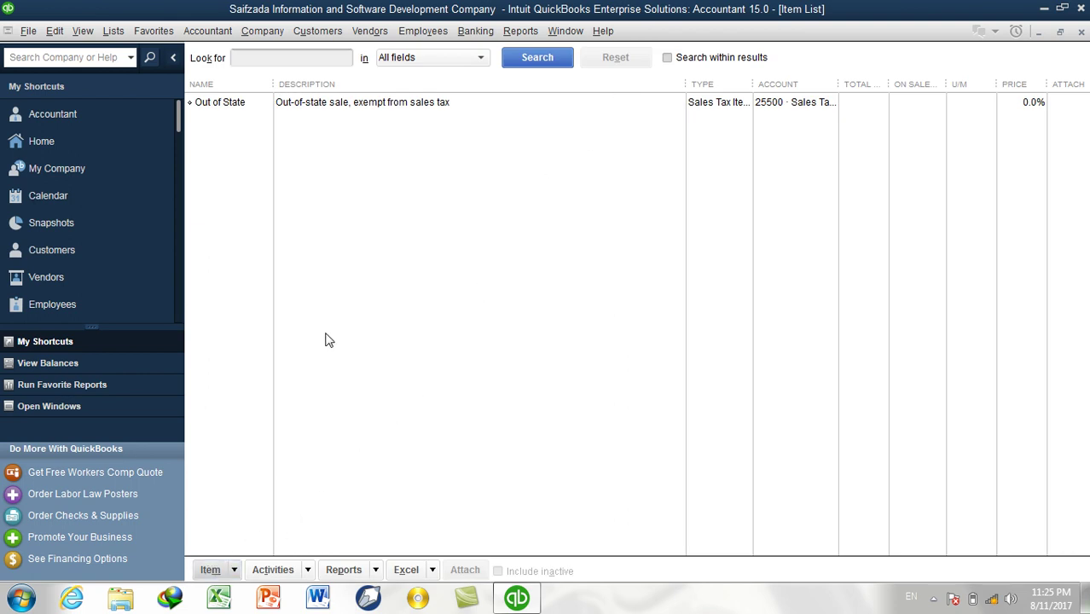
pyautogui.click(213, 573)
pyautogui.click(238, 302)
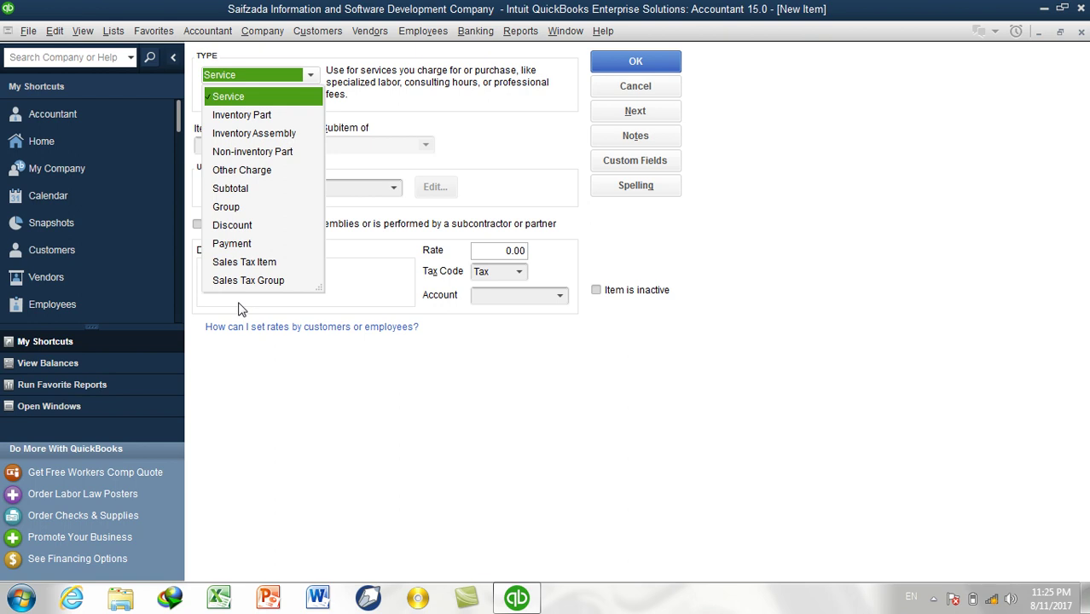
pyautogui.click(599, 90)
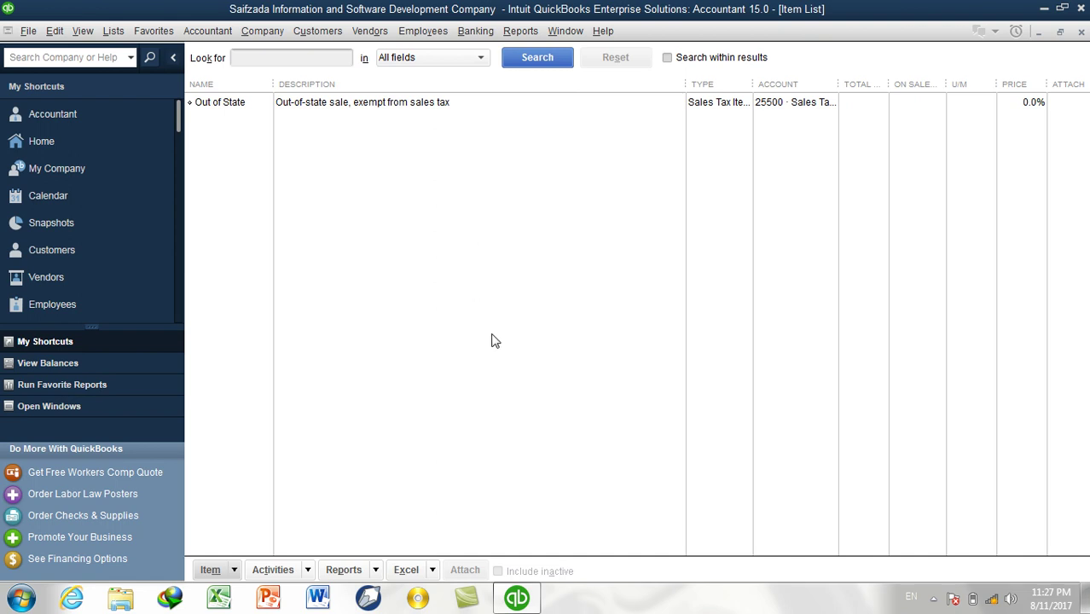
# Start a new item of type Service and name it Financial Management Training, without making it a subitem.
pyautogui.hotkey('ctrl', 'n')
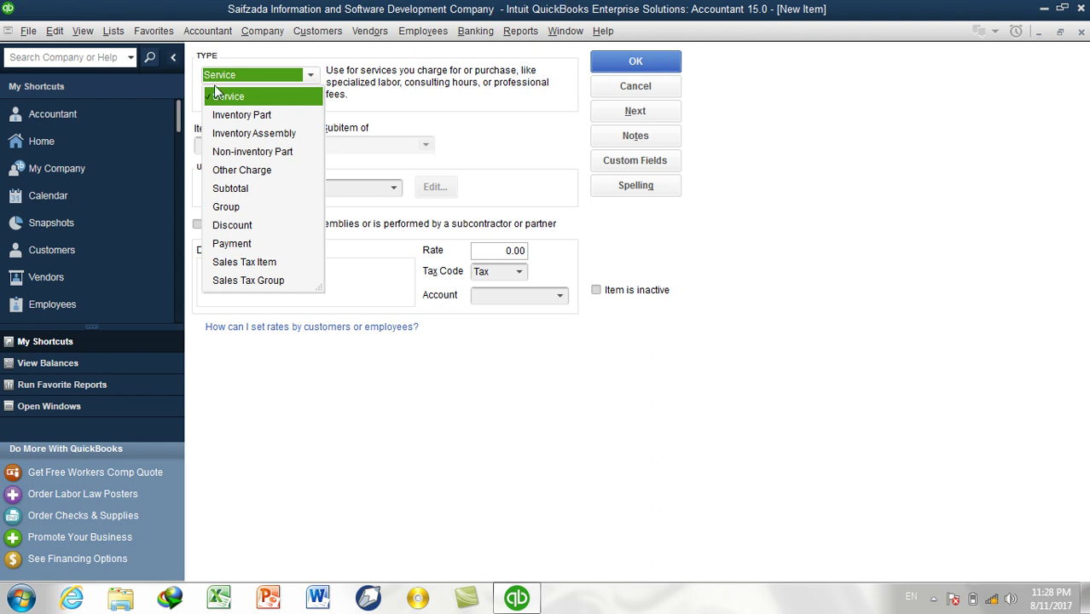
pyautogui.click(242, 99)
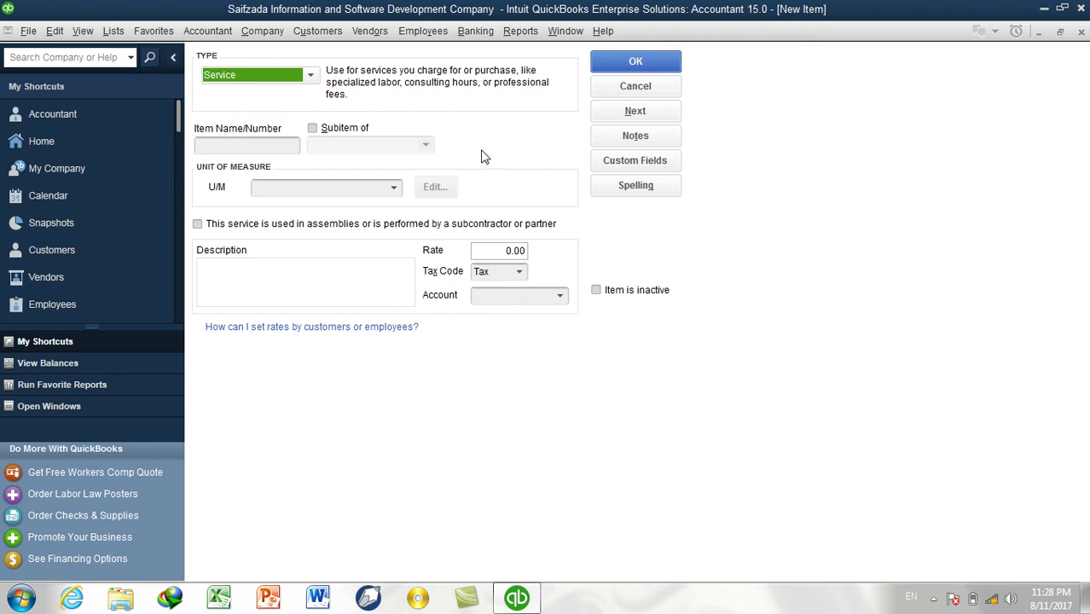
pyautogui.click(241, 146)
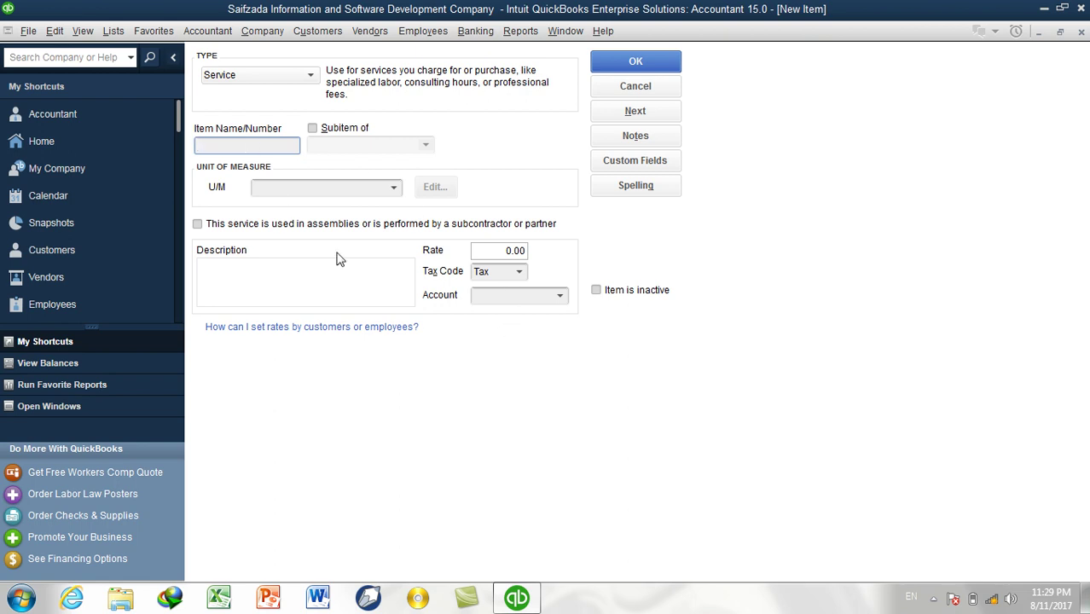
pyautogui.write('Financ')
pyautogui.write('ial Management')
pyautogui.write(' Training')
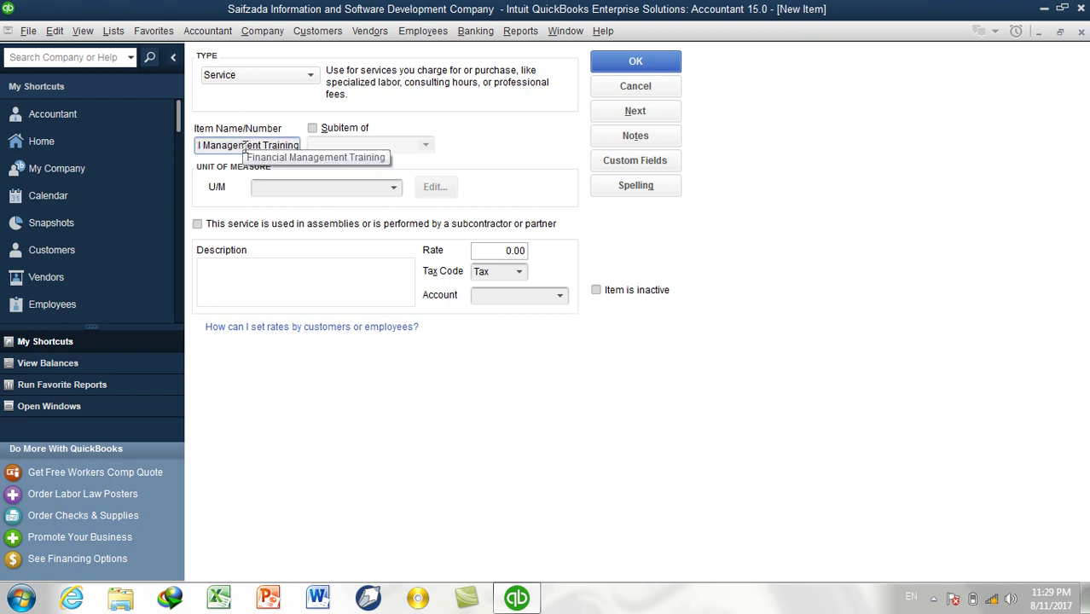
pyautogui.click(330, 130)
pyautogui.click(336, 133)
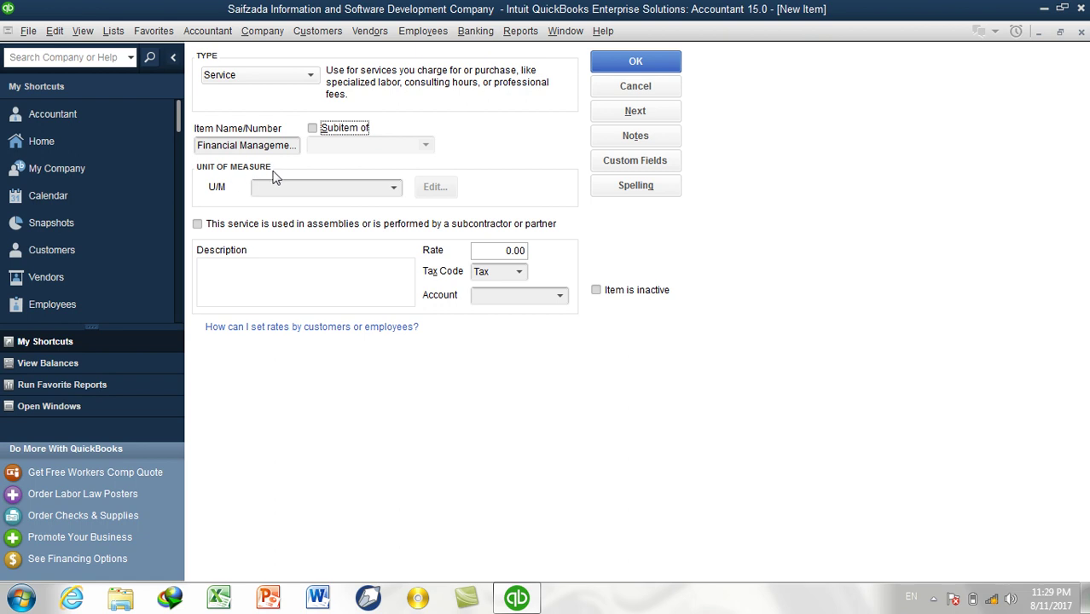
# Add a new unit of measure of type Other for the item, named Per training with the abbreviation Per.
pyautogui.click(318, 188)
pyautogui.click(395, 189)
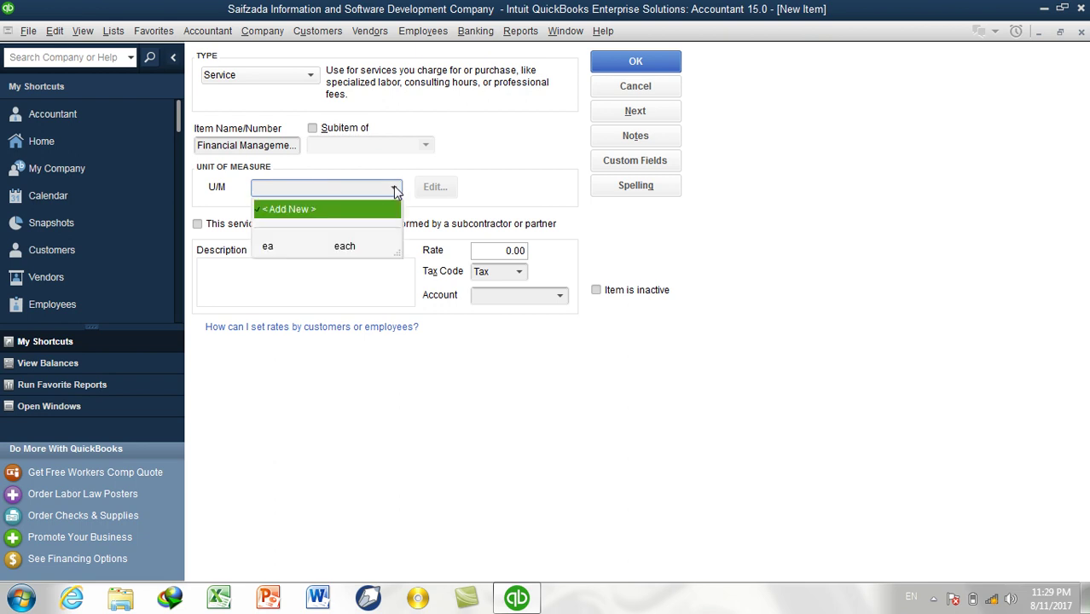
pyautogui.click(301, 210)
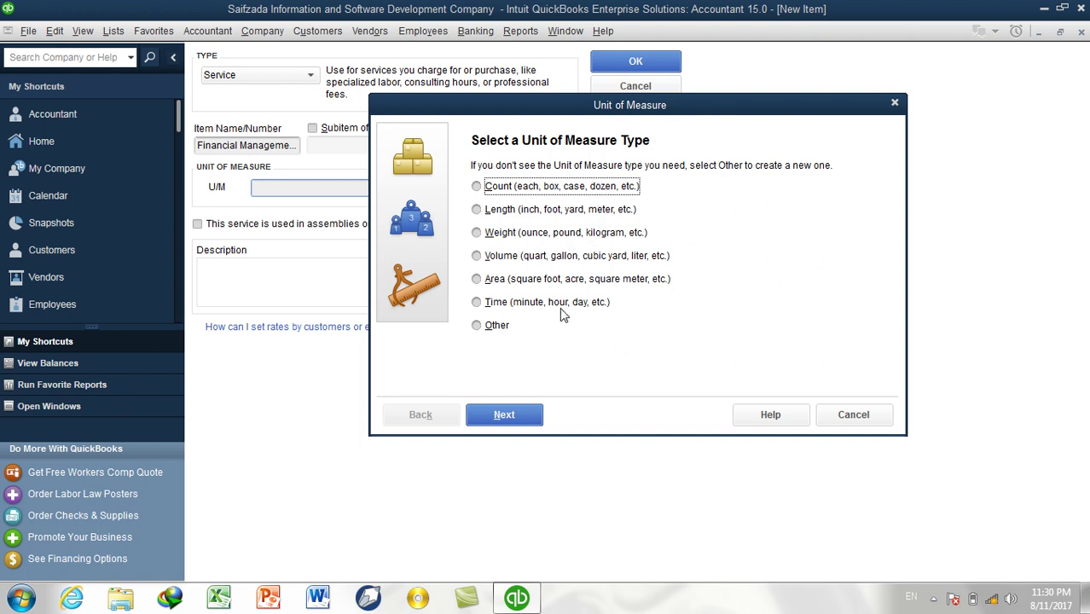
pyautogui.click(491, 329)
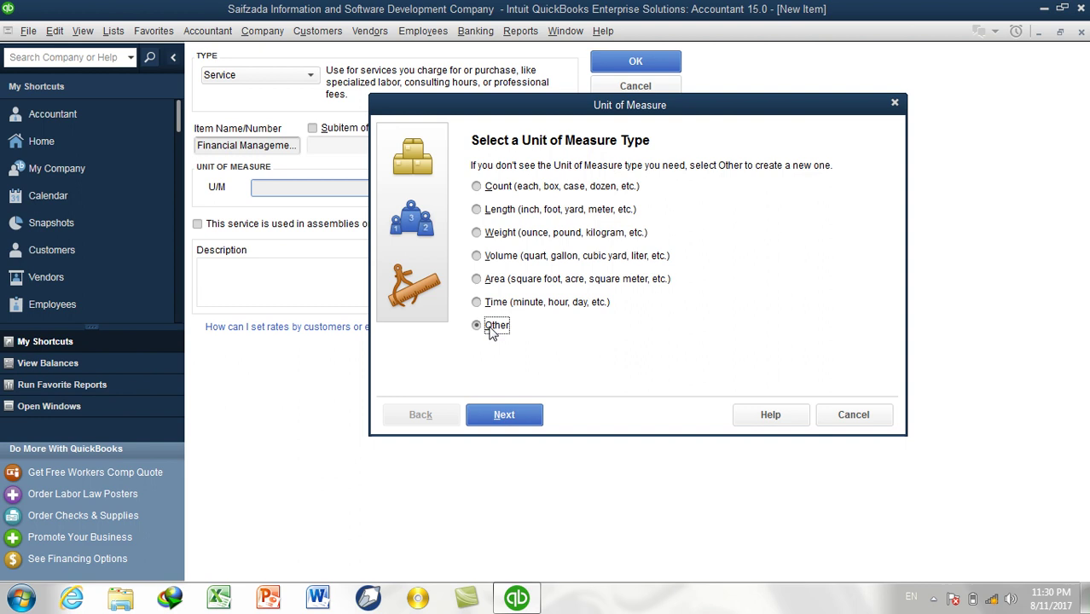
pyautogui.click(516, 414)
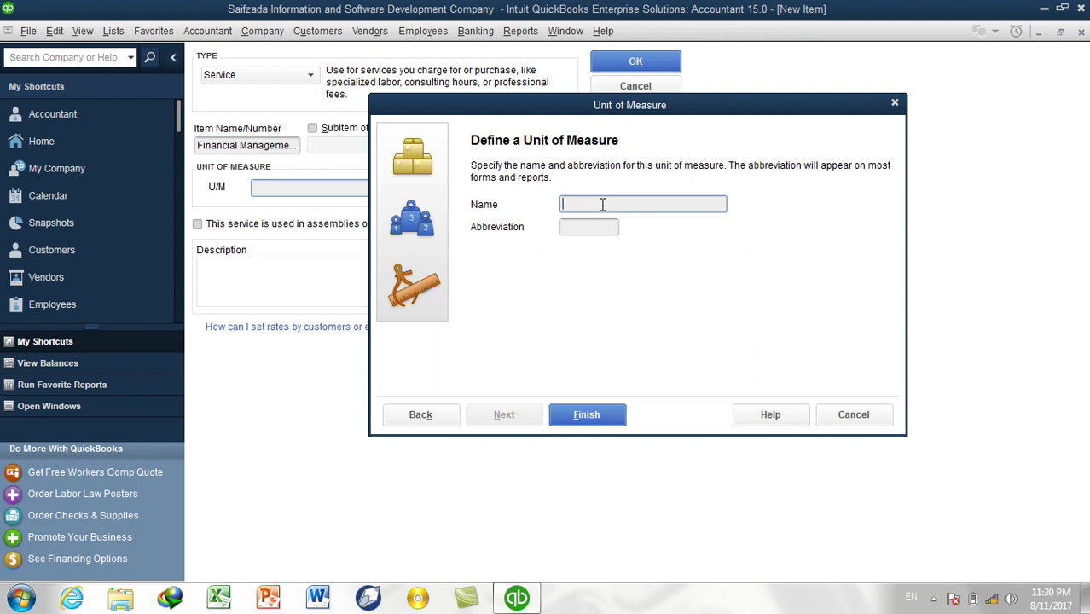
pyautogui.write('Per training')
pyautogui.click(570, 232)
pyautogui.write('Per')
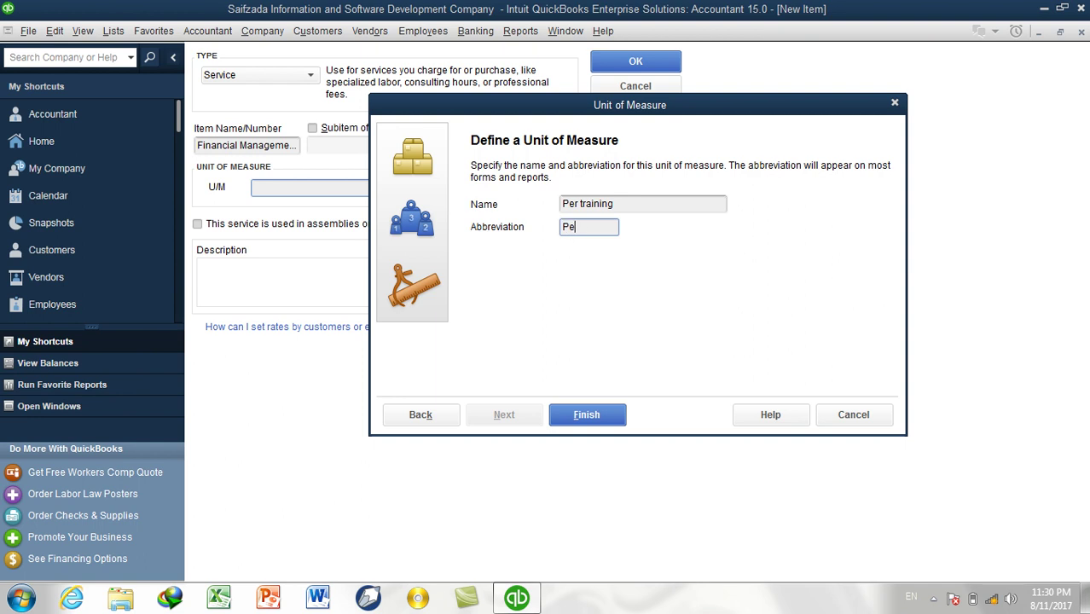
pyautogui.click(589, 415)
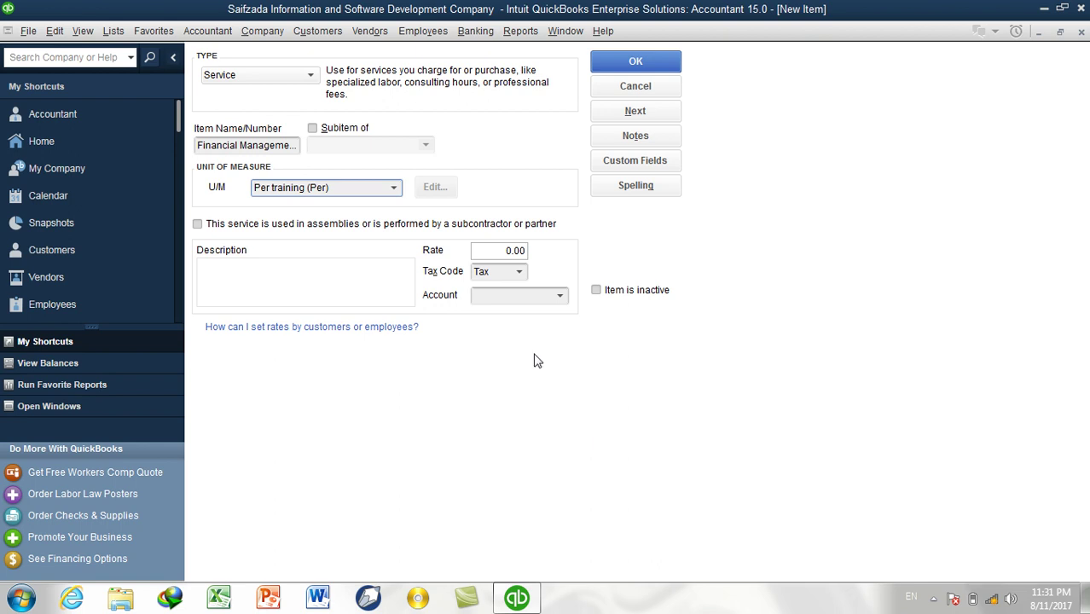
# Begin the item description with "Financial Management training Covers:" and "1. QuickBooks Training" on a second line.
pyautogui.click(277, 275)
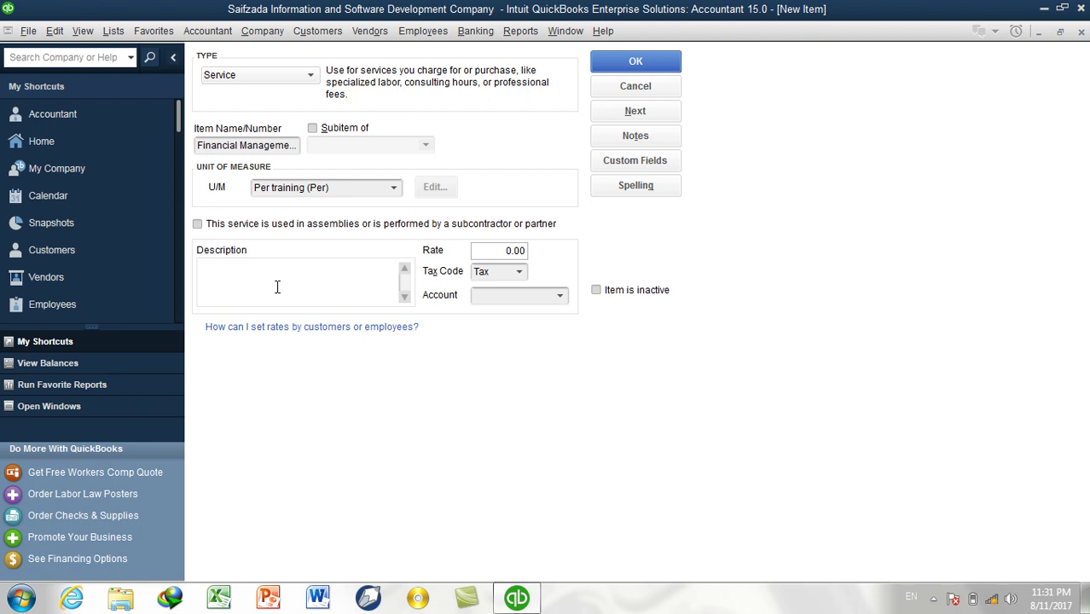
pyautogui.write('Financial Management training Couv')
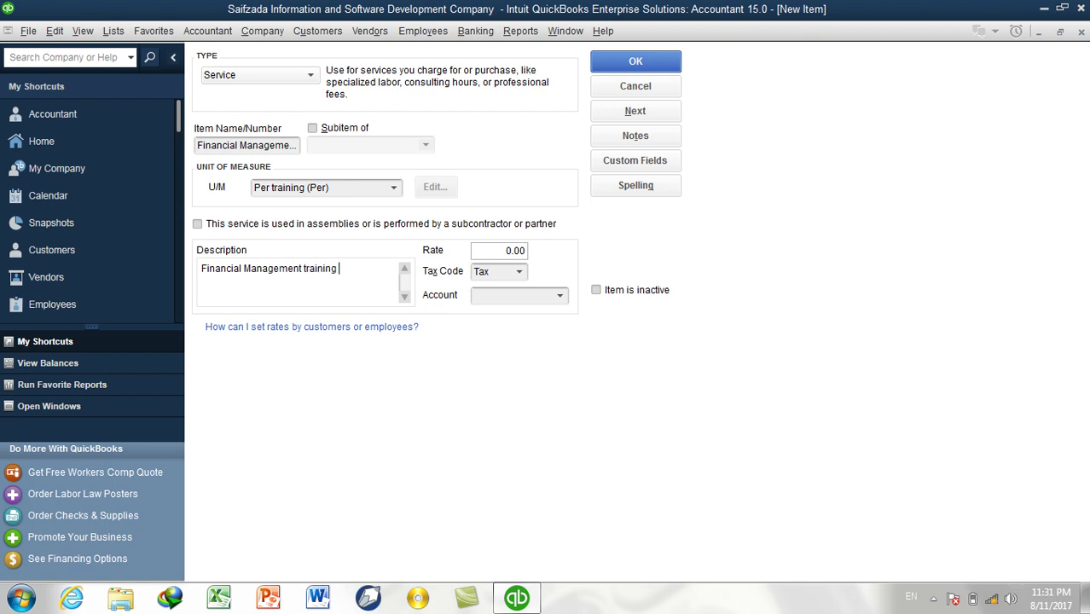
pyautogui.press('BackSpace')
pyautogui.write('vers:')
pyautogui.press('Return')
pyautogui.write('1. QUic')
pyautogui.press('BackSpace')
pyautogui.press('BackSpace')
pyautogui.press('BackSpace')
pyautogui.write('uickBooks Training')
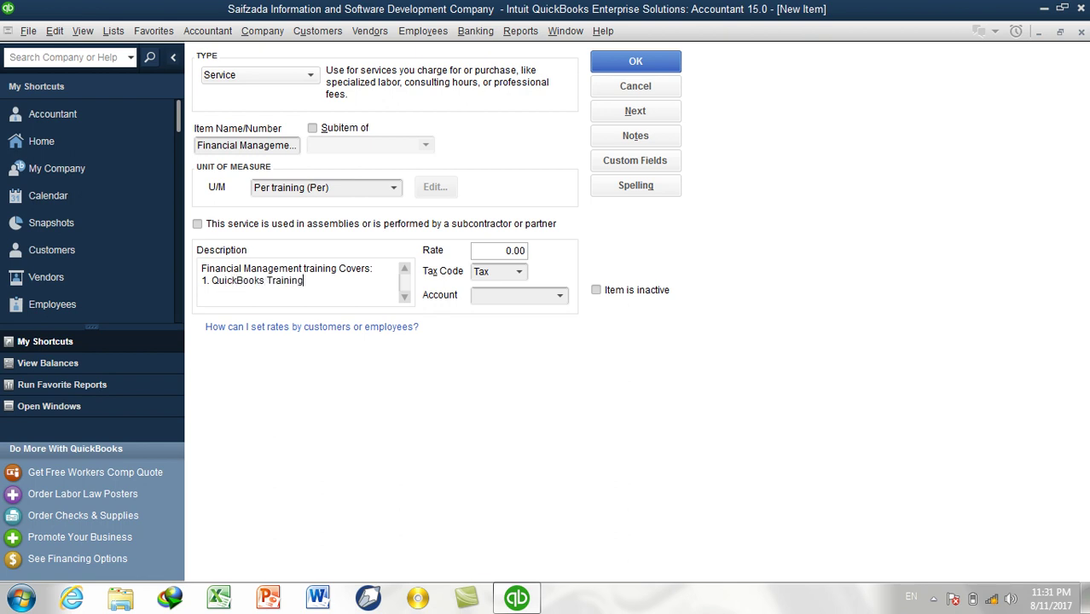
# Add the description lines "2. Peachtree Training" and "3. Tally ERP.9 Training".
pyautogui.press('Return')
pyautogui.write('2. Peachtree Training')
pyautogui.press('Return')
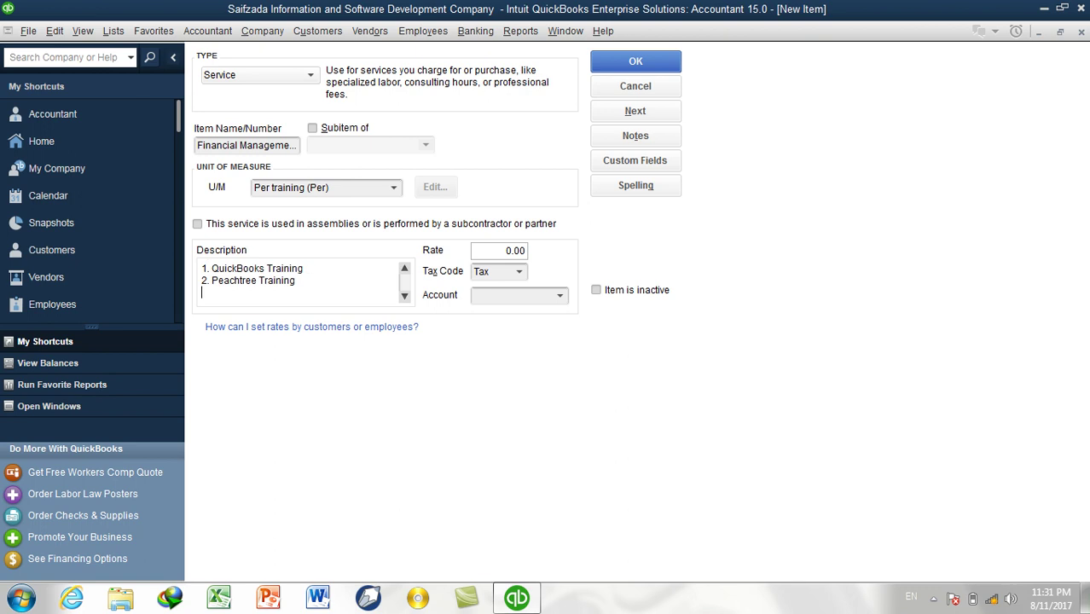
pyautogui.write('3. Tally ERP.9 r')
pyautogui.press('BackSpace')
pyautogui.write('Training')
# Add the description line "4. Excel Financial Accounting Training".
pyautogui.press('Return')
pyautogui.write('4.')
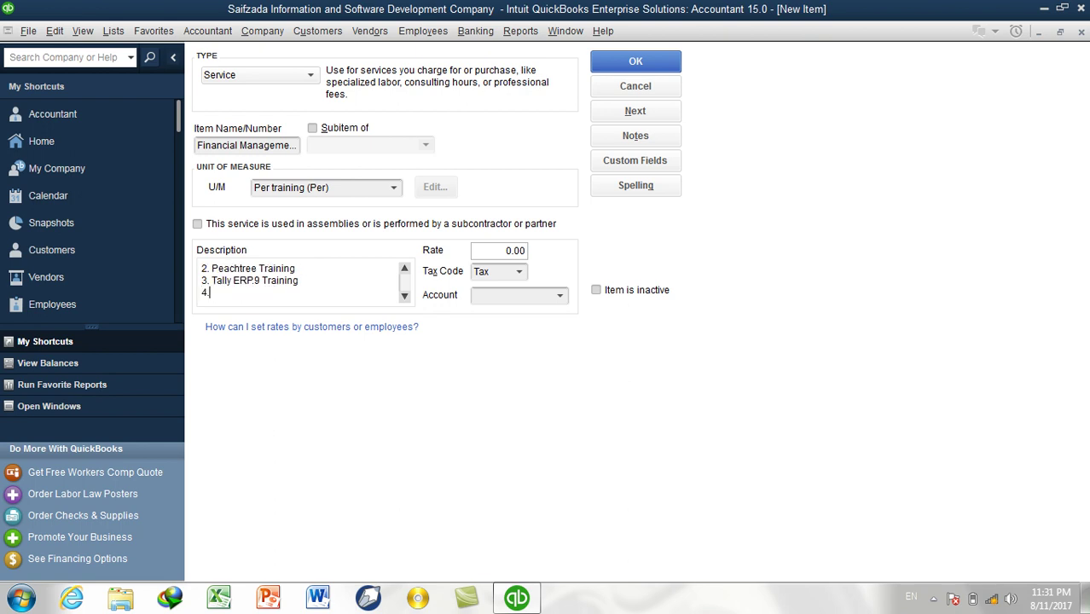
pyautogui.write(' Excel Financi')
pyautogui.write('al M')
pyautogui.press('BackSpace')
pyautogui.write('Training')
pyautogui.press('BackSpace')
pyautogui.press('BackSpace')
pyautogui.press('BackSpace')
pyautogui.press('BackSpace')
pyautogui.press('BackSpace')
pyautogui.press('BackSpace')
pyautogui.press('BackSpace')
pyautogui.press('BackSpace')
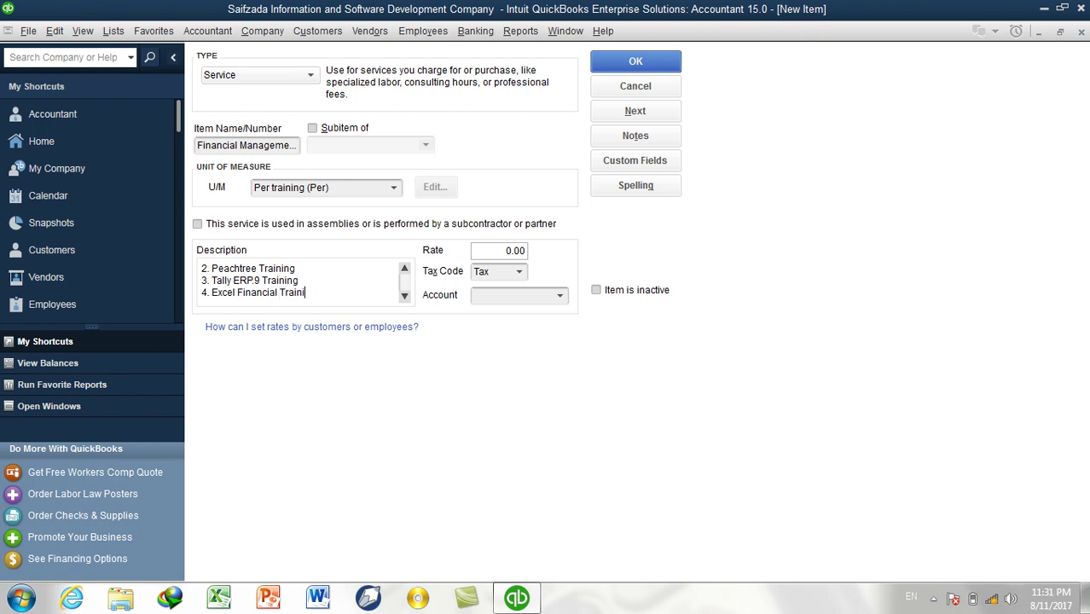
pyautogui.write('Accounting Training')
# Set the service item's rate to 20000 and its tax code to Non (Non-Taxable Sales).
pyautogui.click(492, 250)
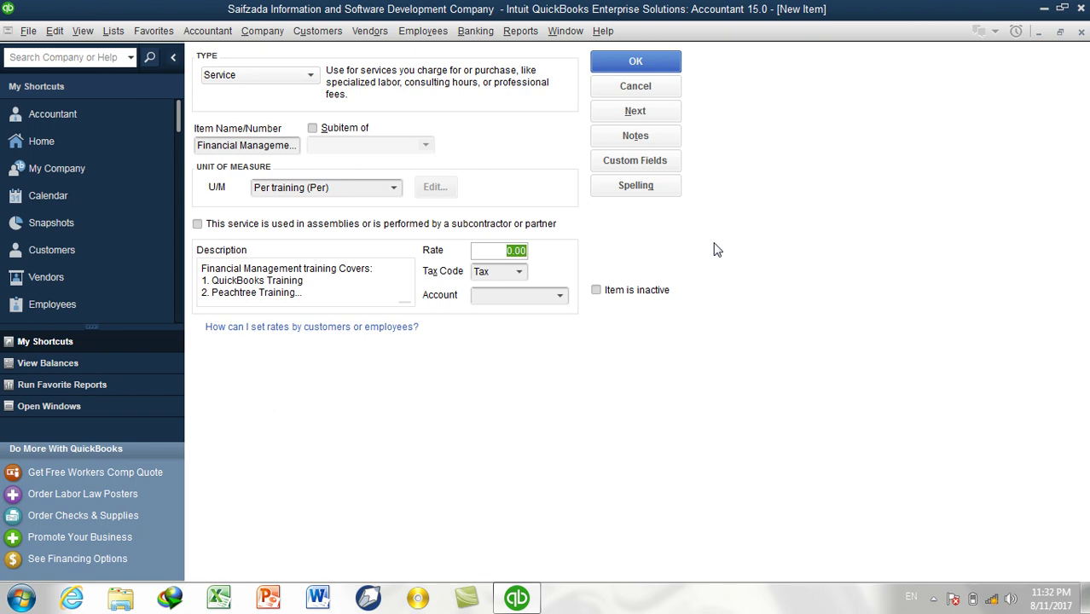
pyautogui.write('20000')
pyautogui.press('Tab')
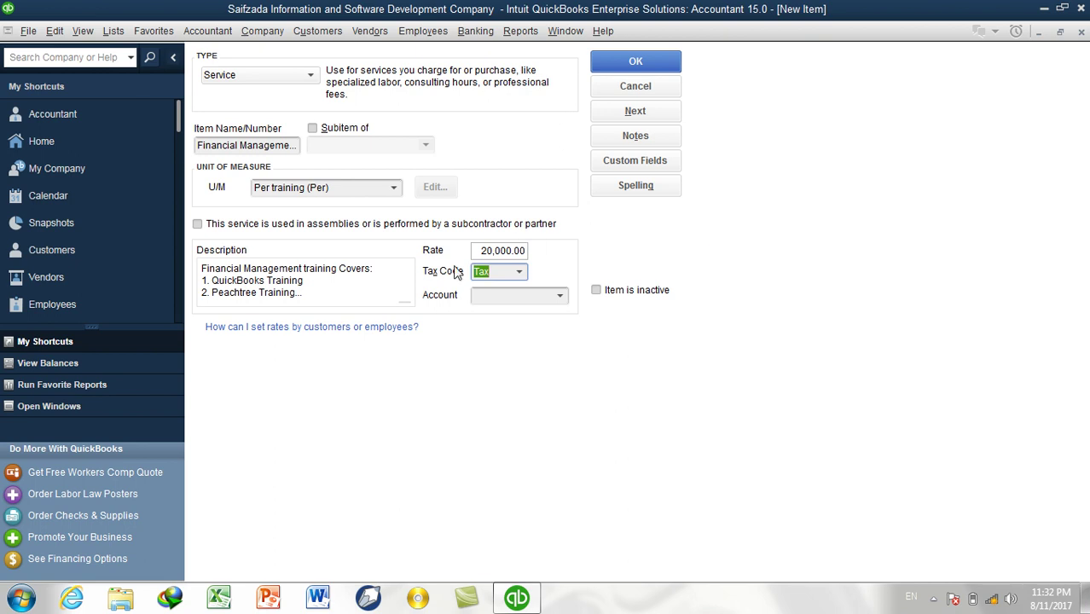
pyautogui.moveTo(472, 250); pyautogui.dragTo(526, 248)
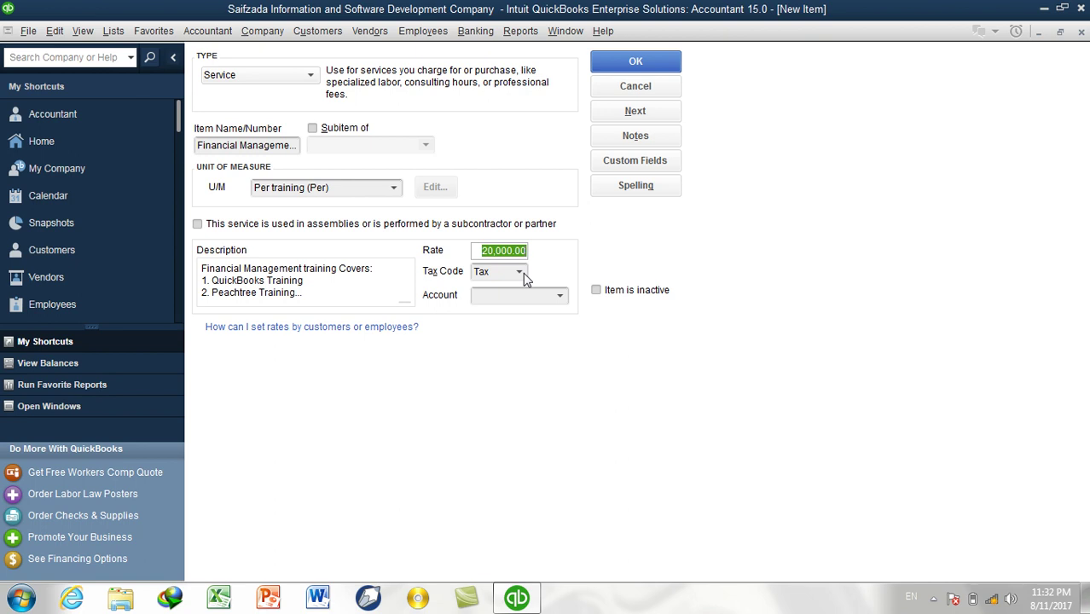
pyautogui.click(519, 272)
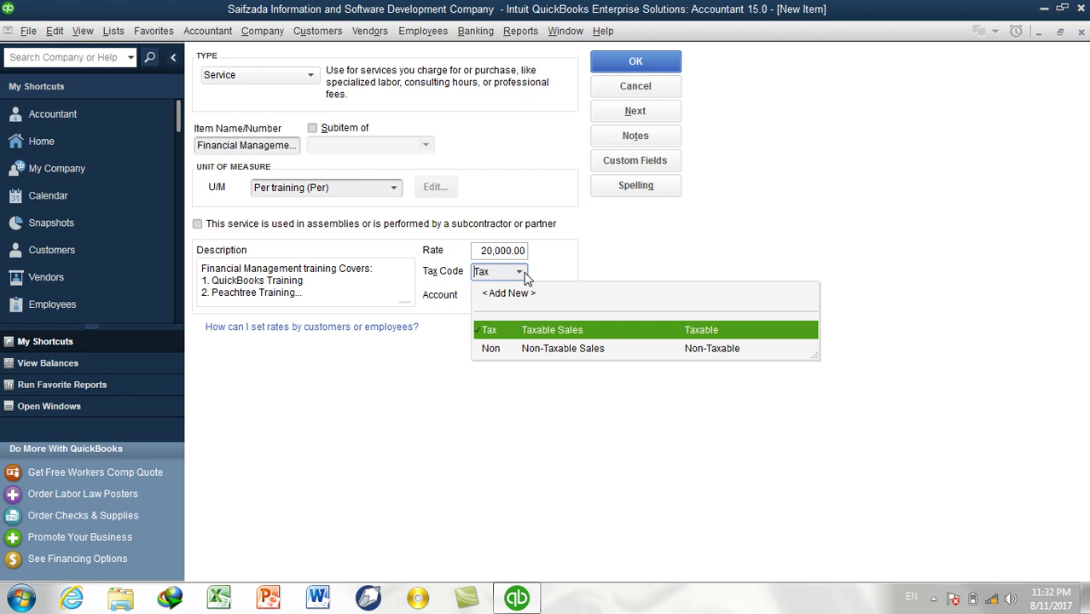
pyautogui.click(554, 350)
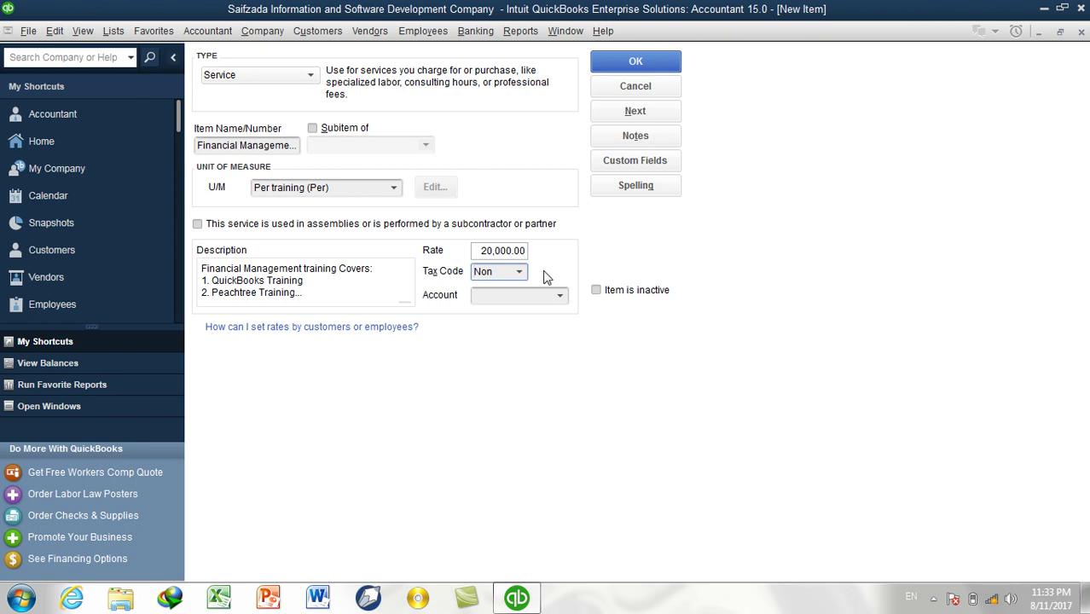
# Look through the item's account list and find the Service Income account by entering "ser".
pyautogui.click(505, 296)
pyautogui.click(561, 297)
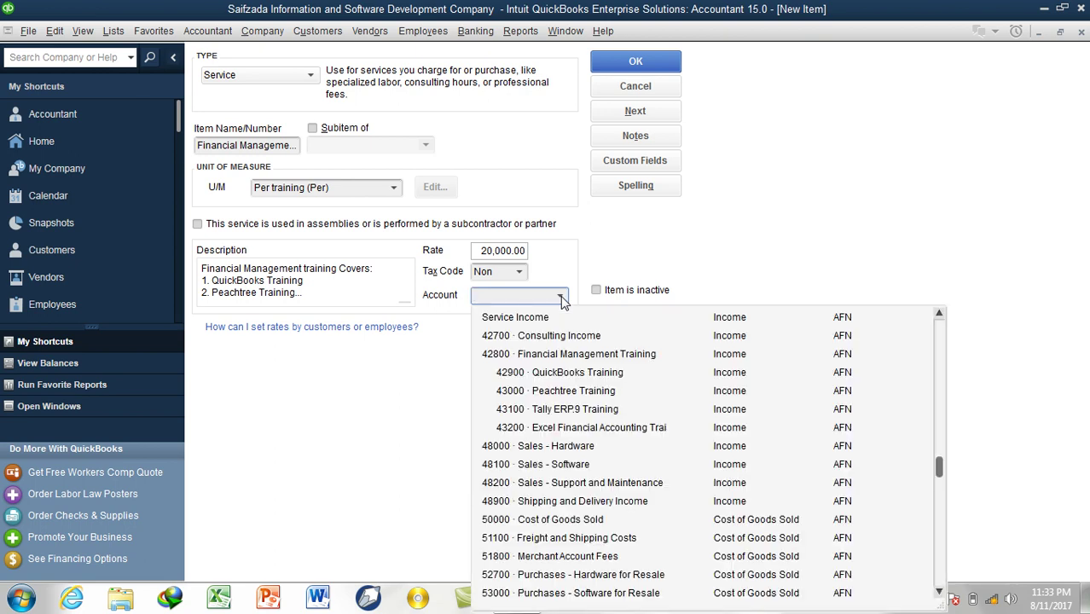
pyautogui.scroll(10, 731, 458)
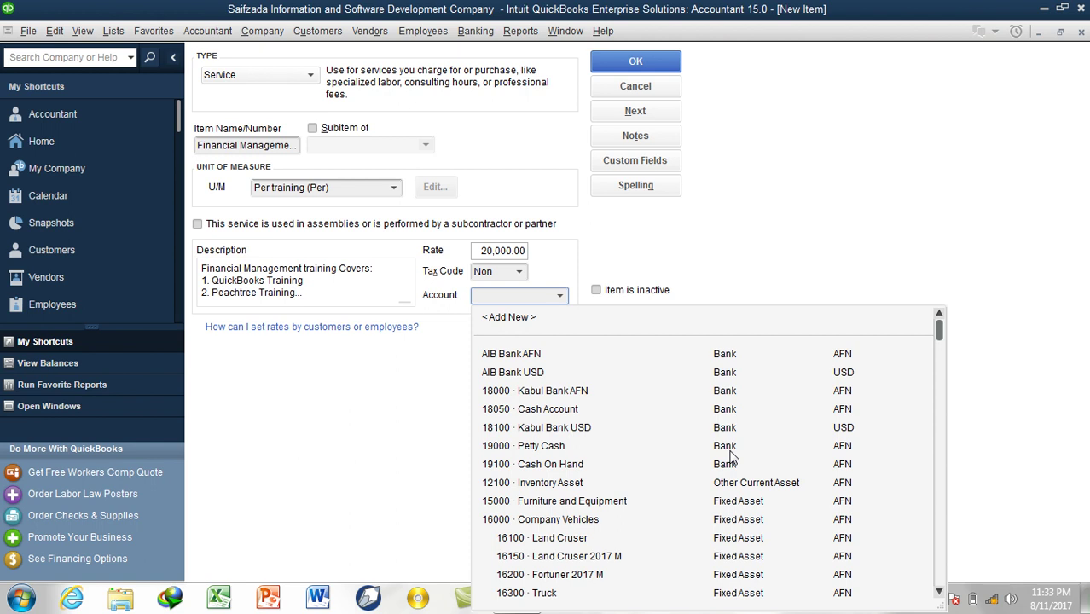
pyautogui.scroll(-4, 731, 458)
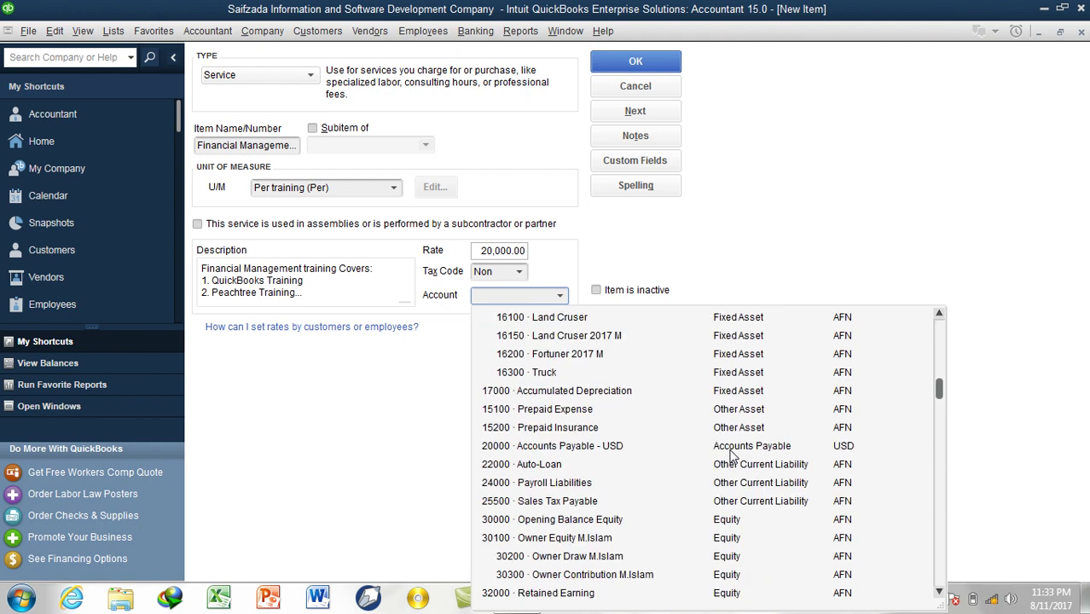
pyautogui.write('ser')
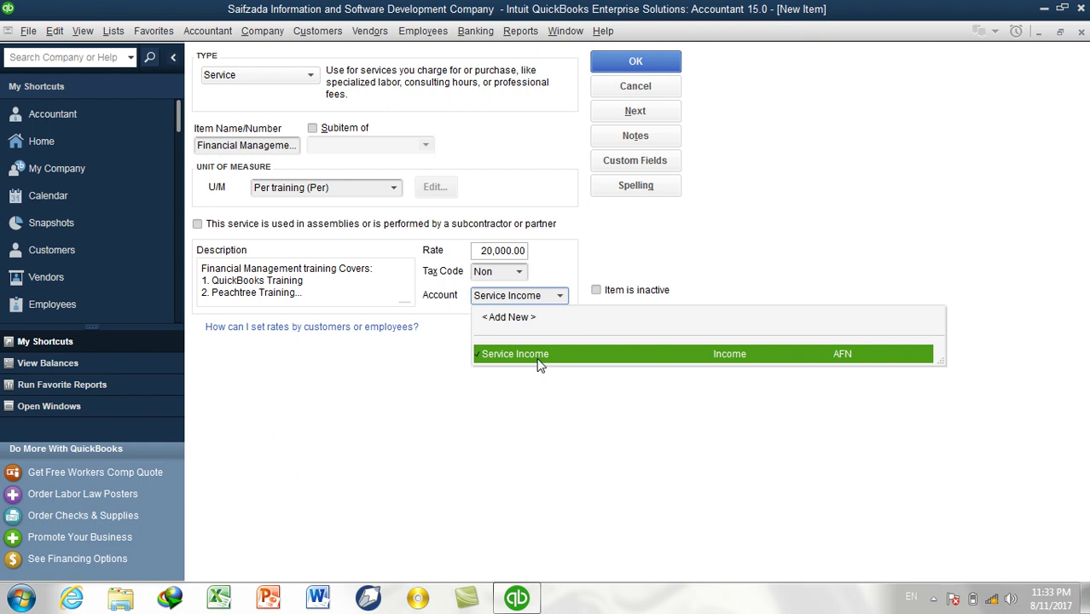
pyautogui.click(517, 317)
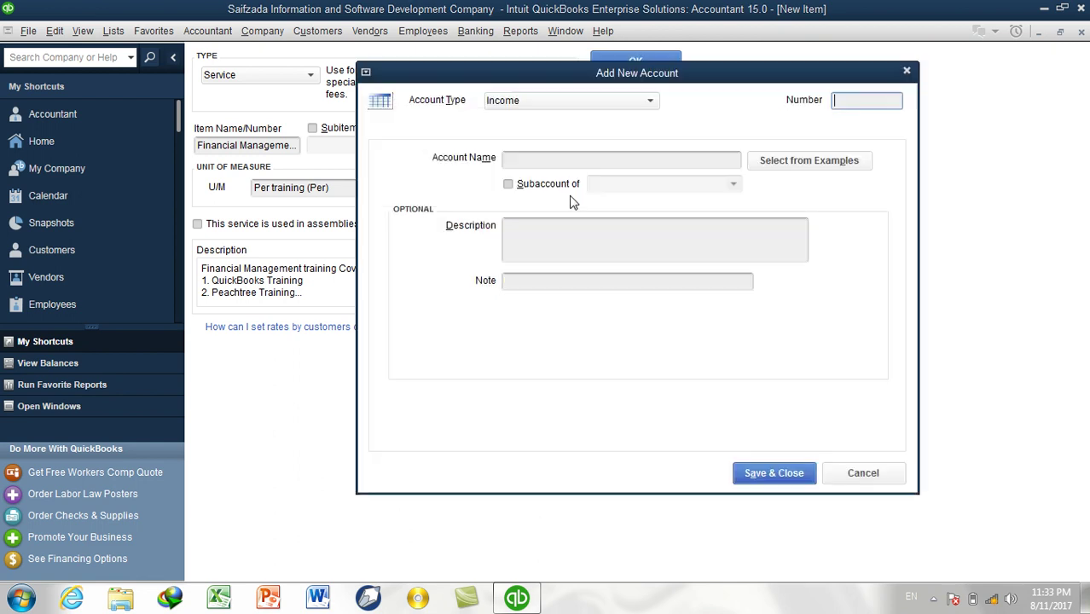
pyautogui.click(573, 158)
pyautogui.click(851, 102)
pyautogui.click(611, 161)
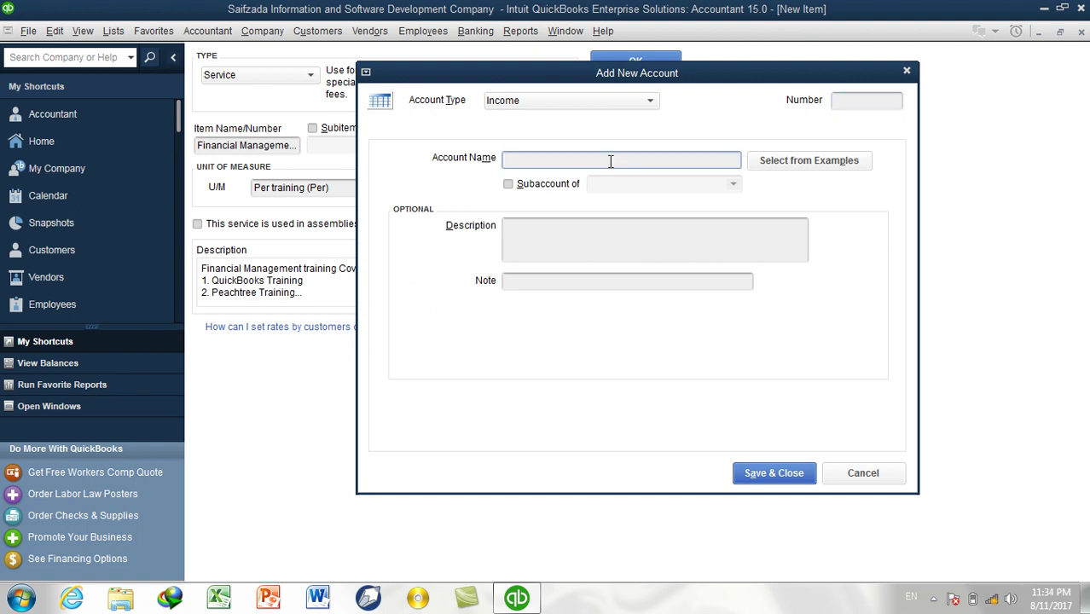
pyautogui.write('er')
pyautogui.press('BackSpace')
pyautogui.write('Service income')
pyautogui.click(862, 474)
# Assign the Service Income account to the Financial Management Training item and submit the item for saving.
pyautogui.write('Ser')
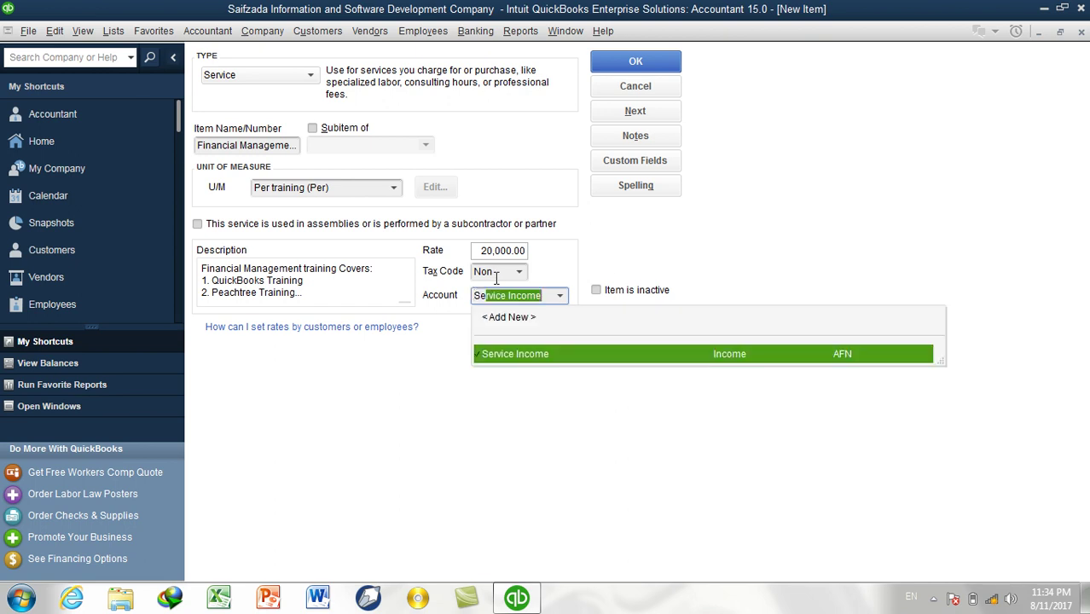
pyautogui.click(520, 355)
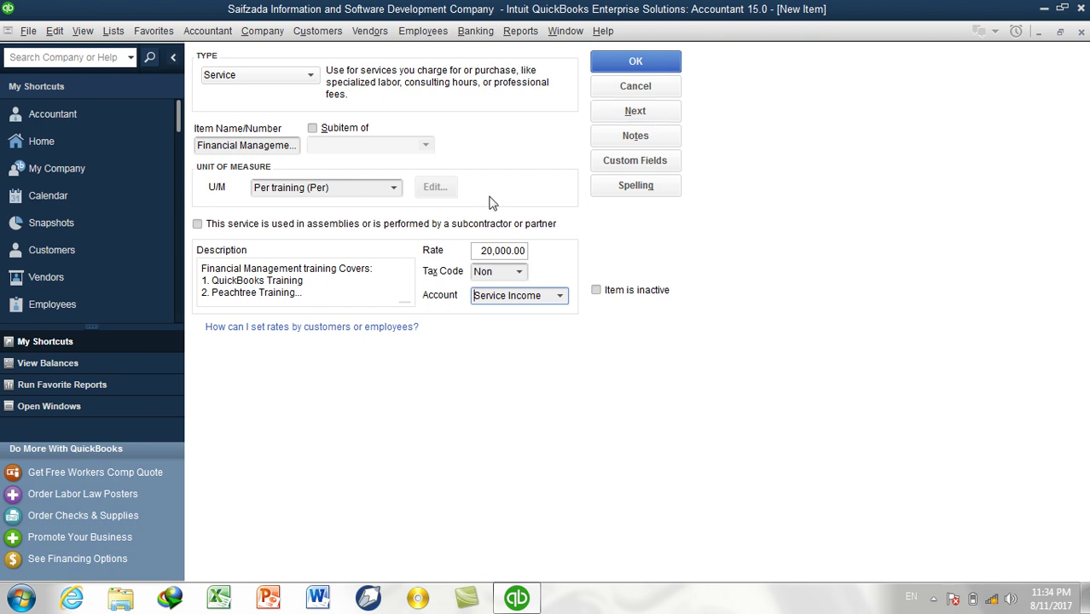
pyautogui.click(627, 61)
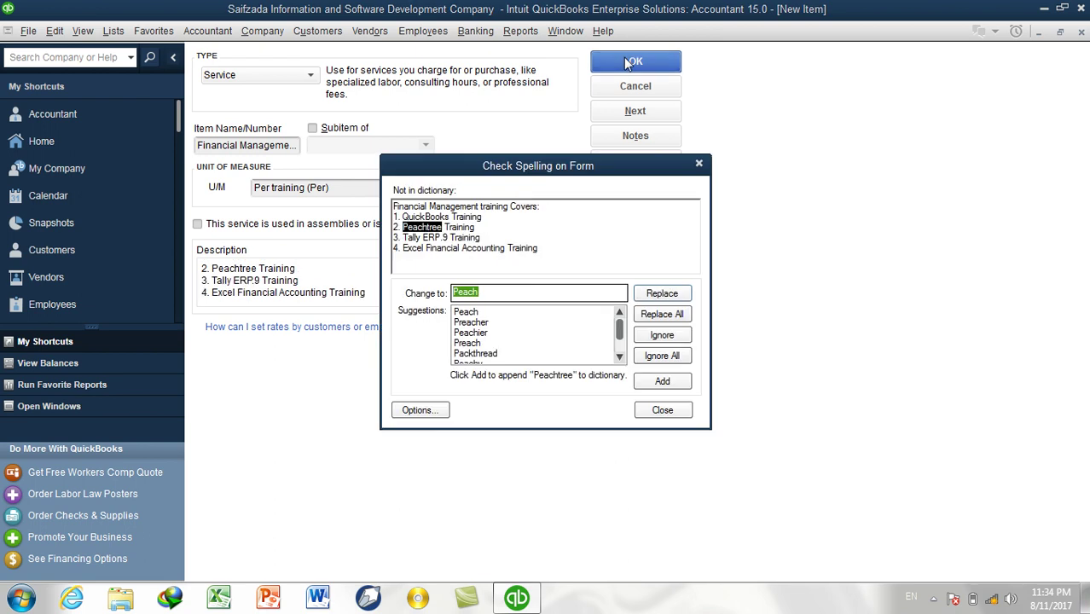
# Review the description text in the spelling check and ignore all occurrences of the flagged word so the item is saved.
pyautogui.moveTo(579, 175); pyautogui.dragTo(735, 143)
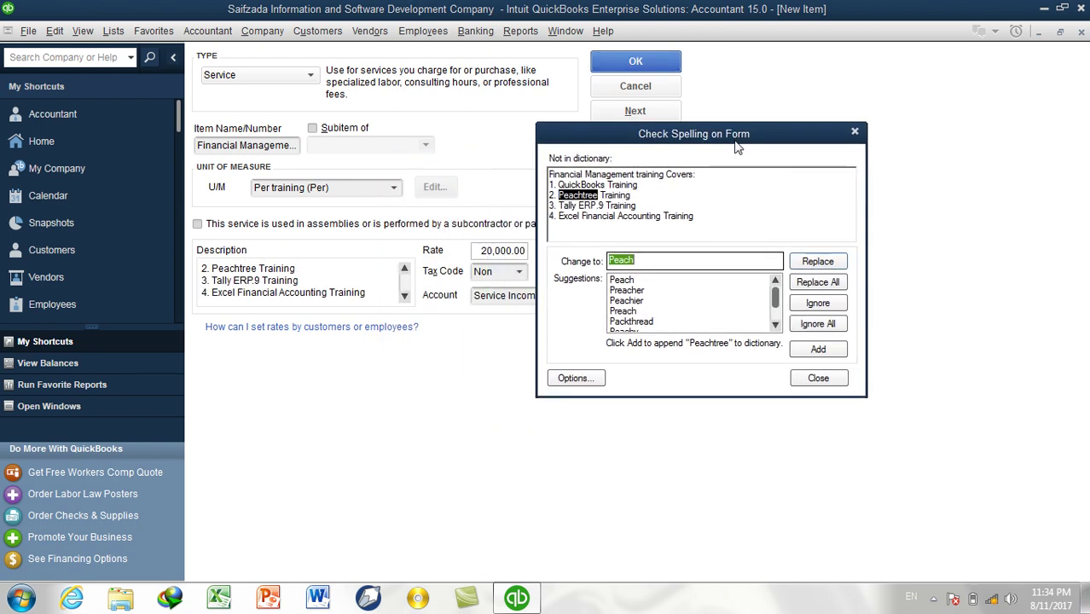
pyautogui.click(696, 220)
pyautogui.moveTo(695, 219); pyautogui.dragTo(543, 174)
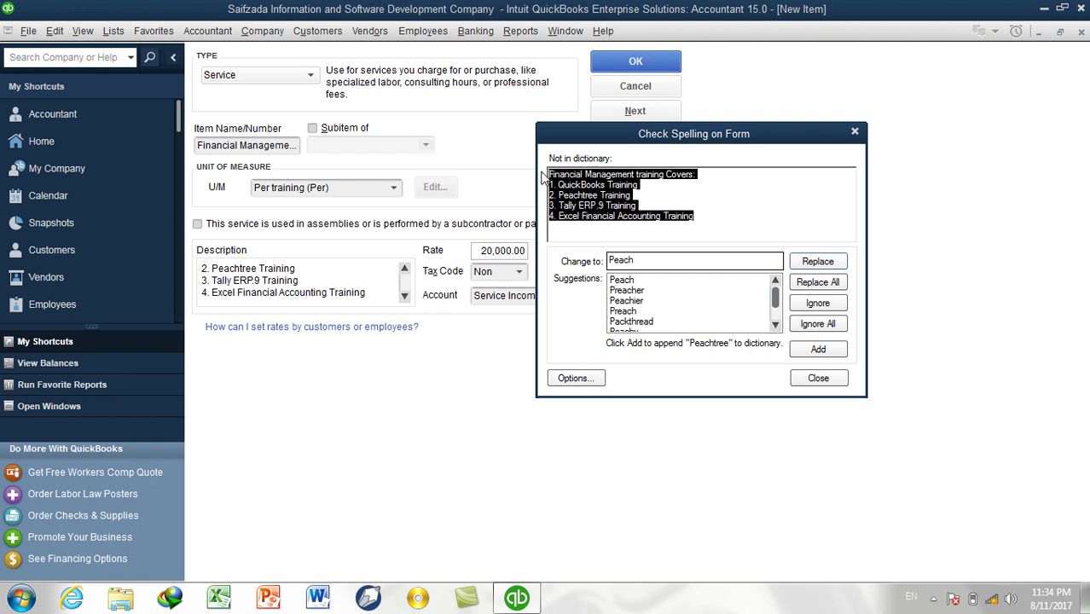
pyautogui.click(713, 219)
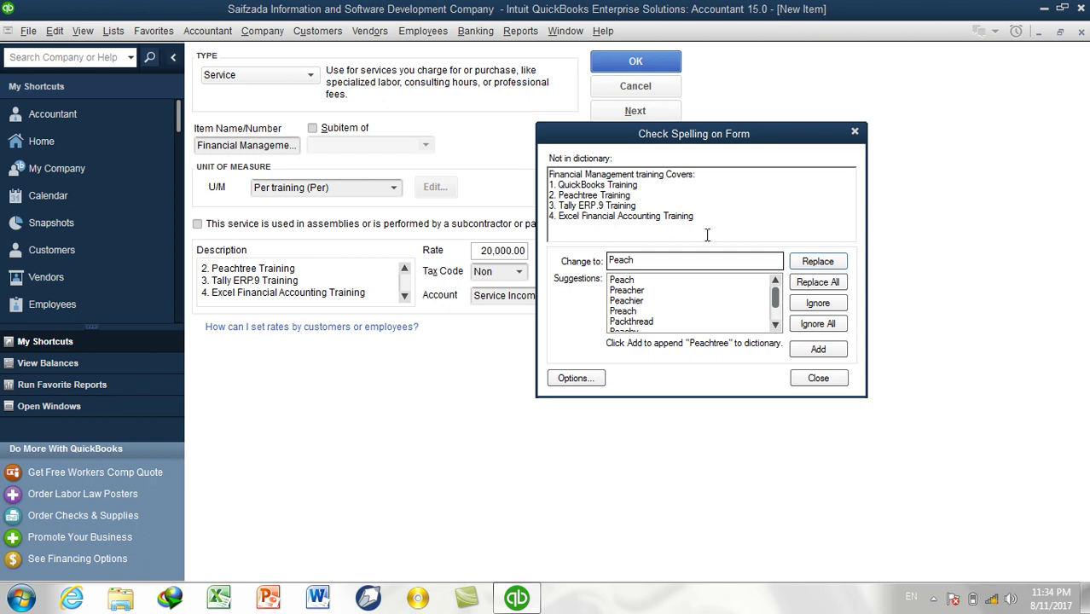
pyautogui.moveTo(720, 226); pyautogui.dragTo(522, 164)
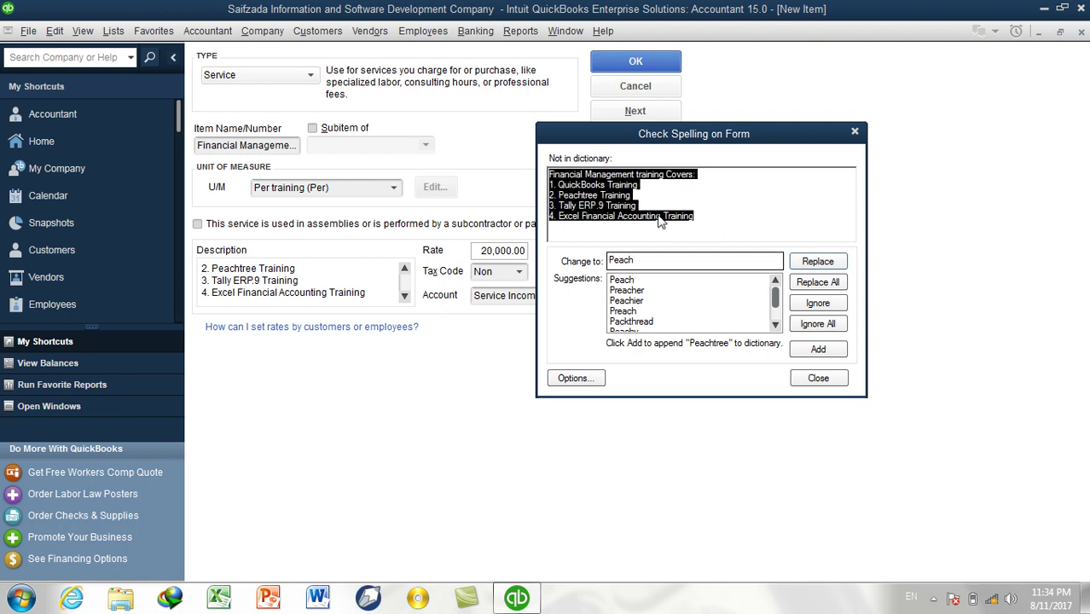
pyautogui.click(724, 217)
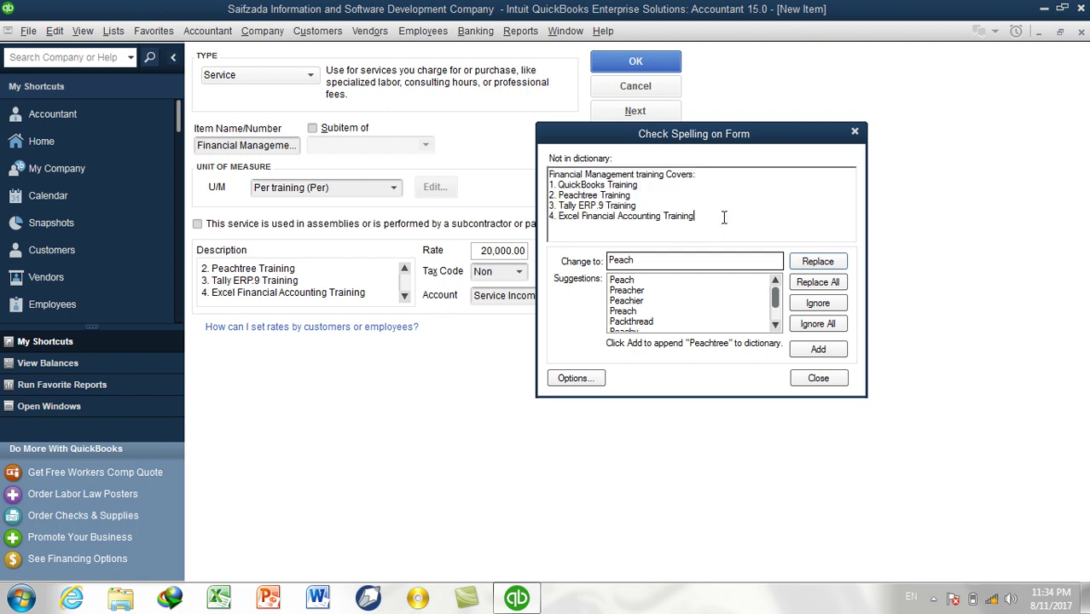
pyautogui.hotkey('ctrl', 'a')
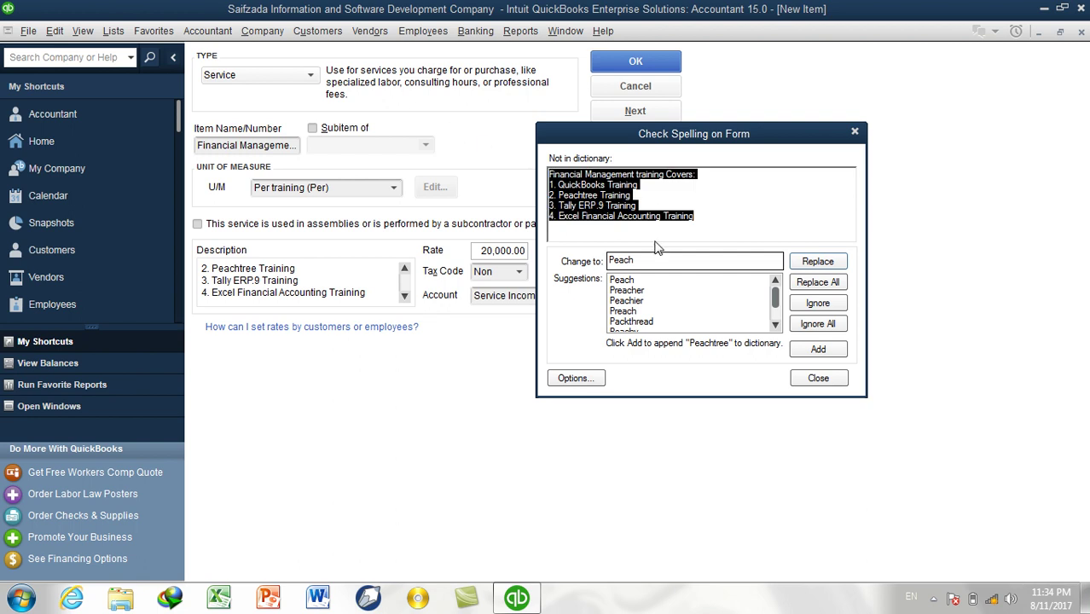
pyautogui.click(821, 328)
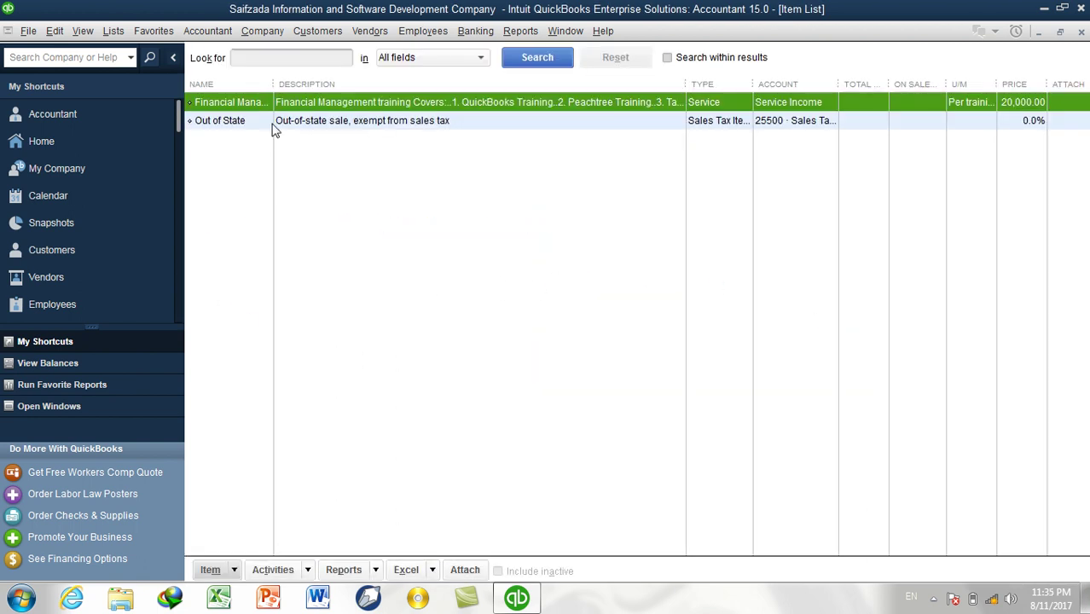
# Widen the Name column of the Item List and narrow the Description and On Sales Order columns.
pyautogui.moveTo(273, 84); pyautogui.dragTo(354, 96)
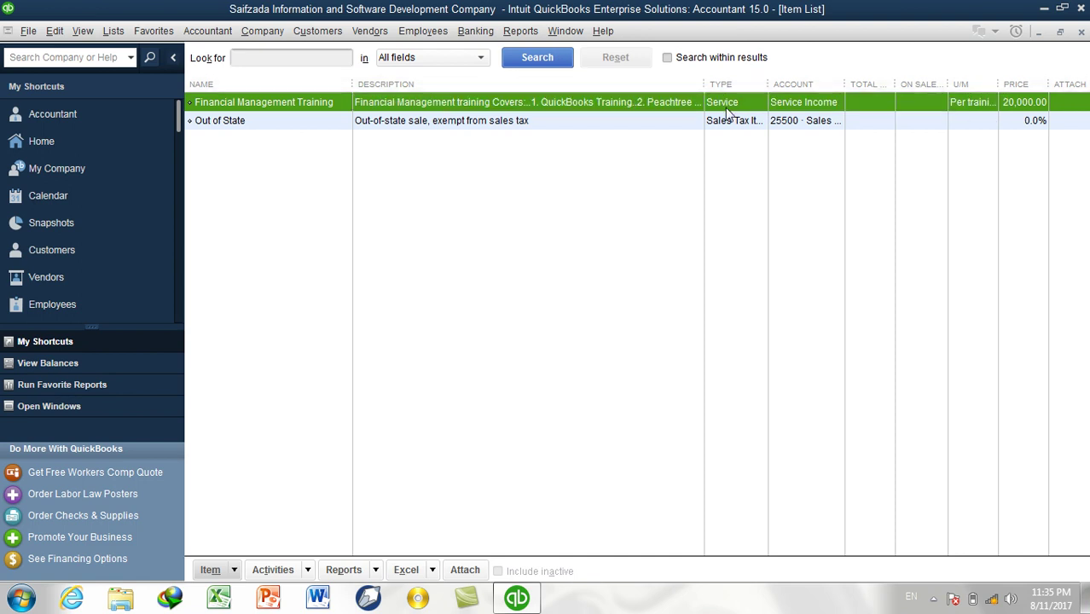
pyautogui.moveTo(703, 84); pyautogui.dragTo(656, 100)
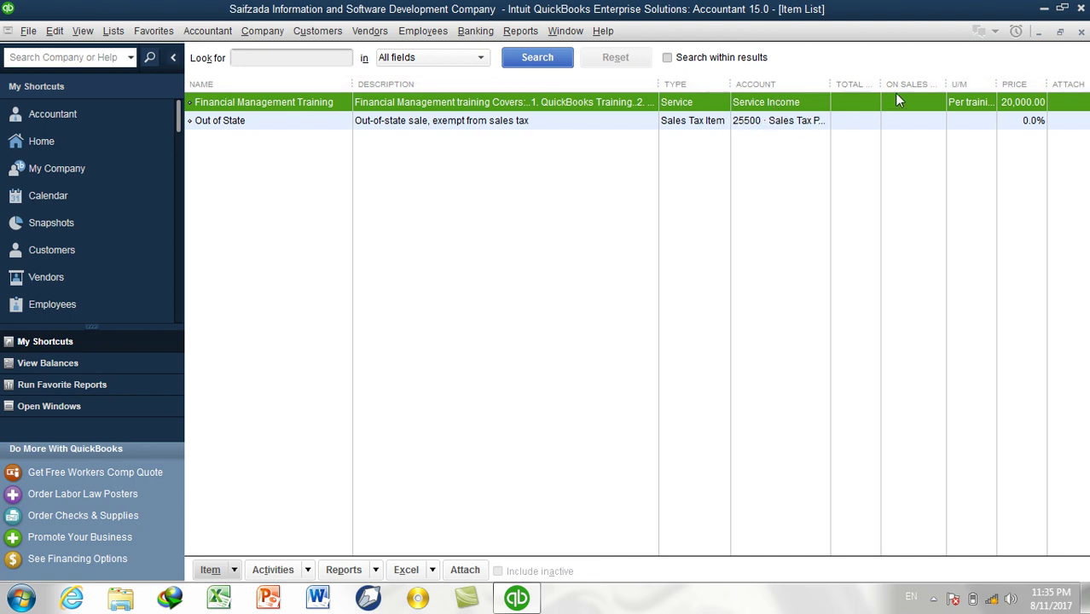
pyautogui.moveTo(947, 80); pyautogui.dragTo(902, 80)
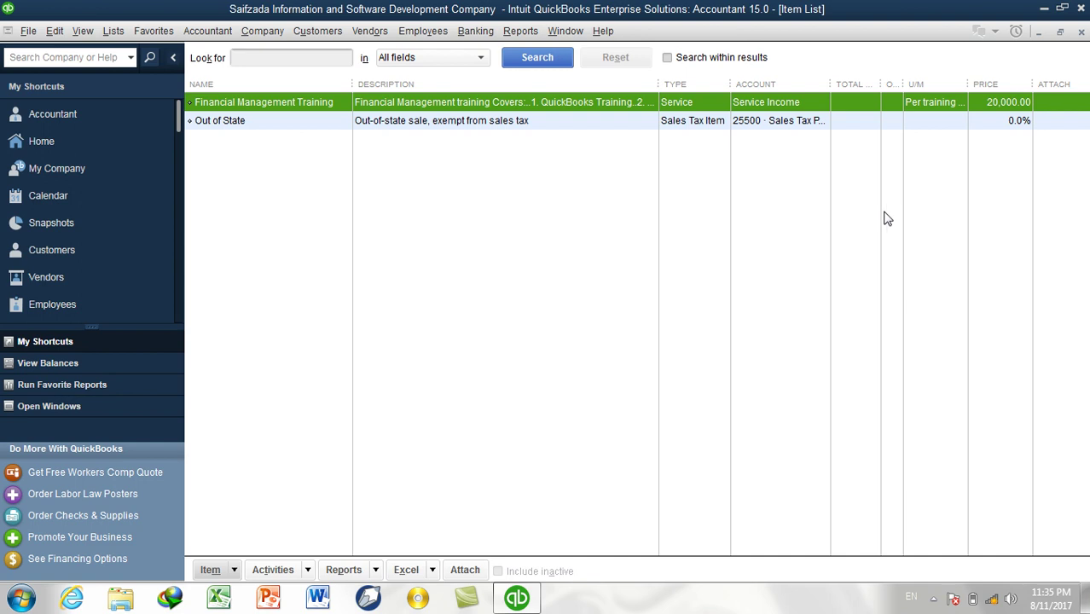
# Start a new Service item named "QuickBooks Training" as a subitem of Financial Management Training.
pyautogui.click(580, 279)
pyautogui.hotkey('ctrl', 'n')
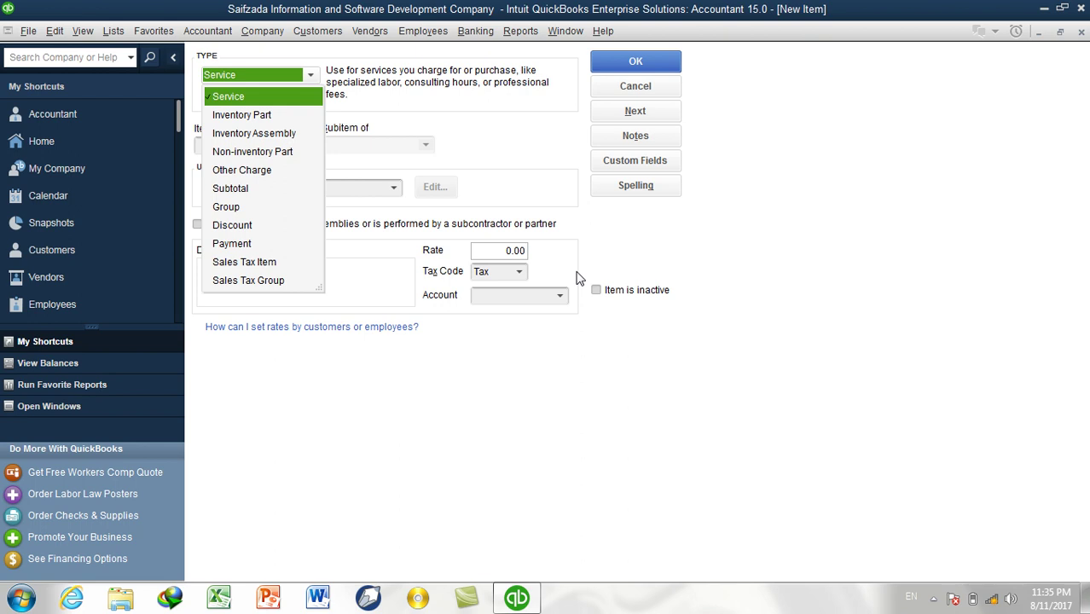
pyautogui.click(256, 97)
pyautogui.click(244, 143)
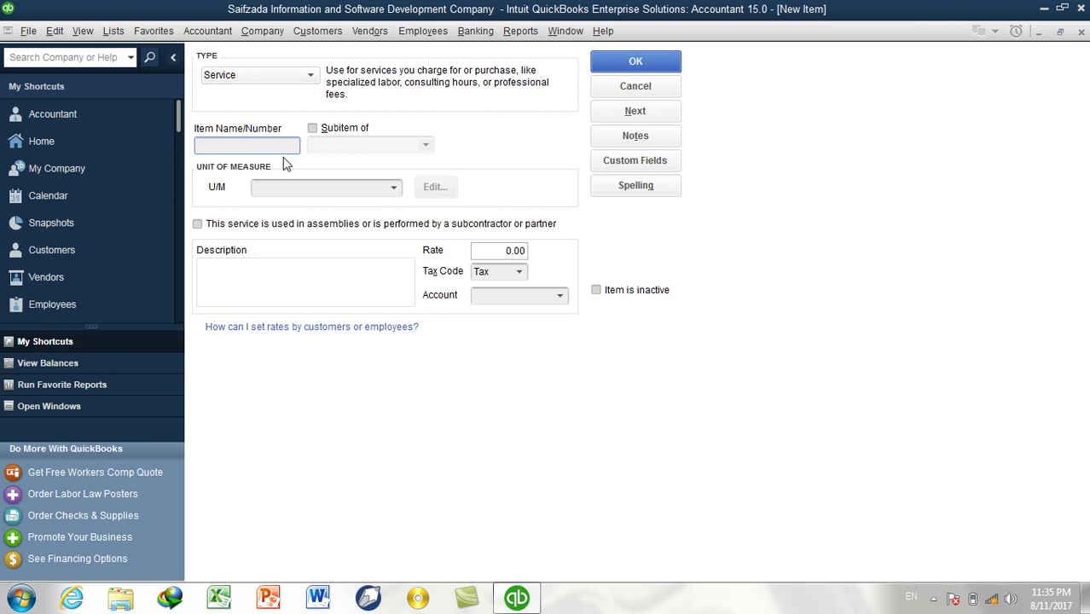
pyautogui.write('QuickBooks Training')
pyautogui.click(323, 135)
pyautogui.click(431, 146)
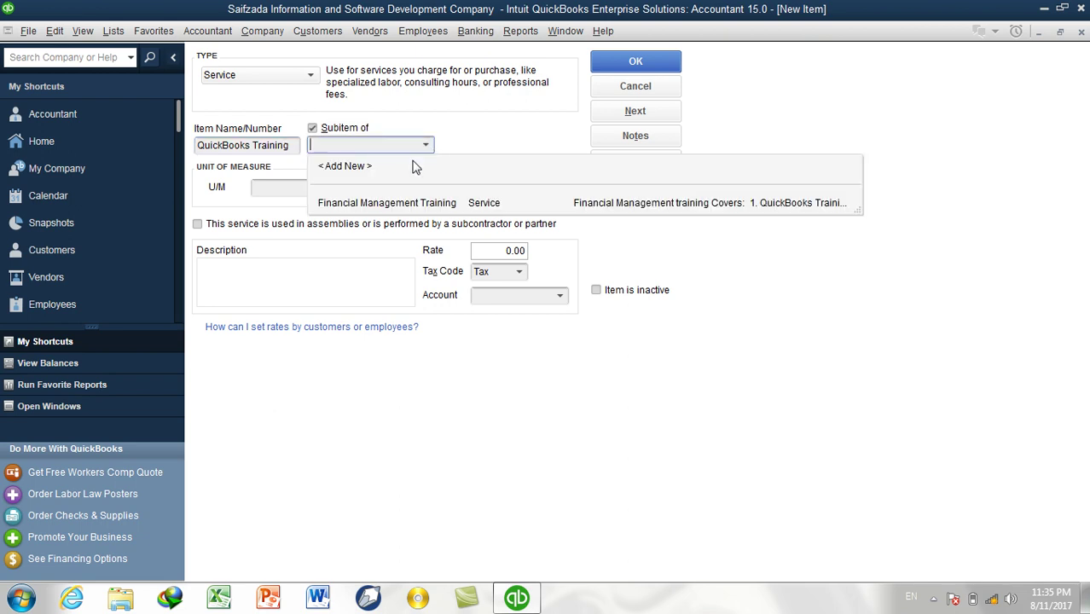
pyautogui.click(407, 207)
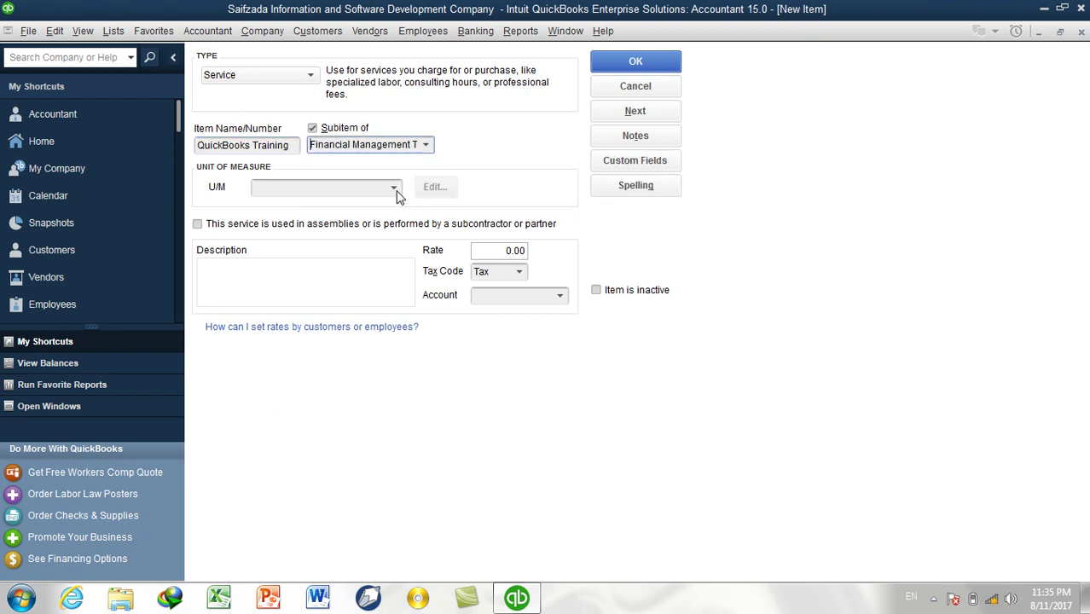
# Set the unit of measure to Per training and enter the description "This Training Cover QuickBooks Full training".
pyautogui.click(396, 190)
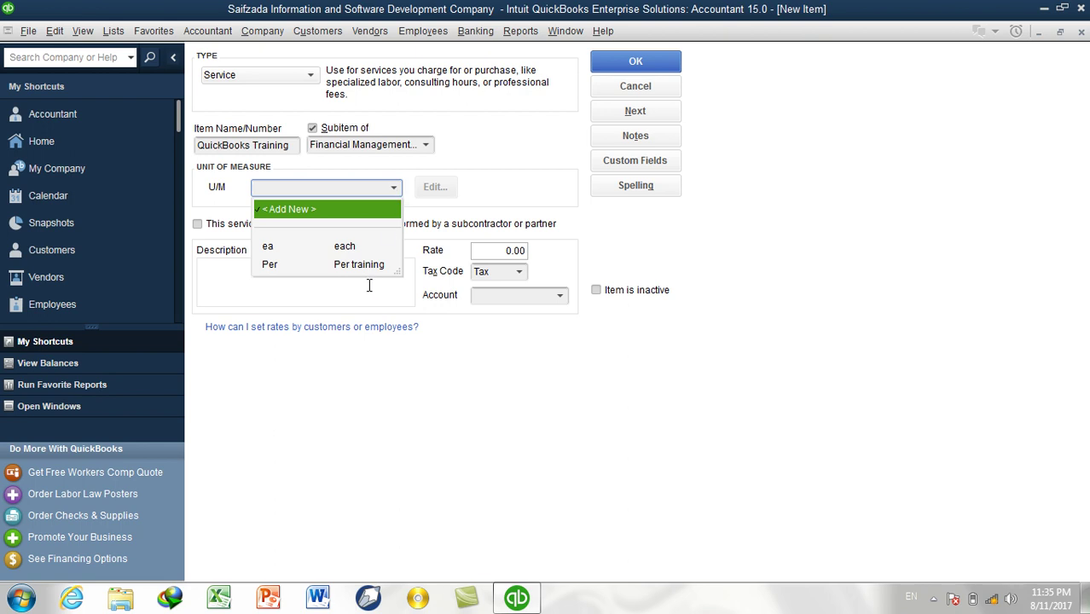
pyautogui.click(349, 267)
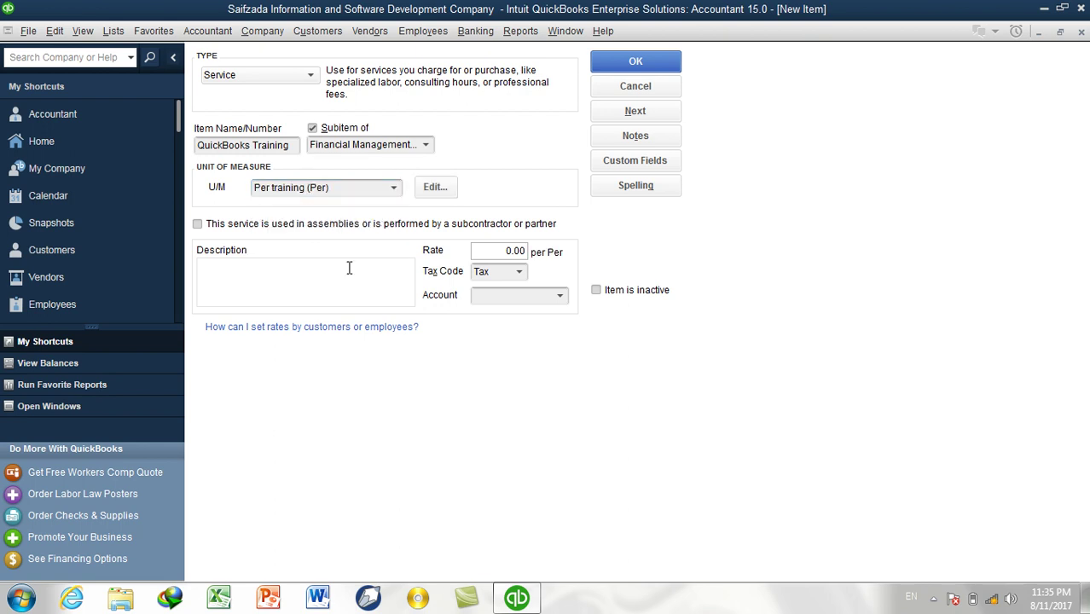
pyautogui.click(348, 268)
pyautogui.write('This Traini')
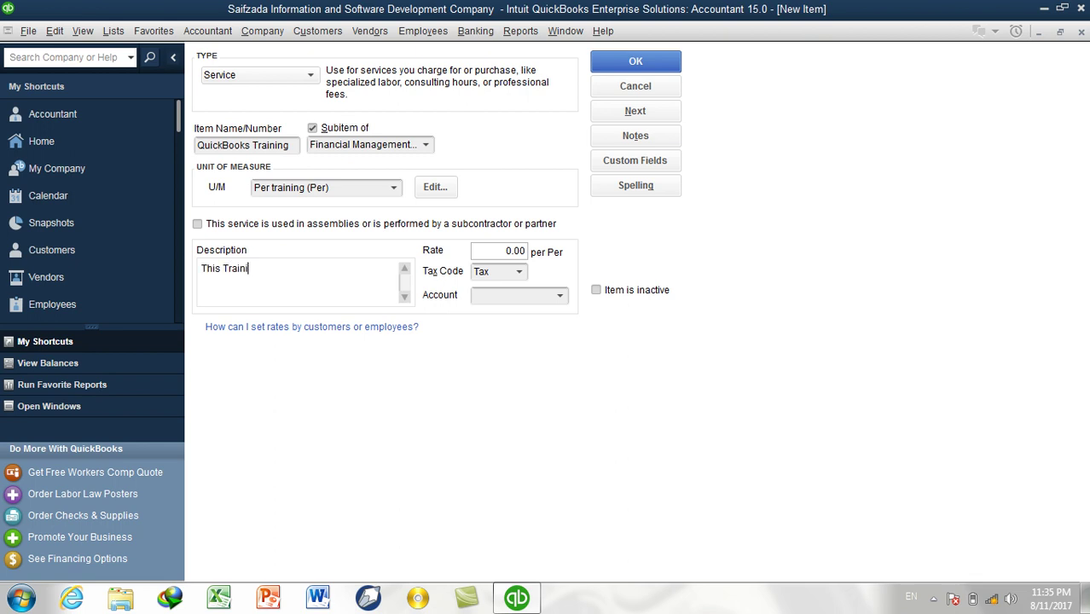
pyautogui.write('ng Cover QuickBooks Full training')
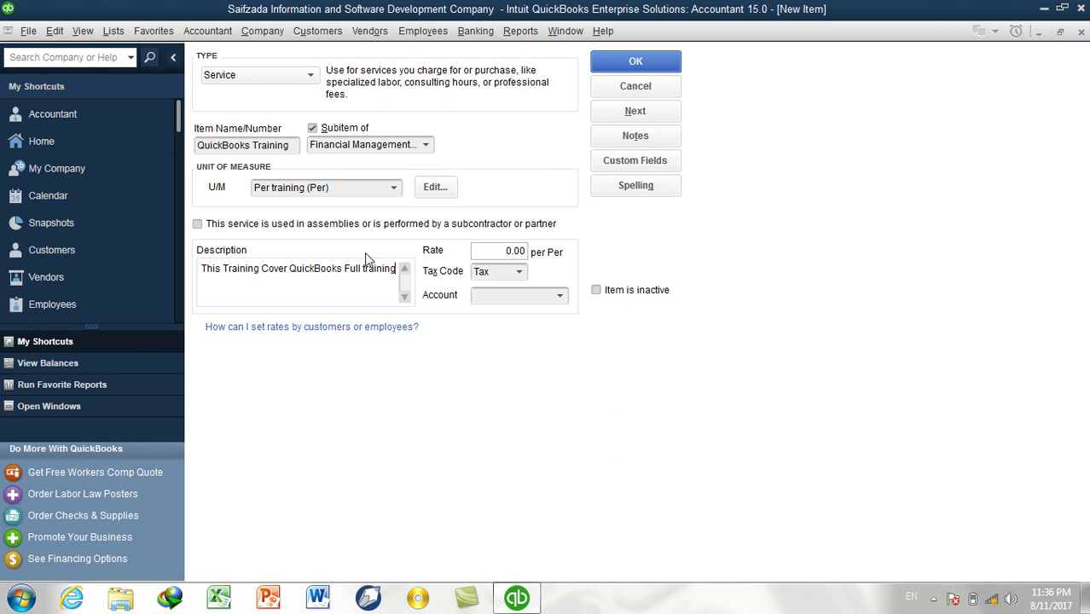
# Set the QuickBooks Training item's rate to 5000 and its tax code to Non.
pyautogui.press('Tab')
pyautogui.write('5000')
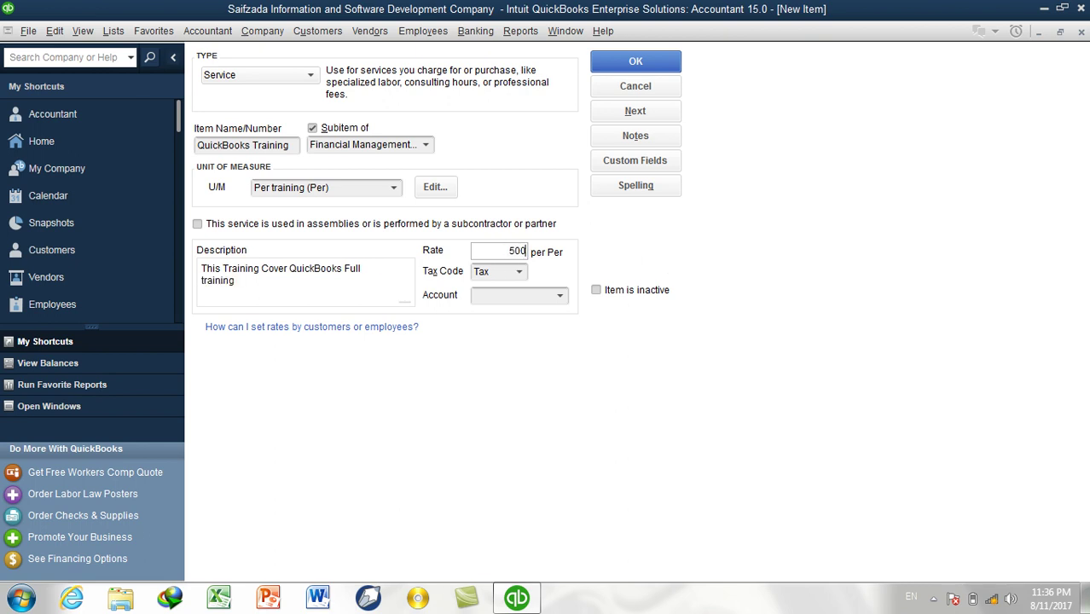
pyautogui.press('Tab')
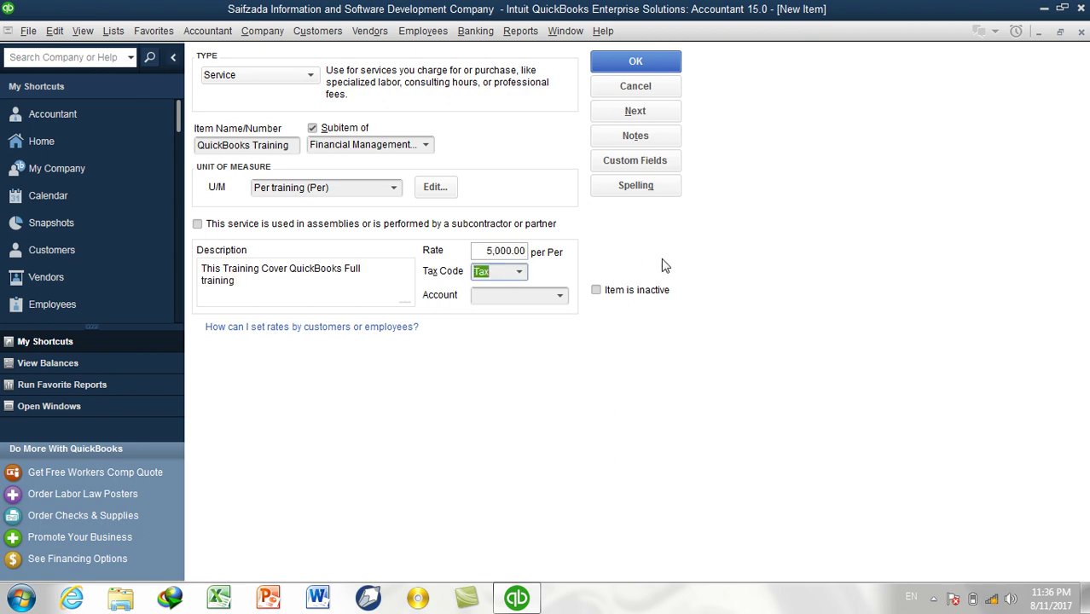
pyautogui.click(528, 282)
pyautogui.click(502, 352)
# Assign the Service Income account to the QuickBooks Training item and save it, continuing with a blank new item.
pyautogui.click(534, 296)
pyautogui.write('Service Income')
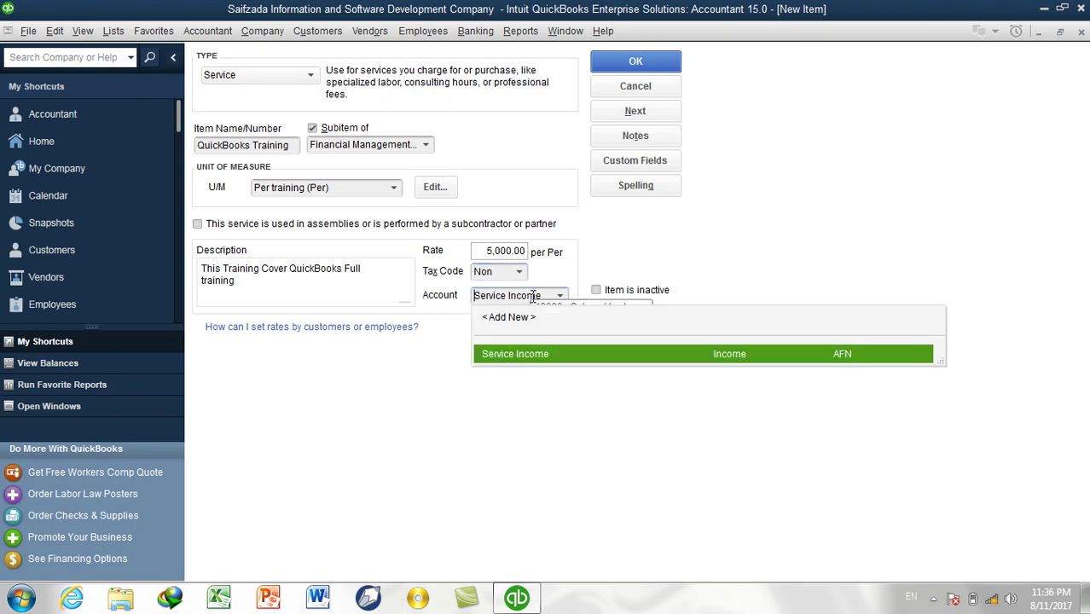
pyautogui.click(578, 357)
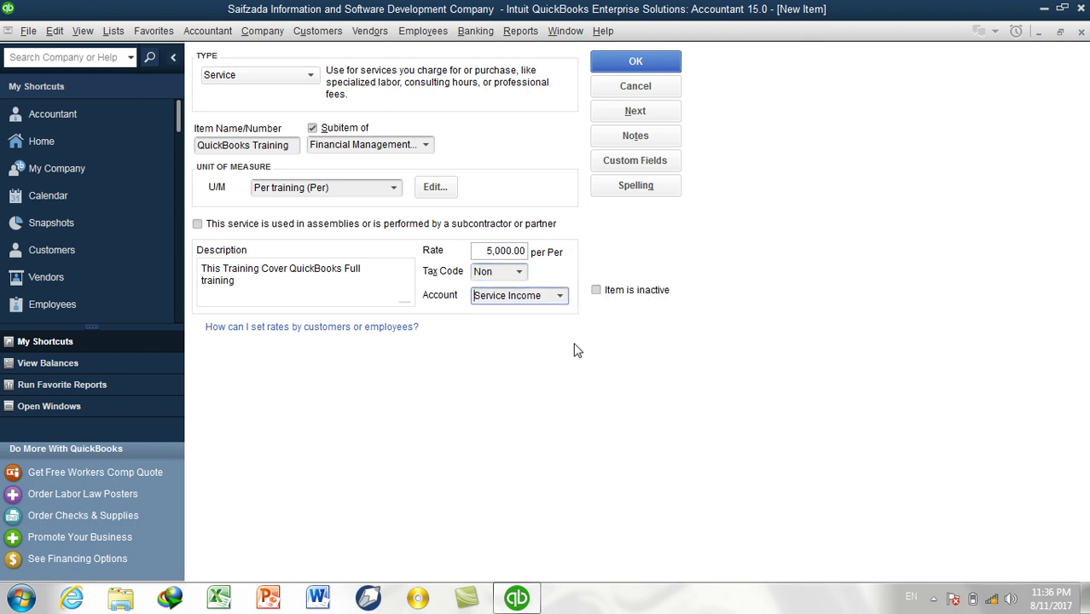
pyautogui.click(636, 111)
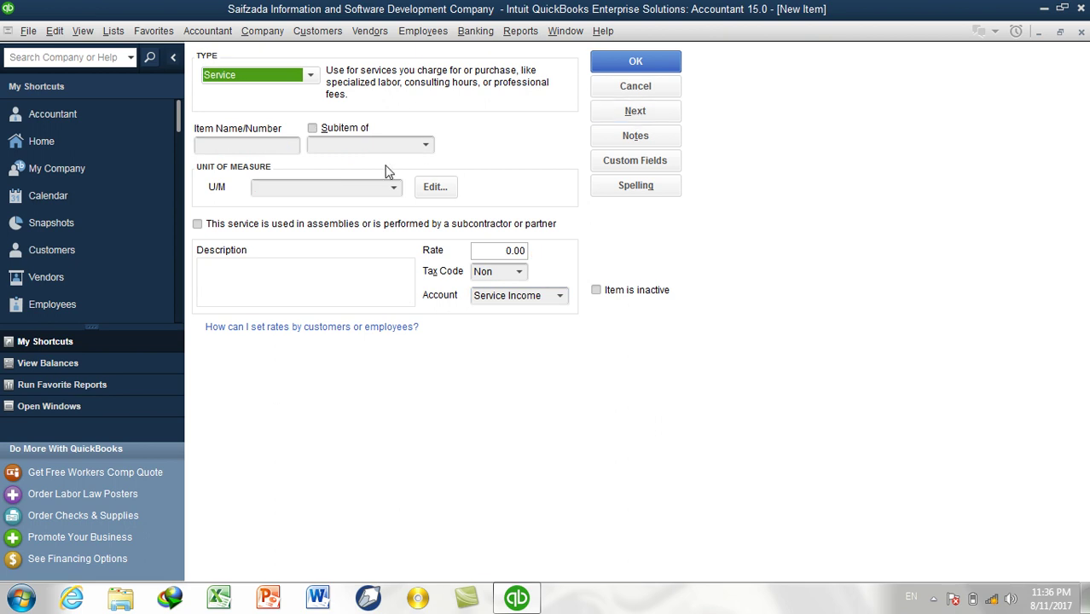
# Name the new service item "Peachtree training" and make it a subitem of Financial Management Training.
pyautogui.click(261, 146)
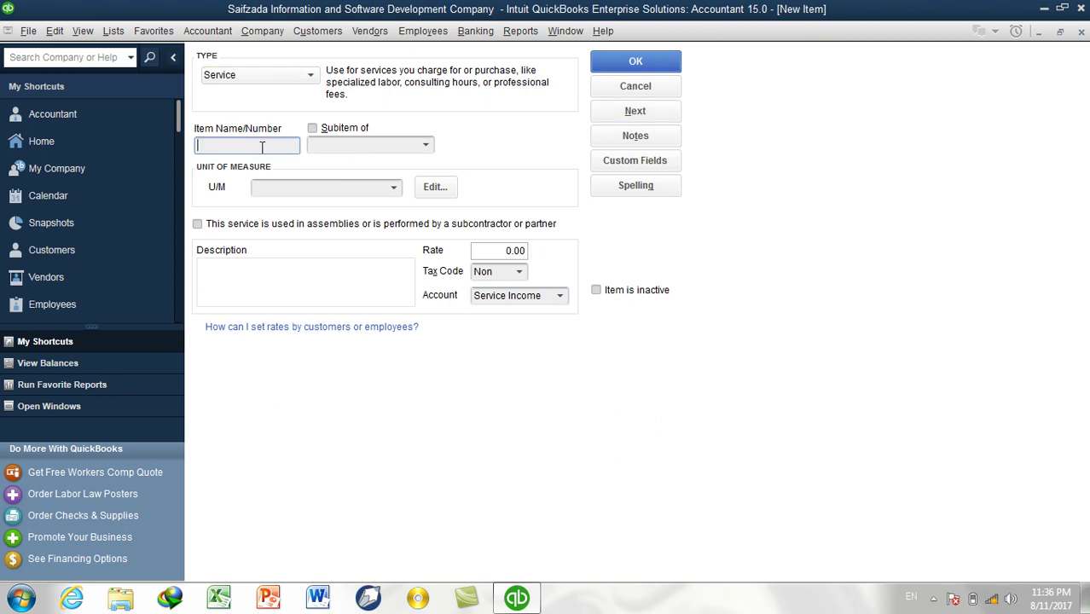
pyautogui.write('Peachtree training')
pyautogui.click(324, 128)
pyautogui.click(425, 145)
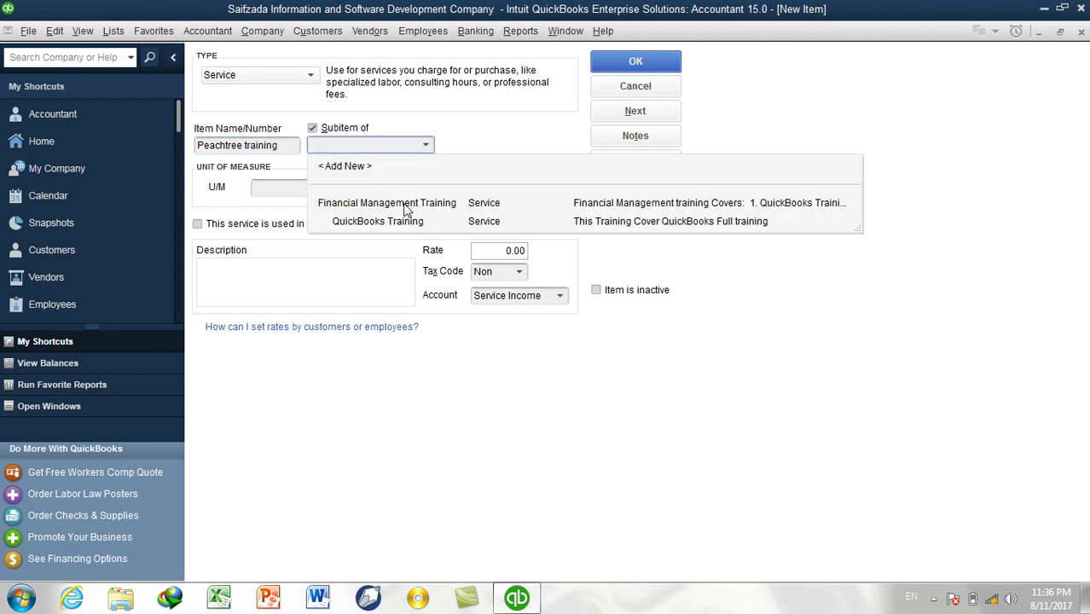
pyautogui.click(406, 205)
# Set the Peachtree training item's unit of measure to Per training and its rate to 5000.
pyautogui.click(393, 186)
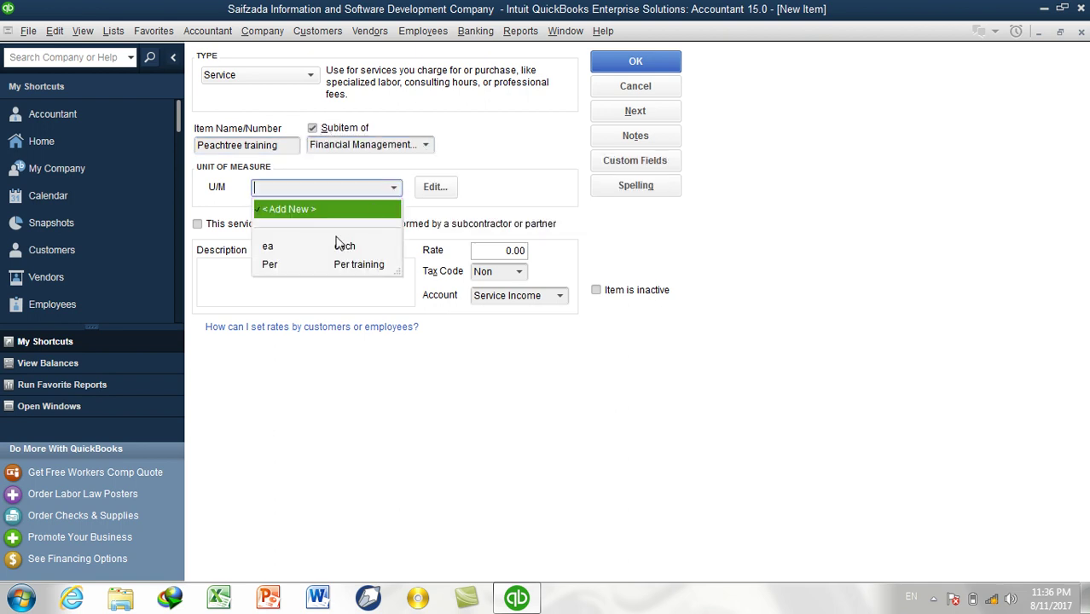
pyautogui.click(304, 268)
pyautogui.click(496, 250)
pyautogui.write('5000')
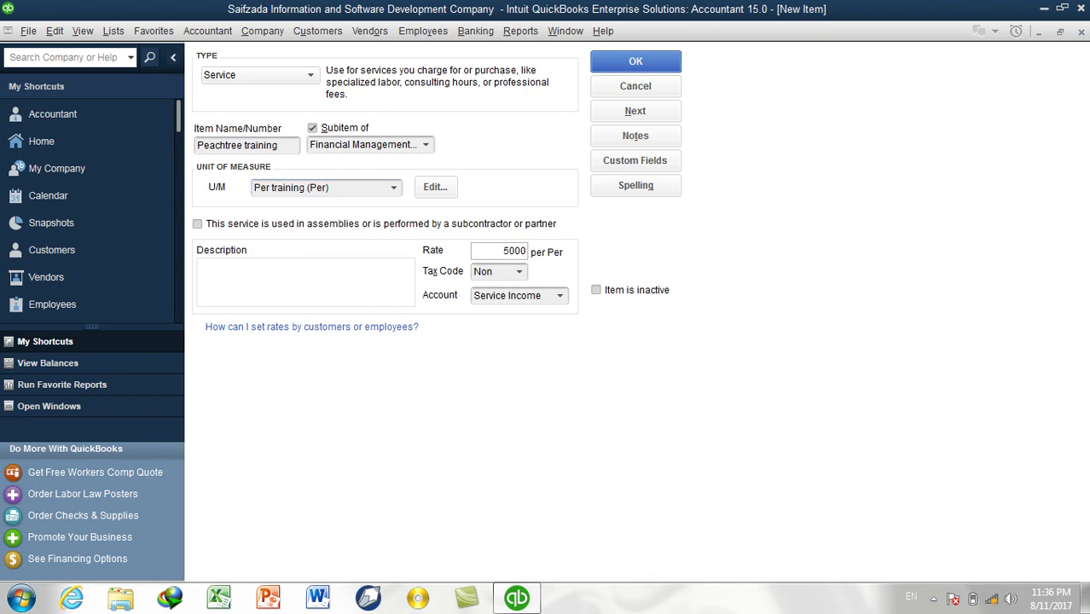
pyautogui.press('Tab')
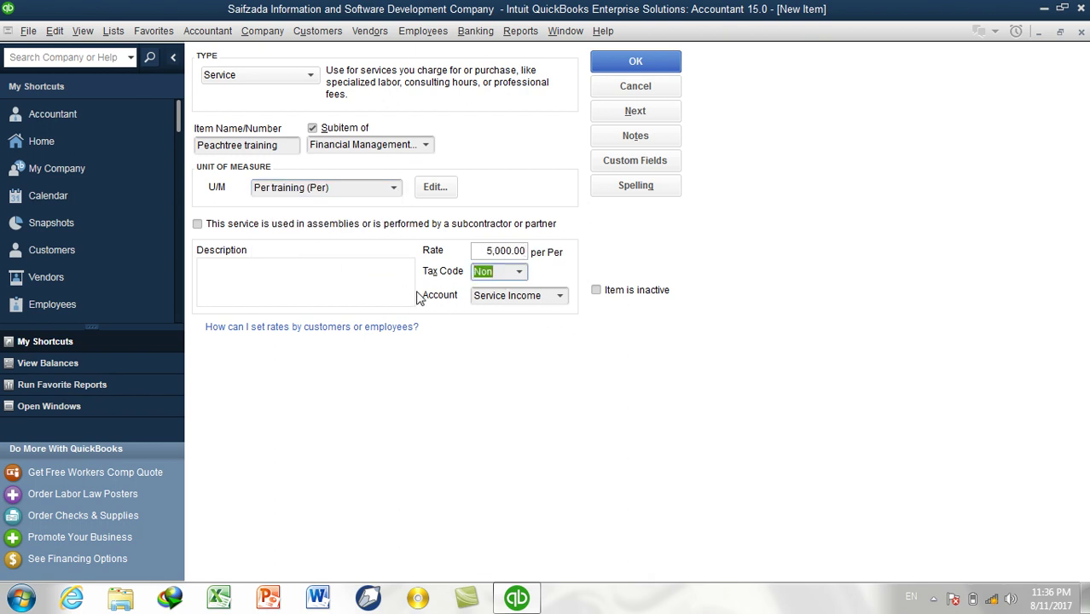
# Enter the description "this training cover the peachtree full training" and save the item, continuing with a blank new item.
pyautogui.click(322, 278)
pyautogui.write('this trainig')
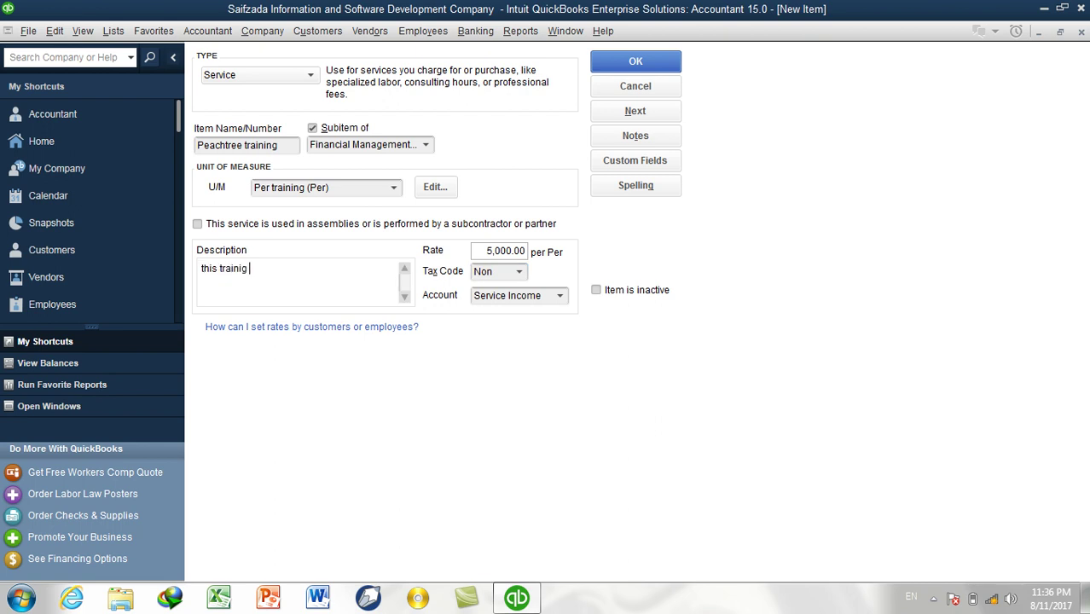
pyautogui.press('BackSpace')
pyautogui.write('ng')
pyautogui.press('BackSpace')
pyautogui.press('BackSpace')
pyautogui.press('BackSpace')
pyautogui.write('ning cover the peachtree full training')
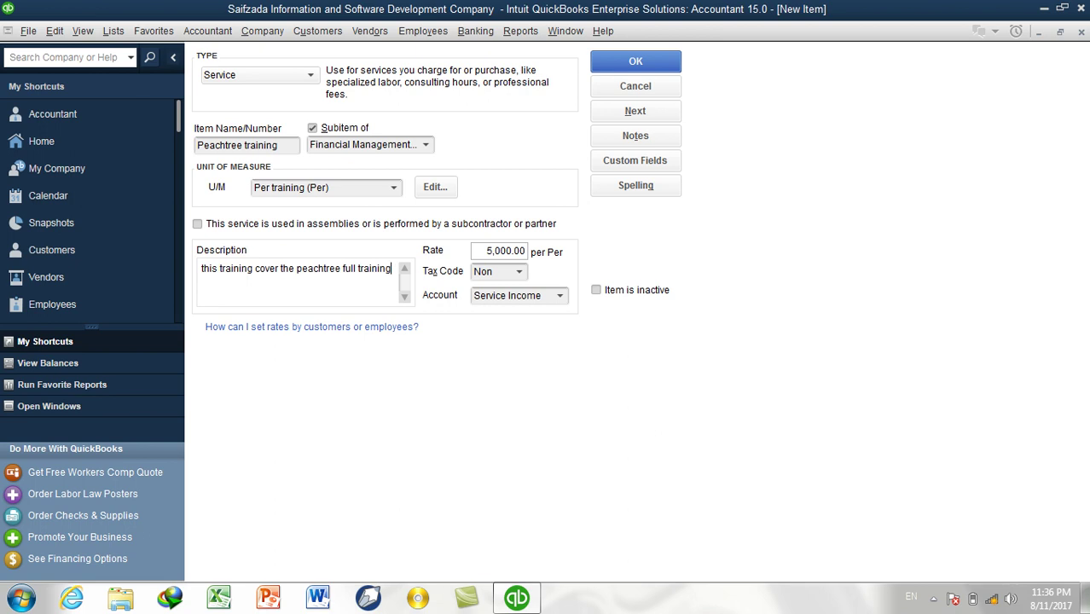
pyautogui.click(632, 122)
pyautogui.click(671, 357)
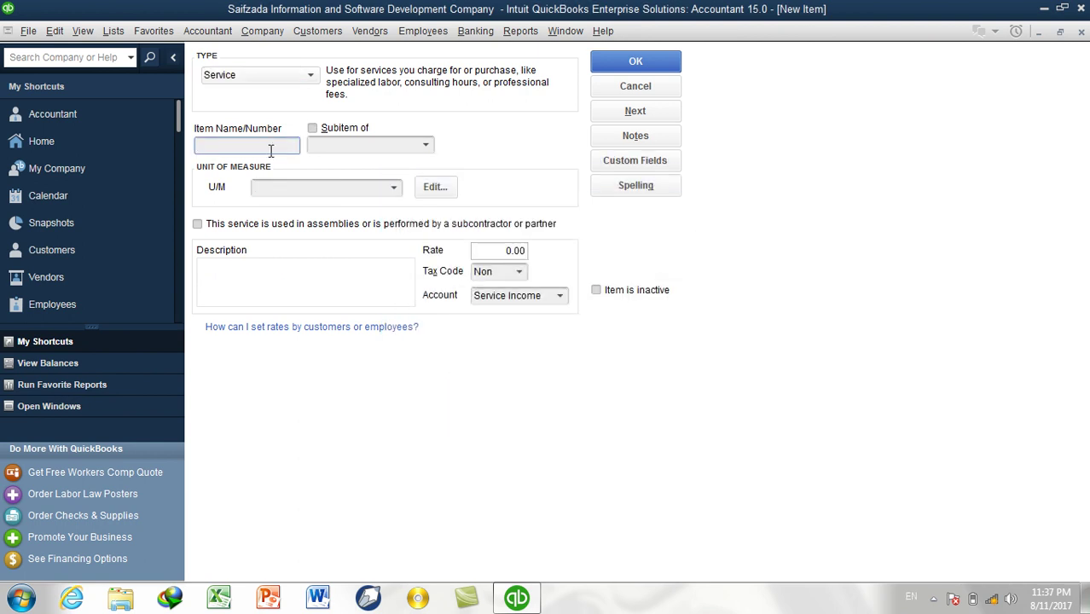
# Name the new service item "Tally ERP.9 training" and make it a subitem of Financial Management Training.
pyautogui.write('Tally ERP.9 training')
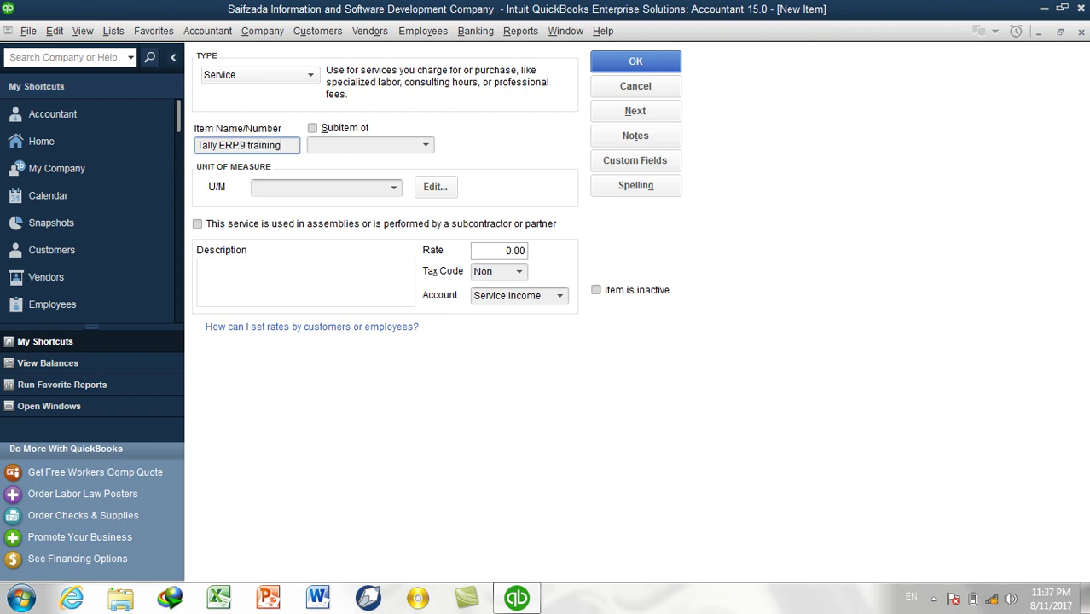
pyautogui.click(432, 151)
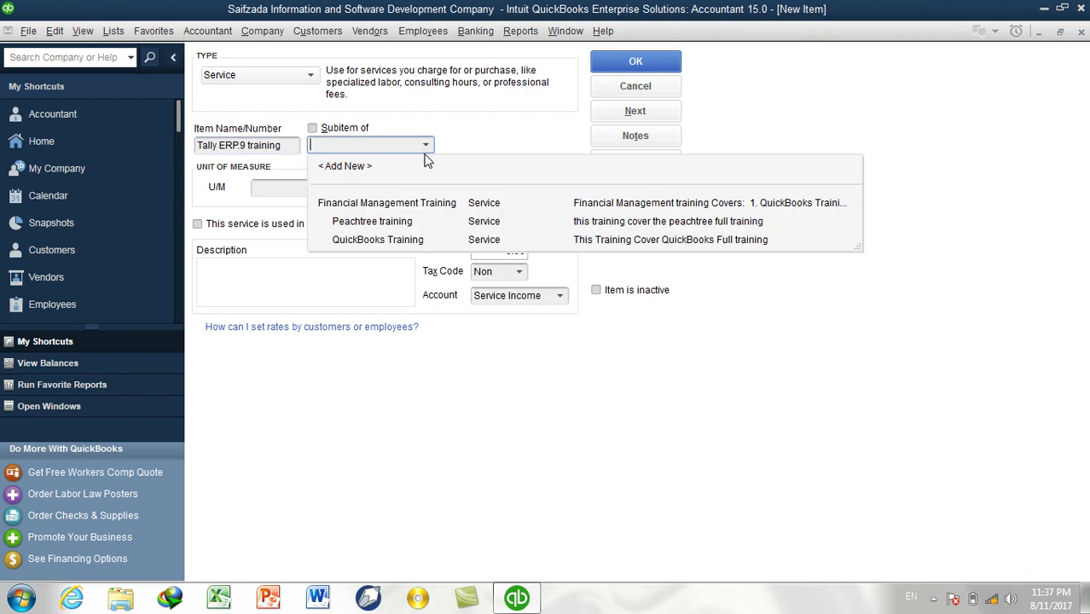
pyautogui.click(386, 205)
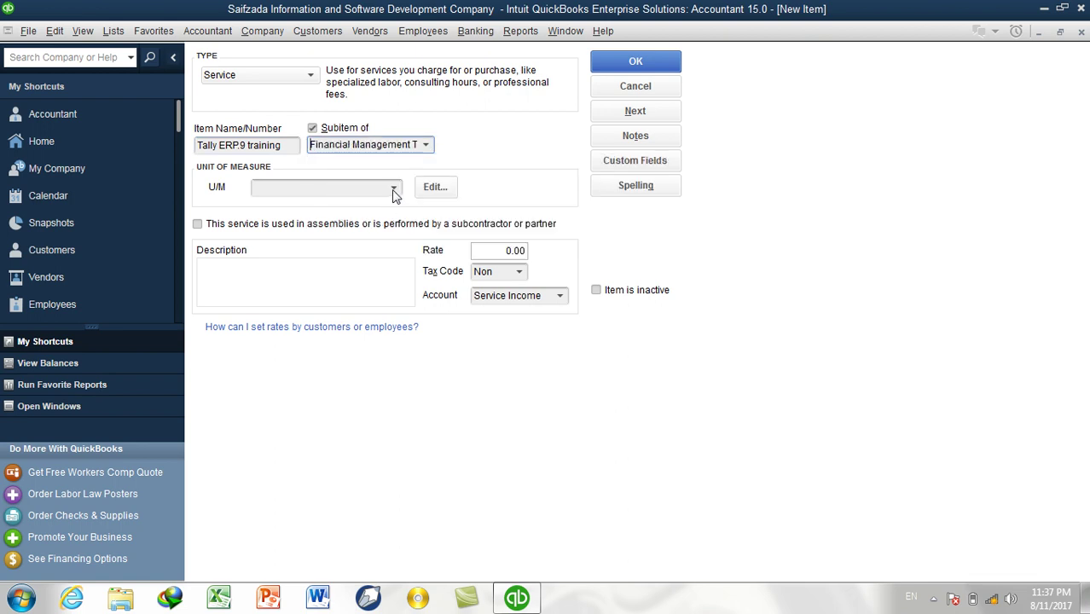
# Set the Tally ERP.9 training item's unit of measure to Per training and its rate to 5000.
pyautogui.click(393, 189)
pyautogui.click(358, 265)
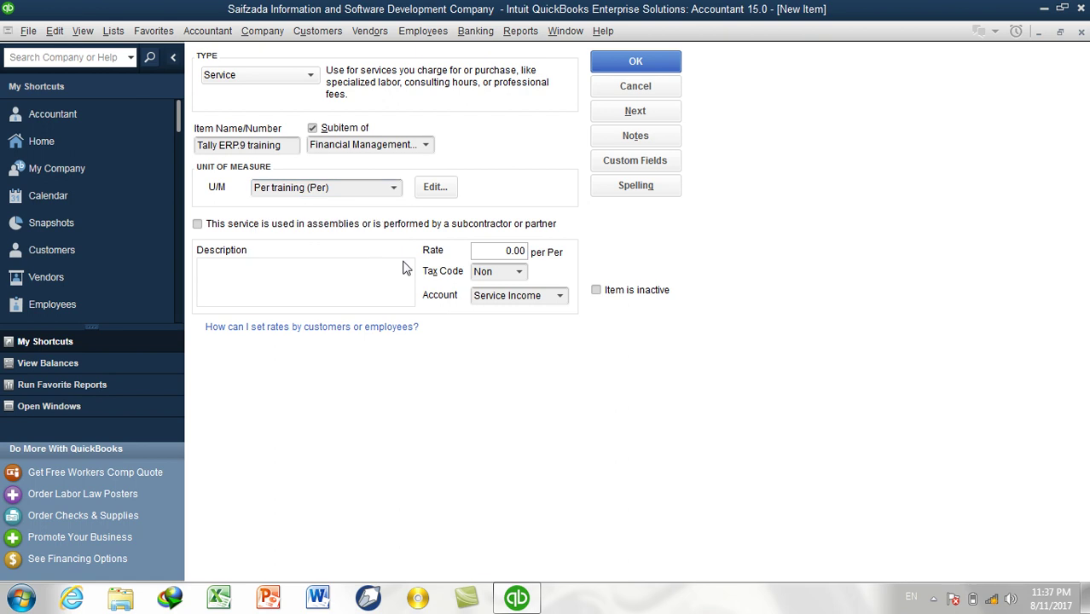
pyautogui.click(496, 250)
pyautogui.write('5000')
pyautogui.press('Tab')
# Enter the description "This training cover tally full training" and save the item, continuing with a blank new item.
pyautogui.click(323, 288)
pyautogui.write('This training cover tally full training')
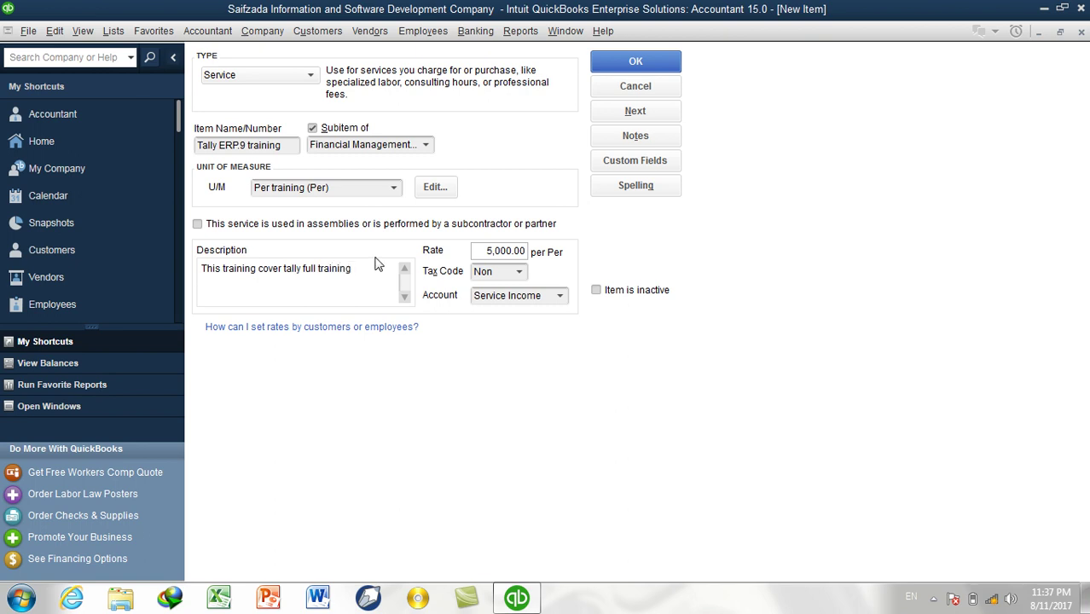
pyautogui.click(636, 112)
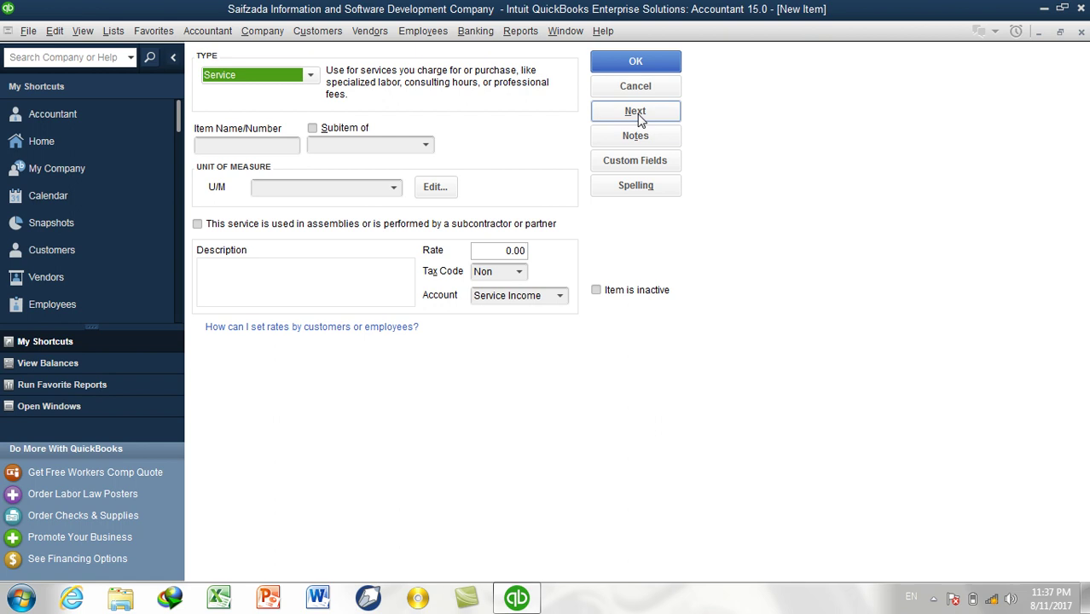
# Name the new service item "Excel Financial Training" and make it a subitem of Financial Management Training.
pyautogui.click(260, 146)
pyautogui.write('Exce')
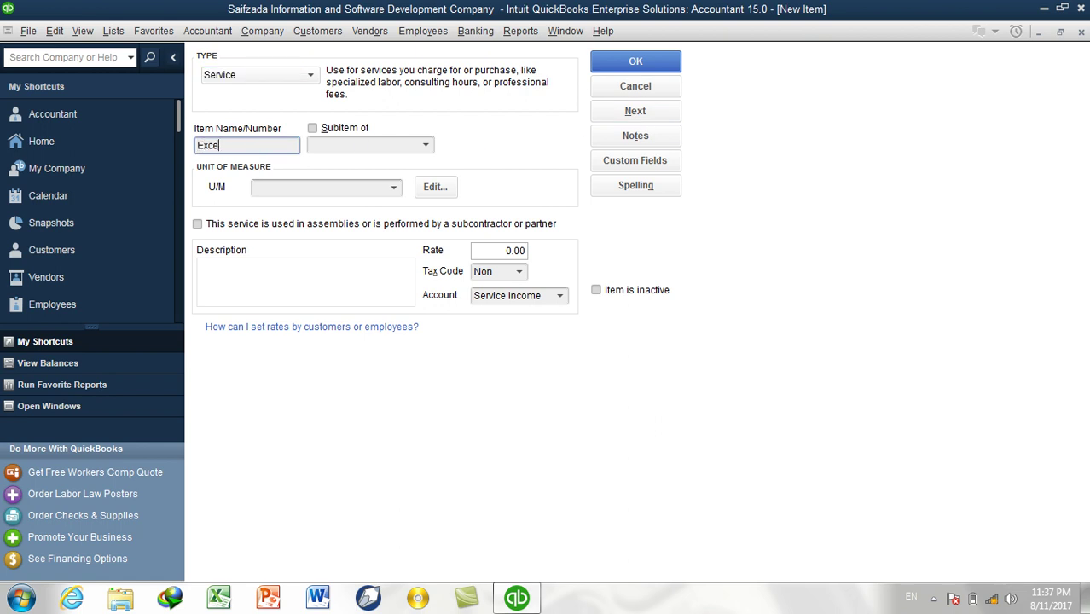
pyautogui.write('l Financial Training')
pyautogui.click(359, 130)
pyautogui.click(427, 147)
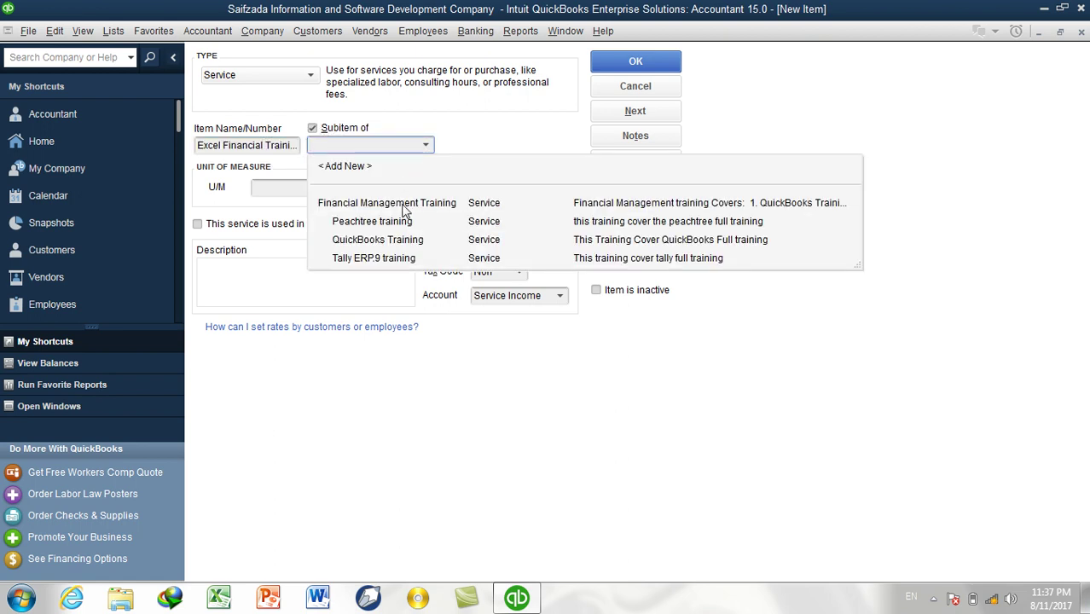
pyautogui.click(403, 208)
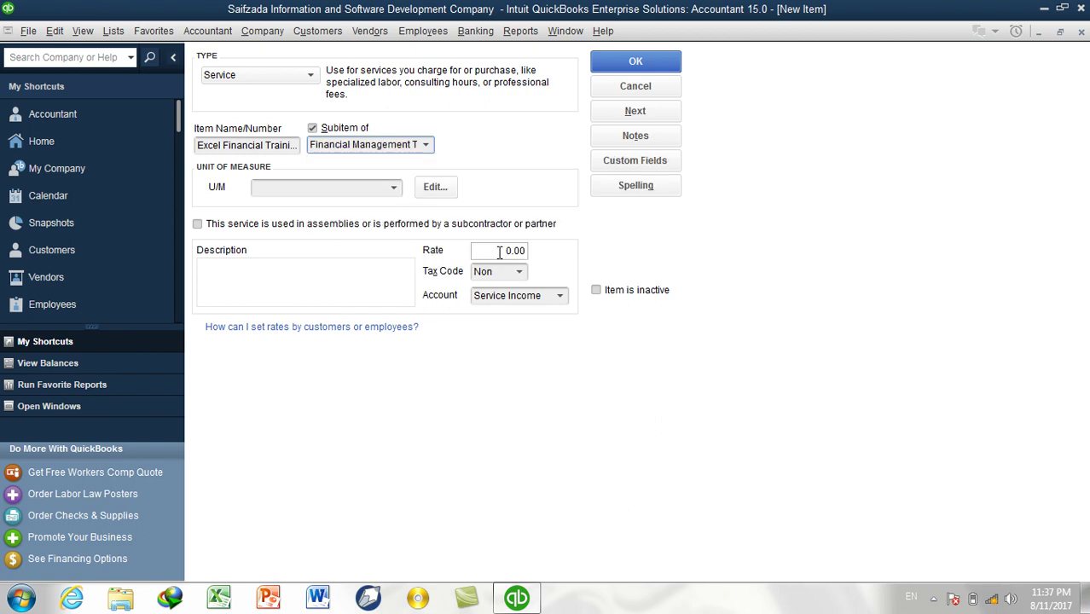
# Set the Excel Financial Training item's unit of measure to Per training and its rate to 5000.
pyautogui.click(394, 187)
pyautogui.click(362, 268)
pyautogui.click(490, 251)
pyautogui.write('5000')
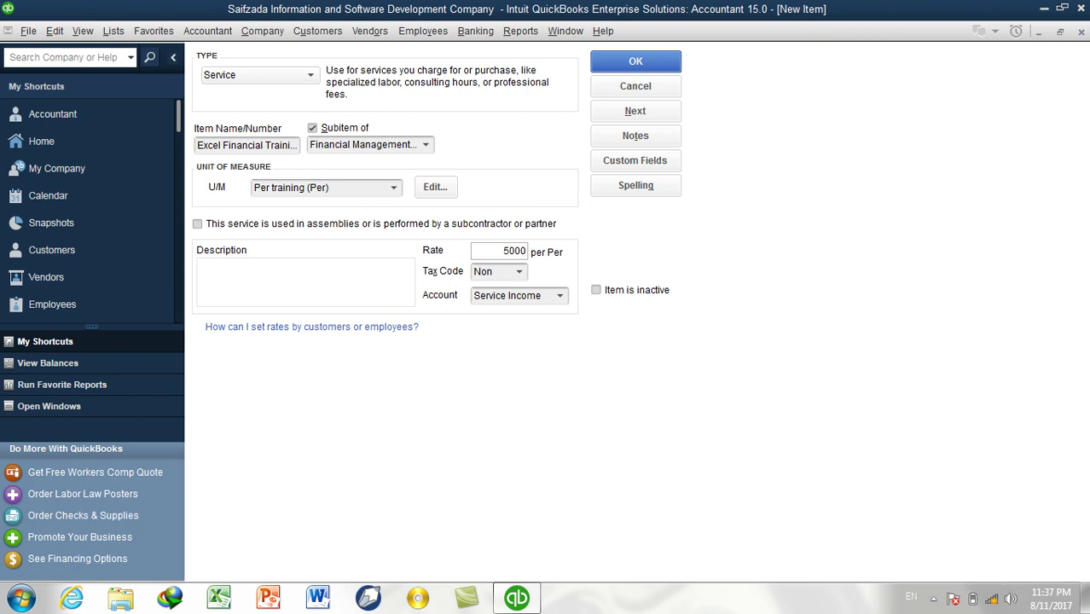
pyautogui.press('Tab')
# Enter the description "This training cover the Excel financial Accounting training", save the item and return to the item list.
pyautogui.click(372, 270)
pyautogui.write('This training cover the Excel financial Accounting')
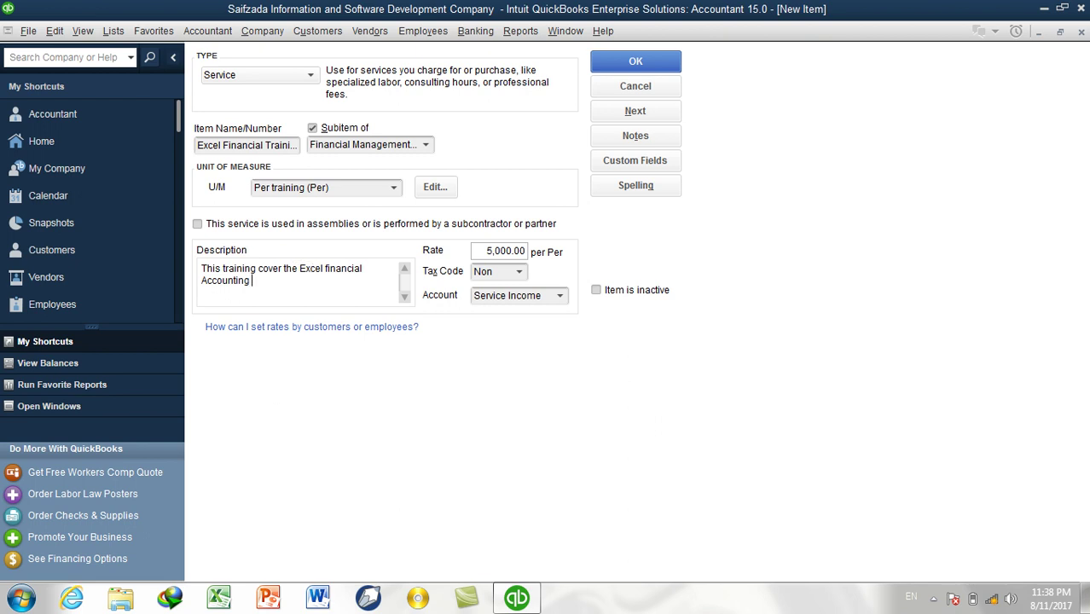
pyautogui.write('training')
pyautogui.click(641, 59)
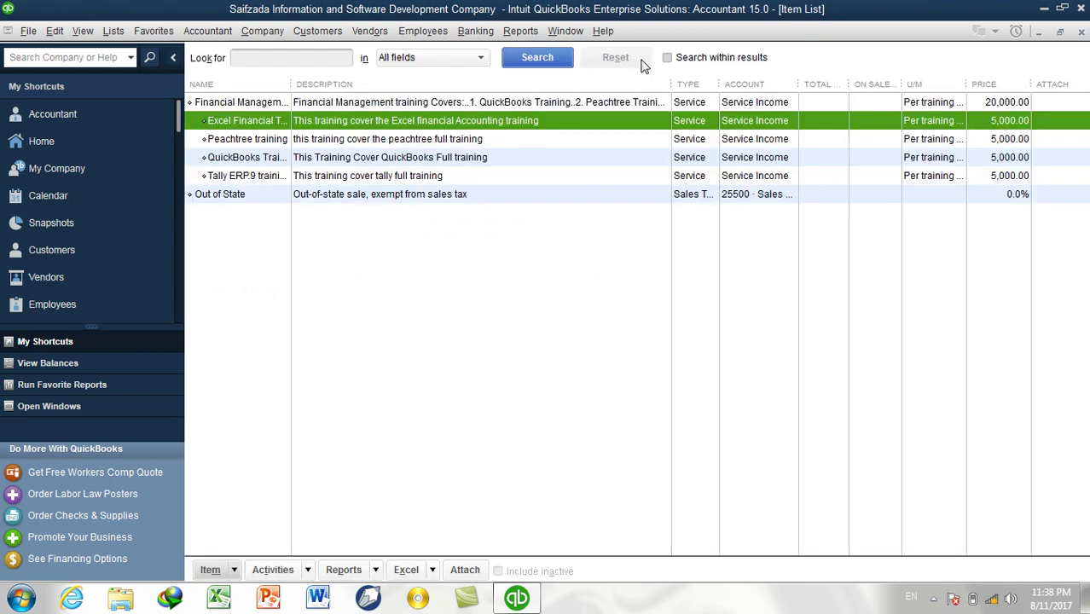
# Widen the item list's Name column and select the Financial Management Training item.
pyautogui.moveTo(297, 84); pyautogui.dragTo(365, 85)
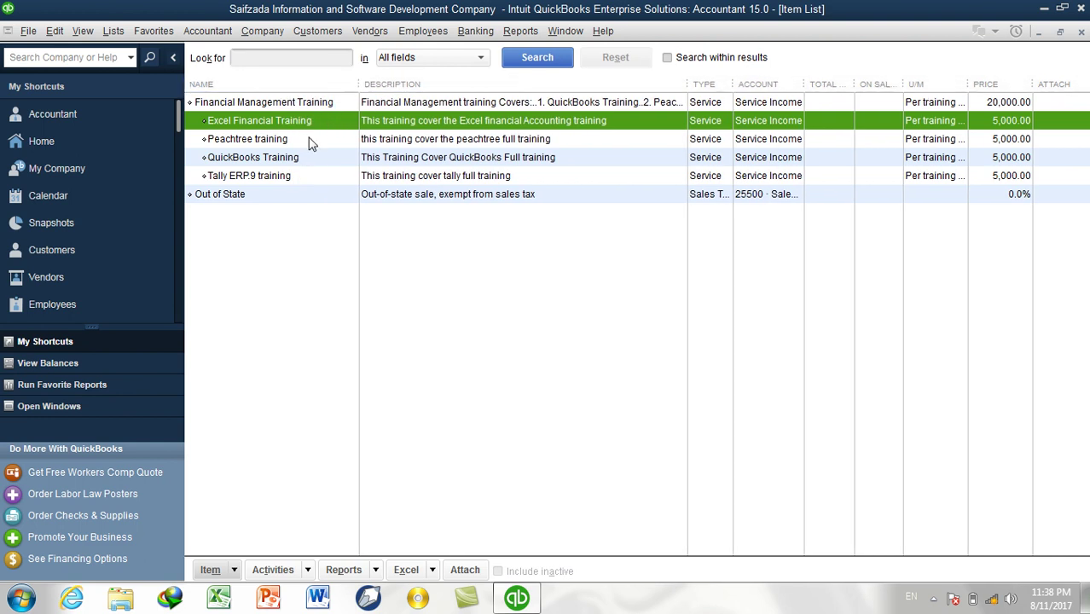
pyautogui.click(288, 103)
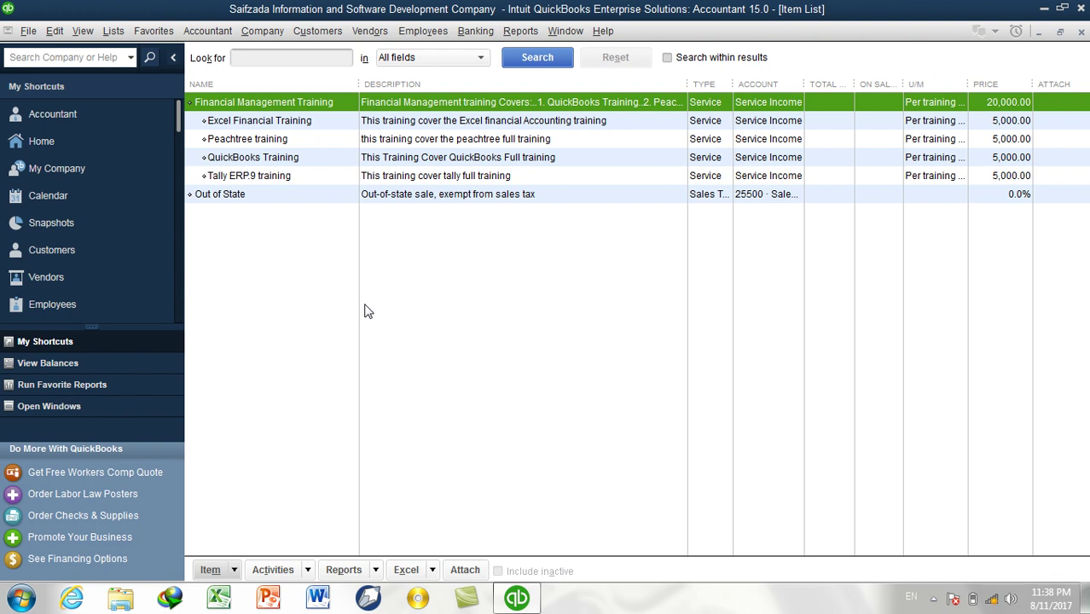
pyautogui.click(338, 39)
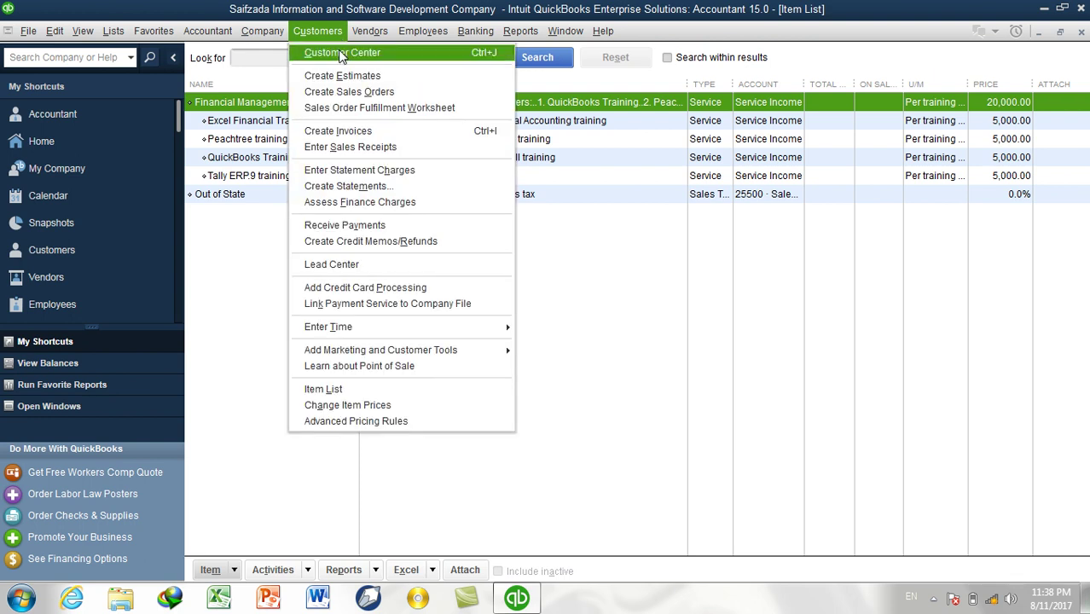
pyautogui.click(342, 53)
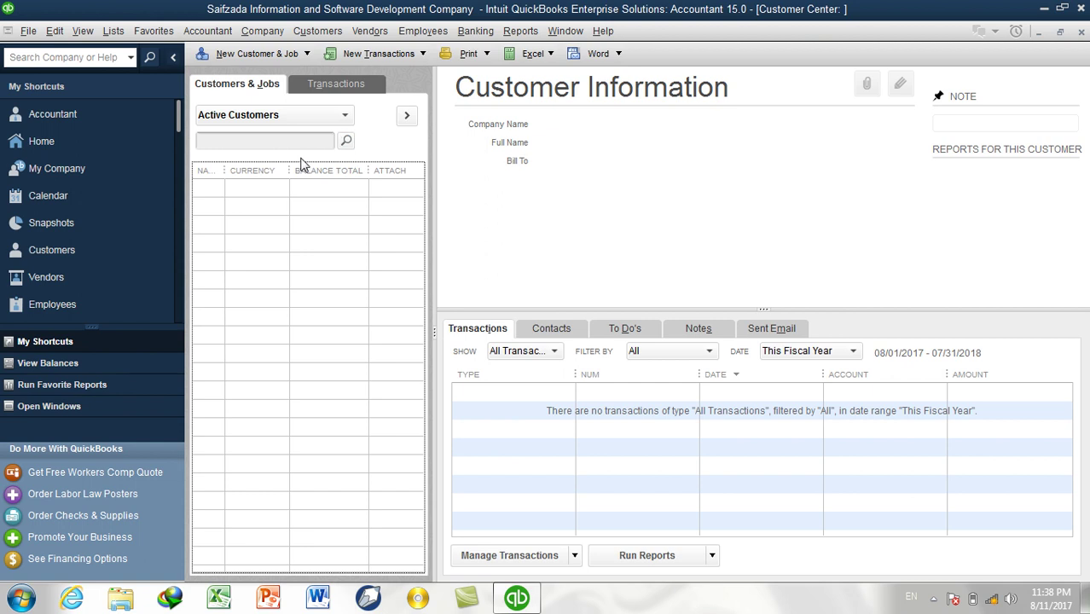
pyautogui.click(1081, 35)
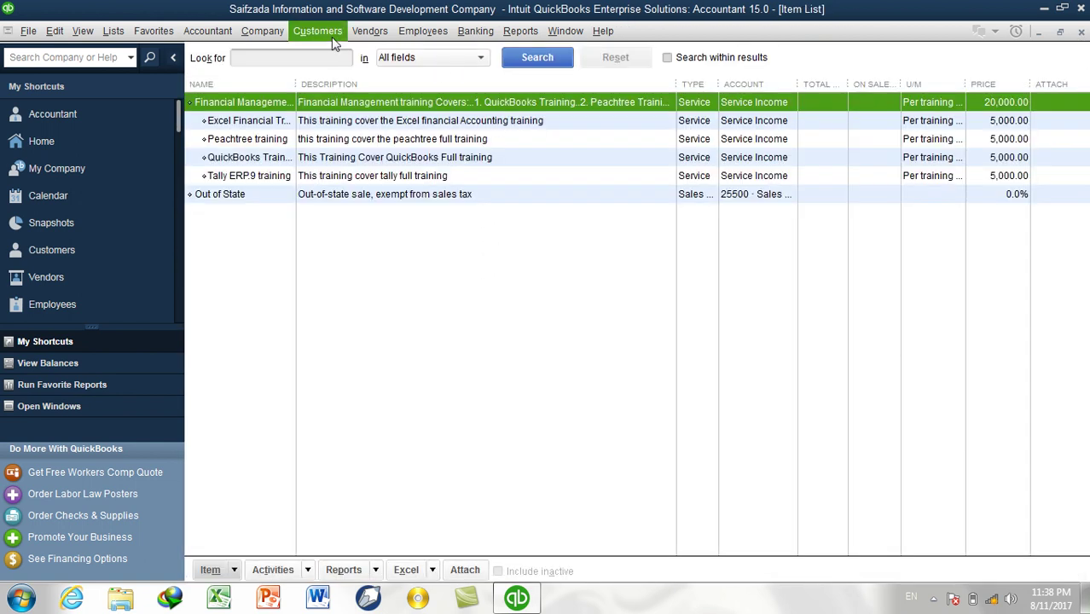
# Start a new customer invoice and add the Financial Management Training item as its first line.
pyautogui.click(331, 36)
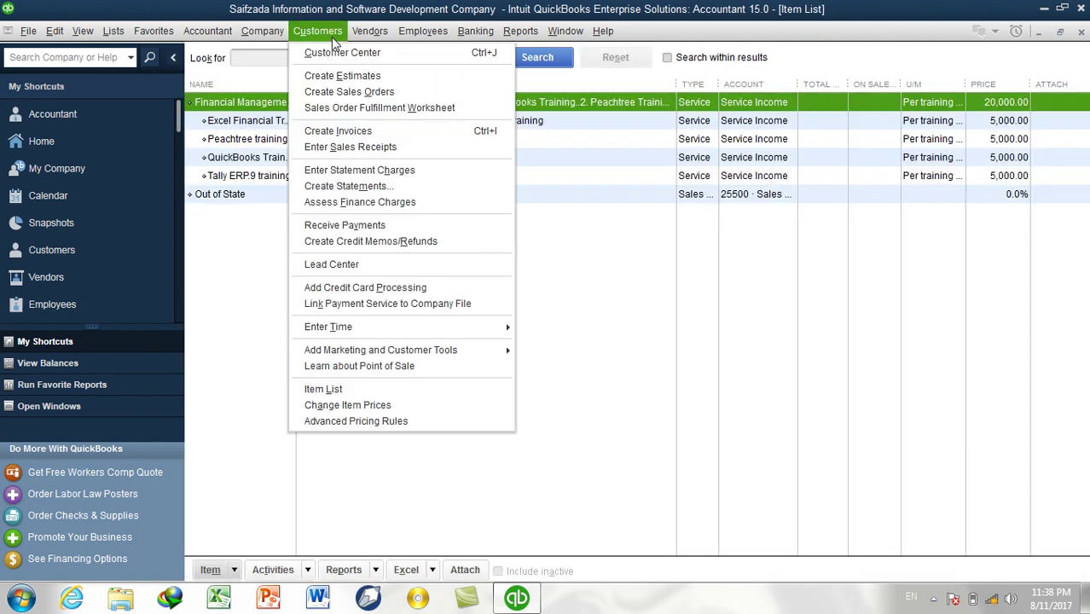
pyautogui.click(348, 133)
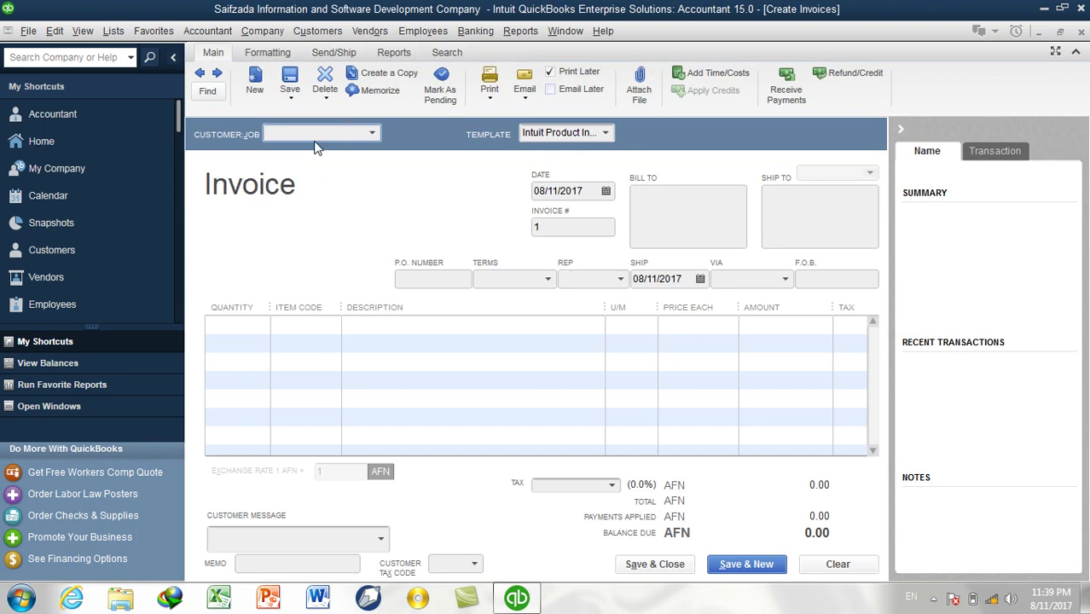
pyautogui.click(295, 327)
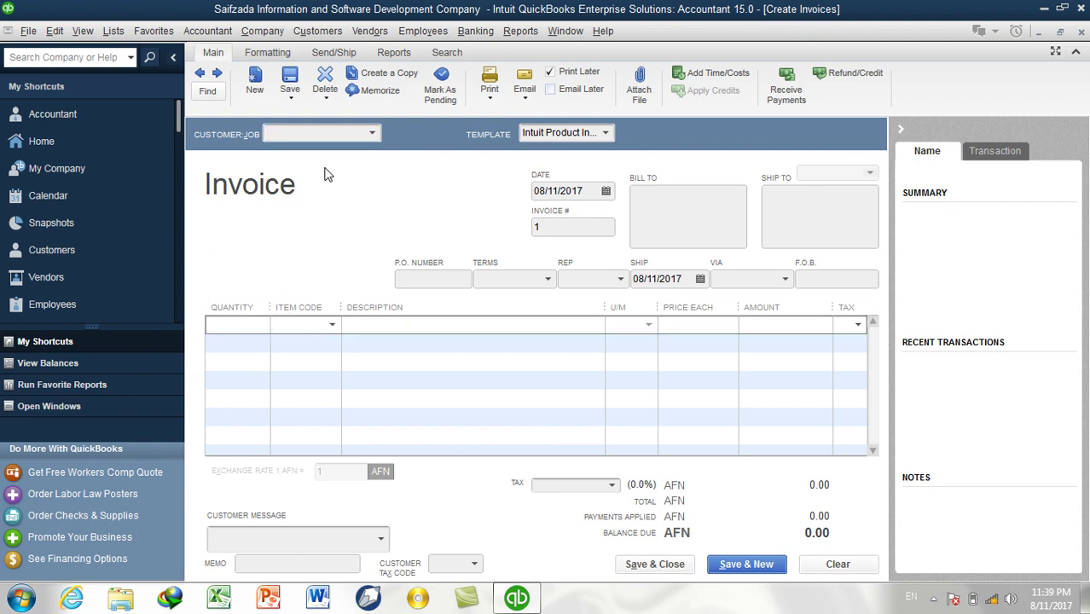
pyautogui.click(332, 325)
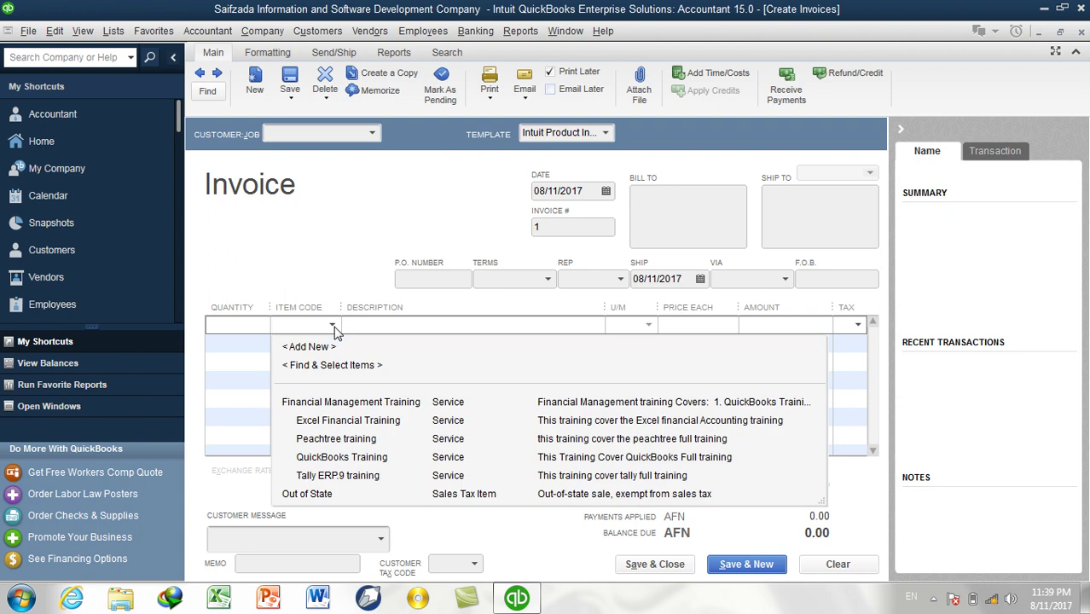
pyautogui.click(332, 405)
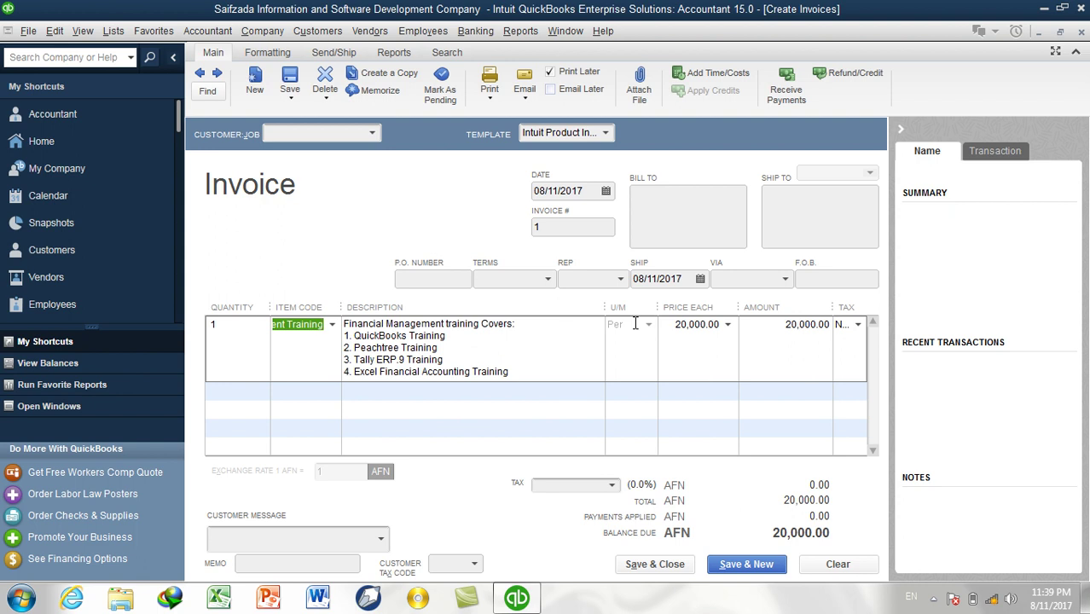
# Set the quantity of the Financial Management Training line to 10.
pyautogui.click(245, 324)
pyautogui.press('BackSpace')
pyautogui.write('10')
pyautogui.press('Tab')
# Check the invoice line's tax code options and close the invoice without saving it.
pyautogui.click(859, 328)
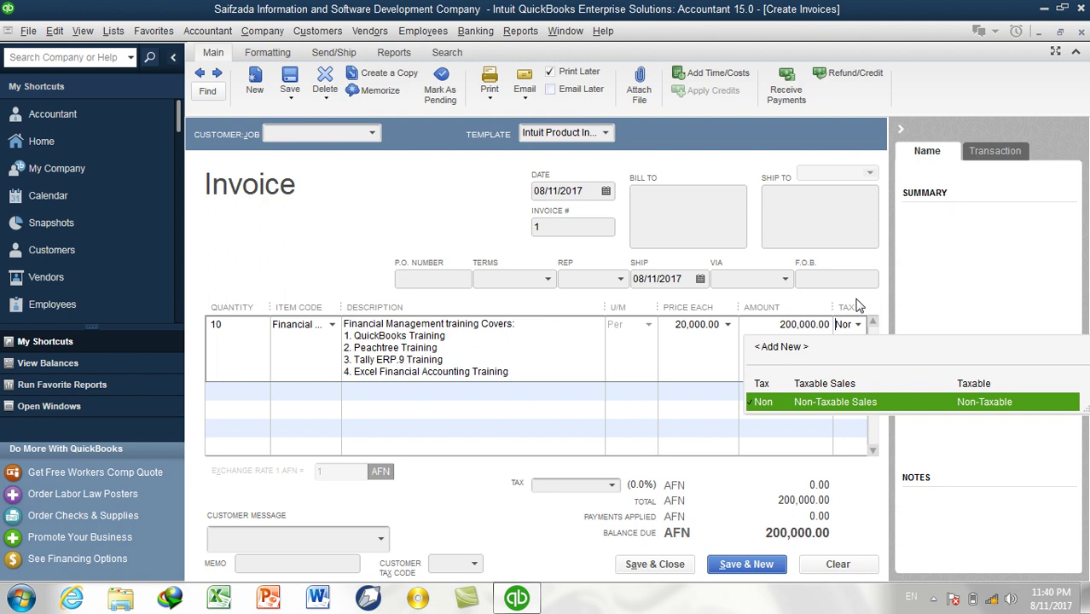
pyautogui.click(1082, 44)
pyautogui.click(1081, 38)
pyautogui.click(545, 199)
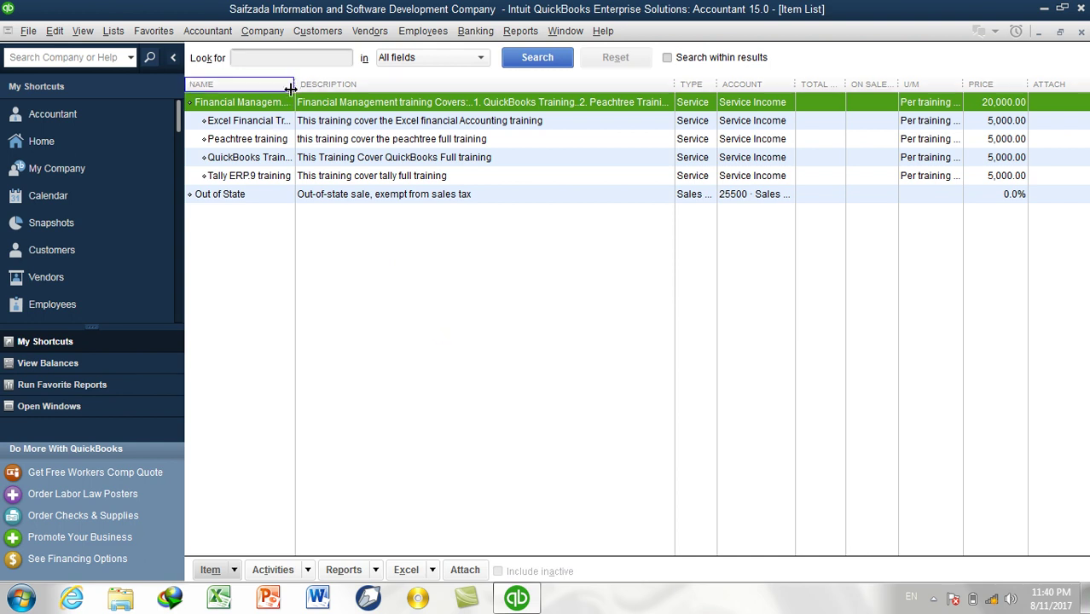
# Adjust the item list's Name column width so the full item names fit.
pyautogui.moveTo(294, 89); pyautogui.dragTo(320, 90)
pyautogui.moveTo(347, 92); pyautogui.dragTo(341, 94)
pyautogui.click(434, 363)
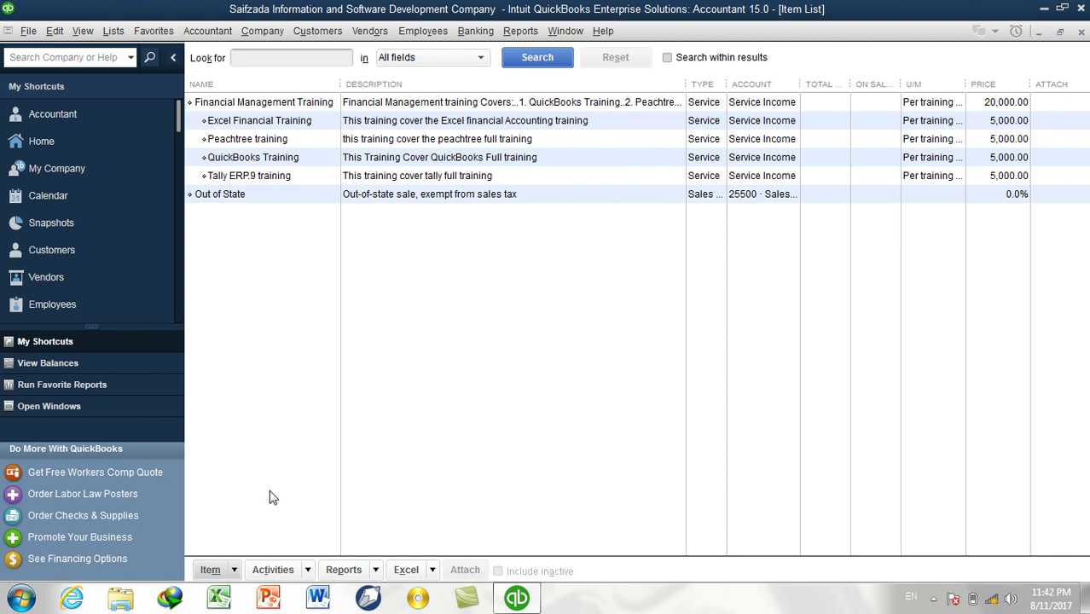
# Create a new item of type Inventory Part from the item list.
pyautogui.click(220, 572)
pyautogui.click(254, 304)
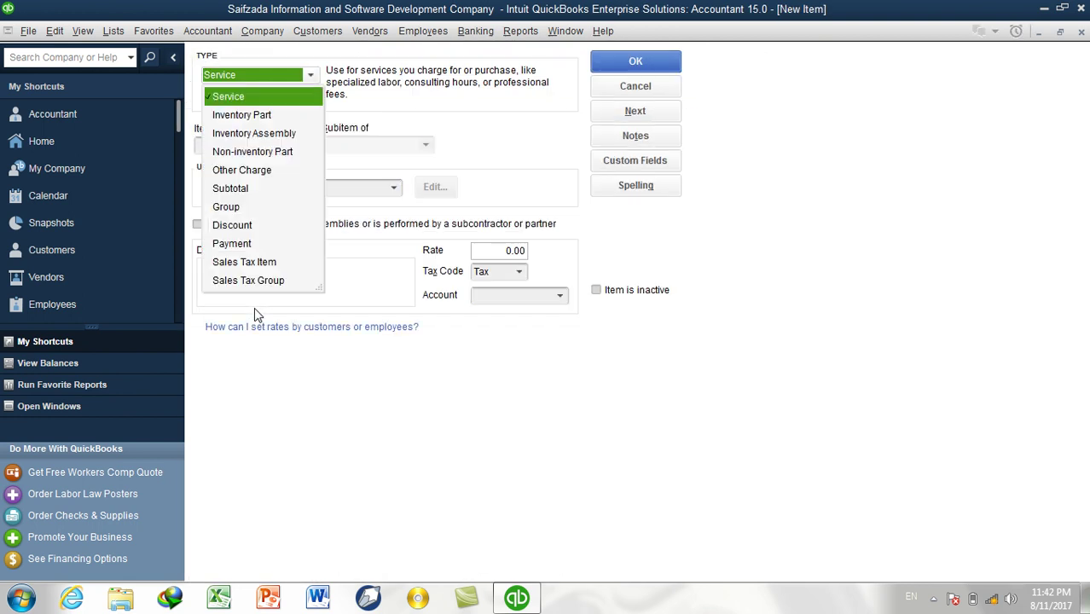
pyautogui.click(259, 117)
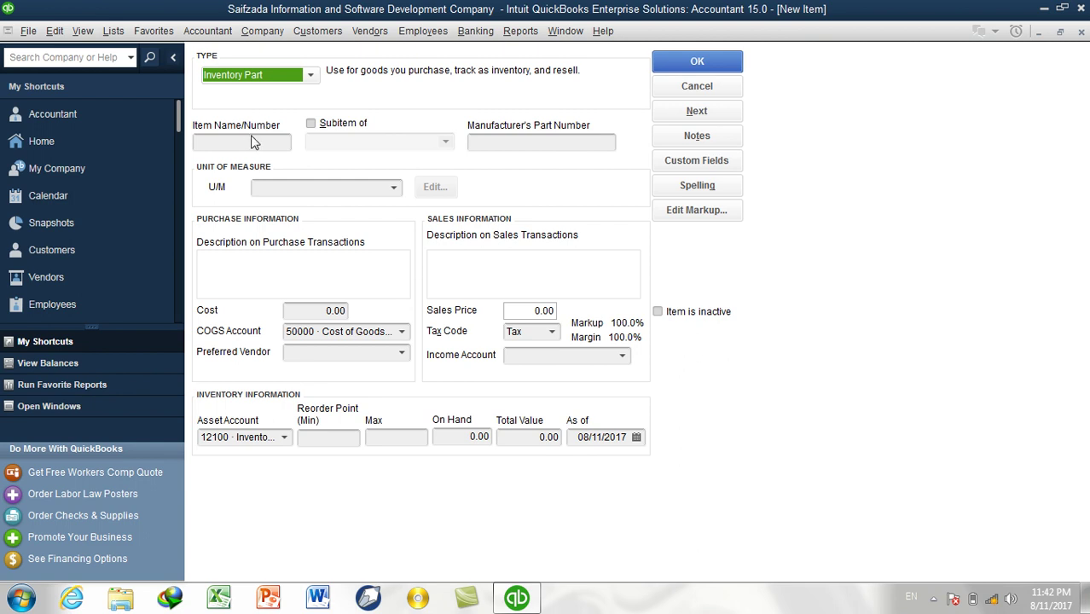
# Name the new inventory part CPU and leave it without a parent item.
pyautogui.click(250, 143)
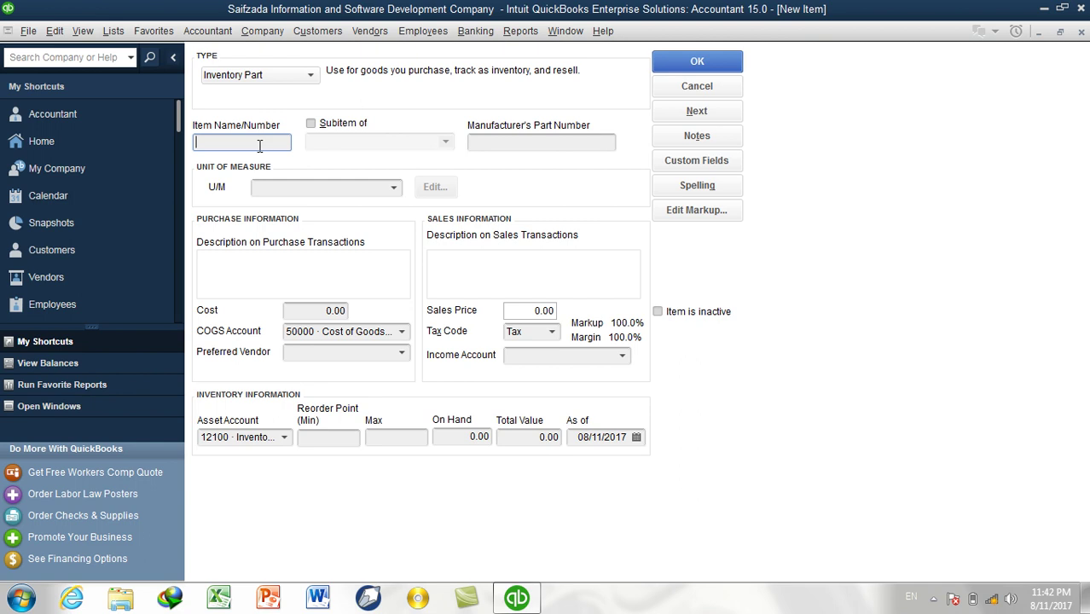
pyautogui.write('CPU/')
pyautogui.press('BackSpace')
pyautogui.press('Tab')
pyautogui.click(325, 128)
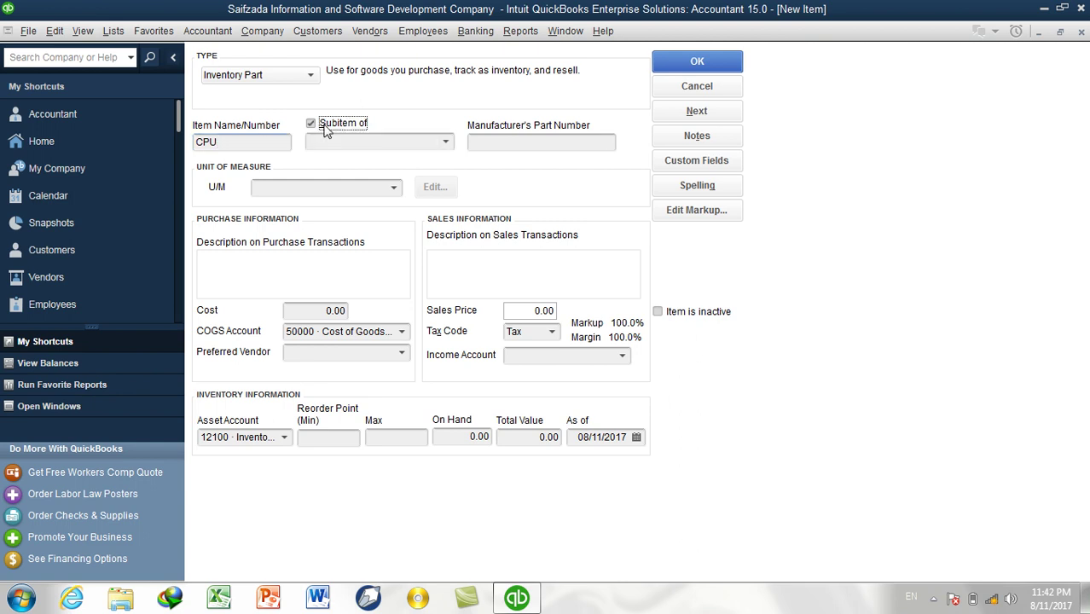
pyautogui.click(325, 128)
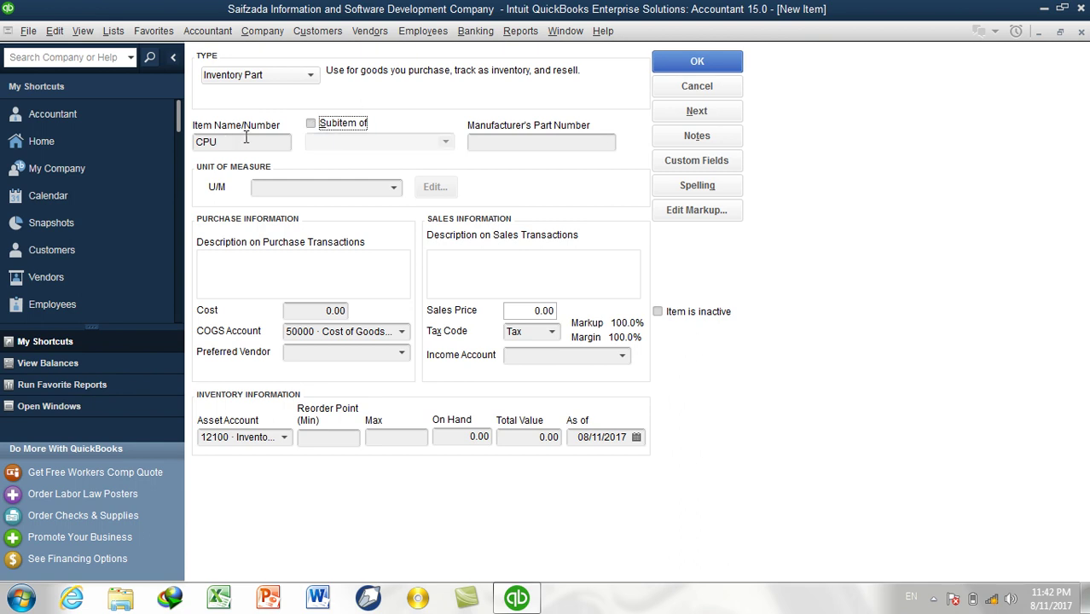
pyautogui.click(502, 143)
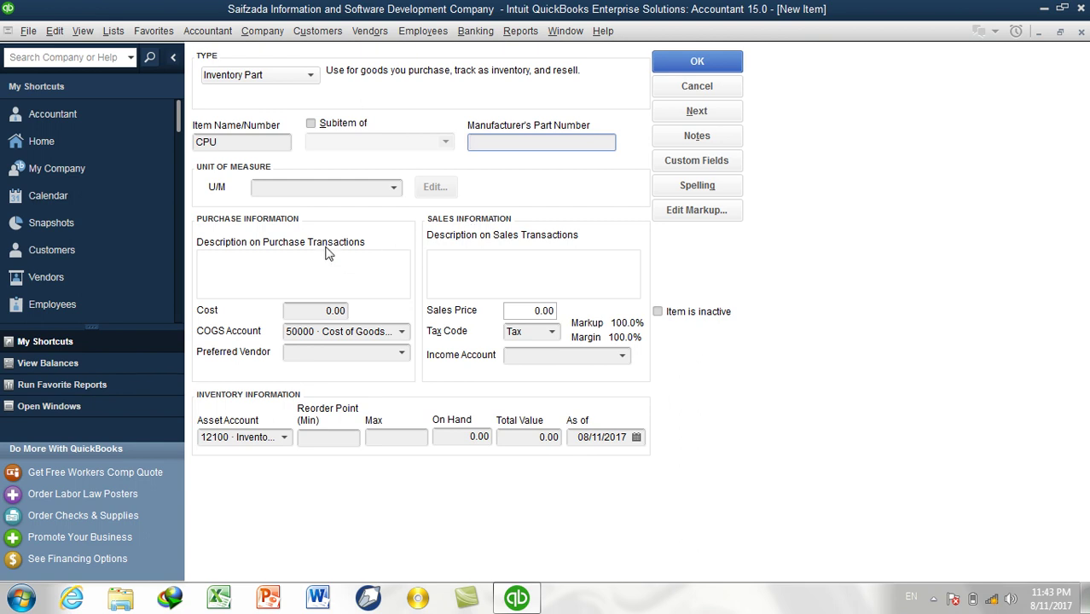
pyautogui.click(267, 143)
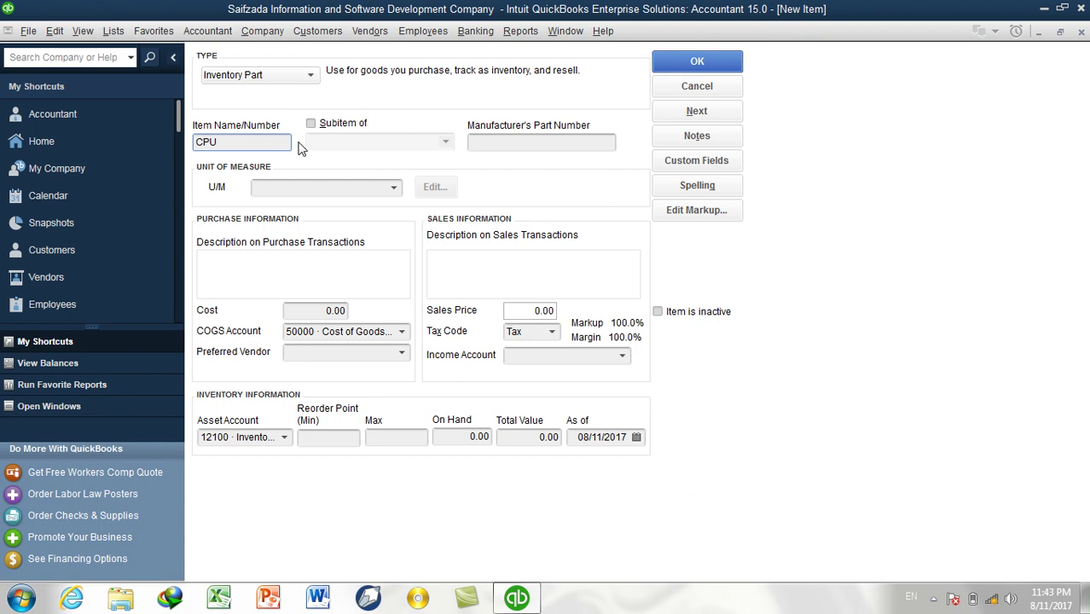
pyautogui.moveTo(234, 142); pyautogui.dragTo(197, 142)
pyautogui.click(393, 187)
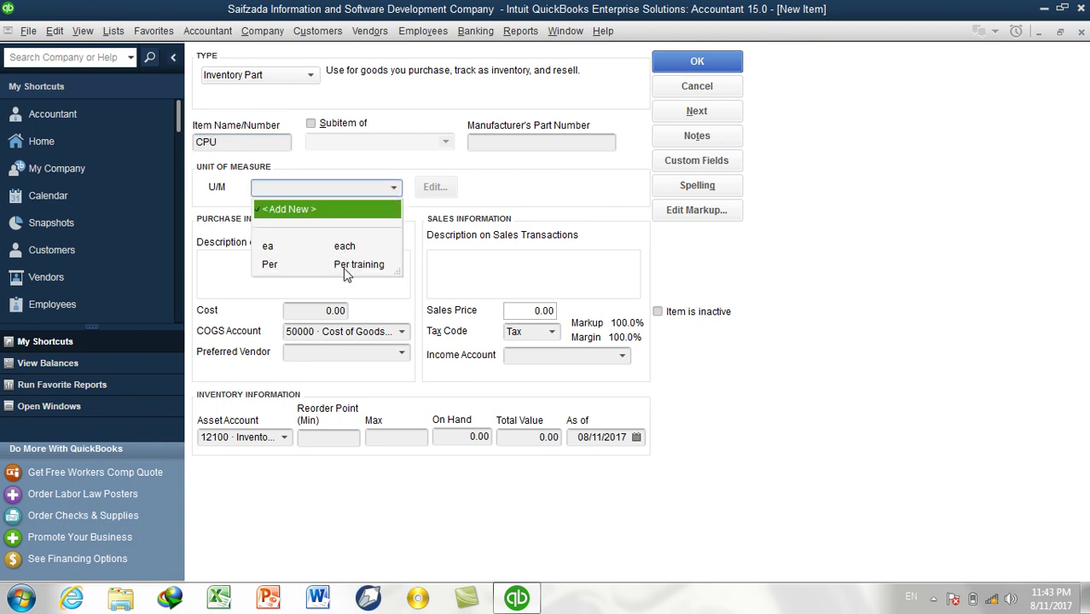
pyautogui.click(290, 212)
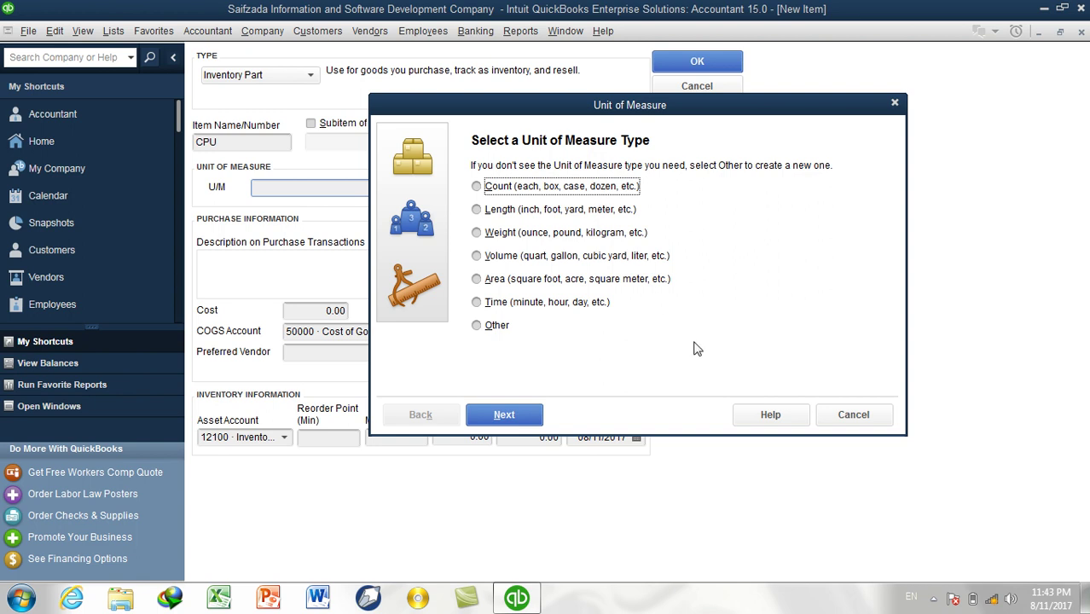
pyautogui.click(824, 418)
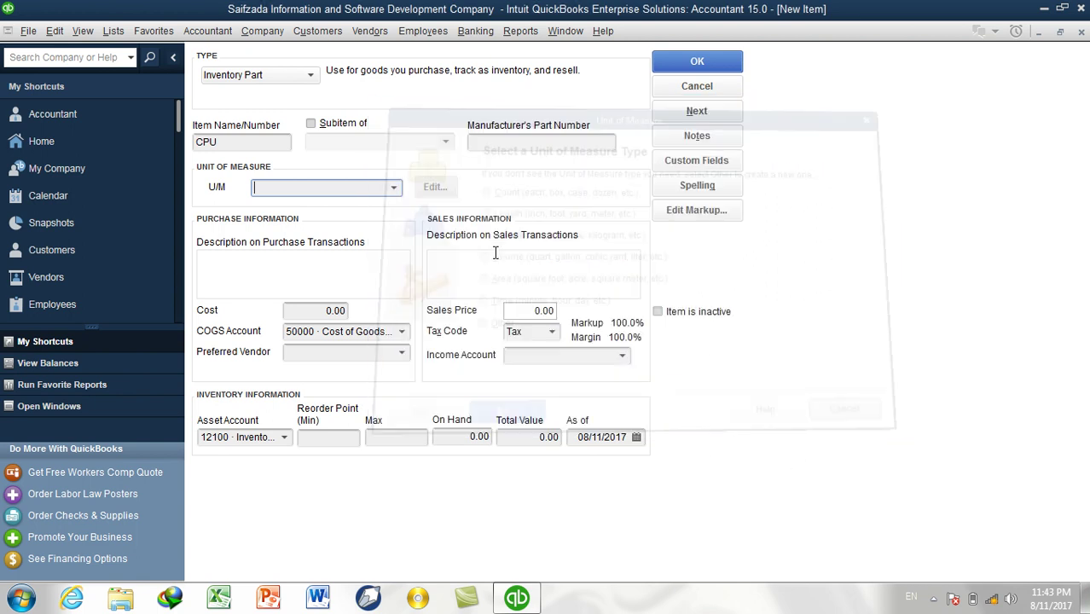
# Set the CPU item's unit of measure to each (ea).
pyautogui.click(395, 187)
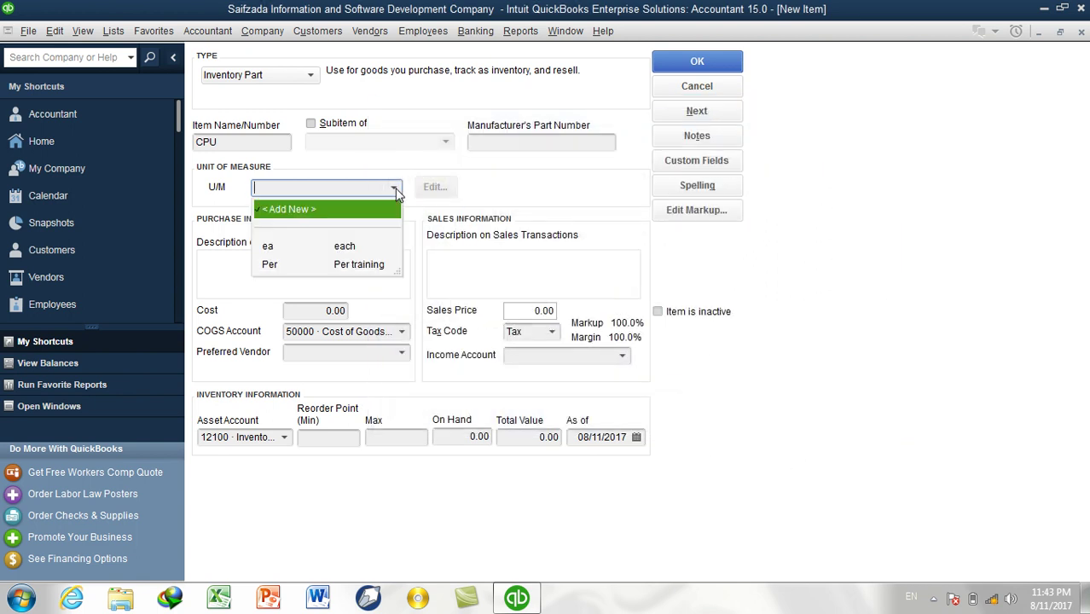
pyautogui.click(343, 249)
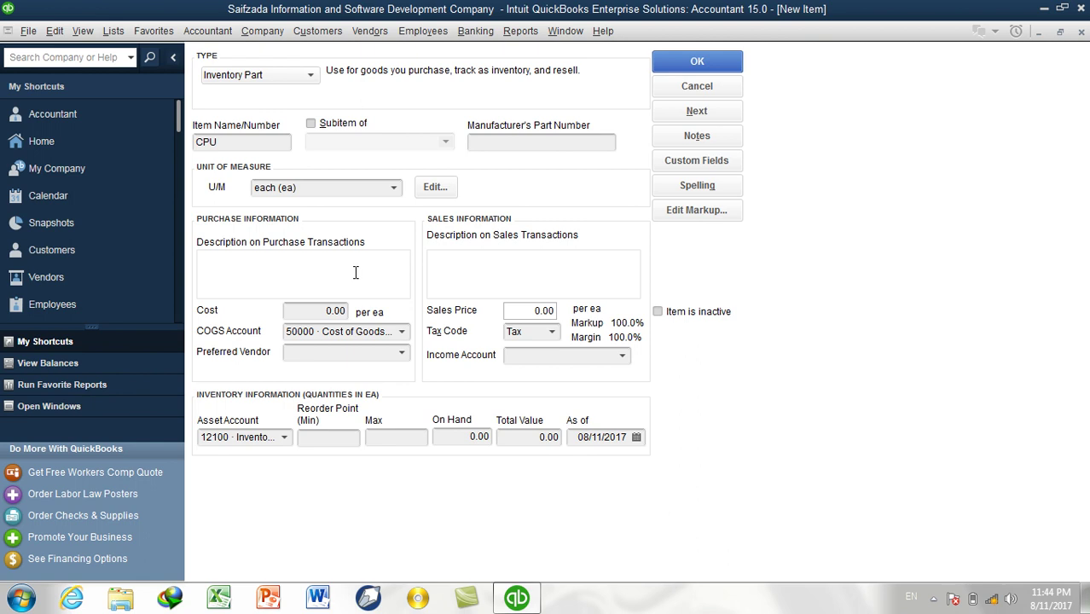
# Enter the purchase description with the separate lines "Include:", "Ram 4GB" and "HDD 250 GB".
pyautogui.click(356, 272)
pyautogui.click(229, 143)
pyautogui.click(276, 260)
pyautogui.click(484, 270)
pyautogui.click(292, 261)
pyautogui.write('Include:')
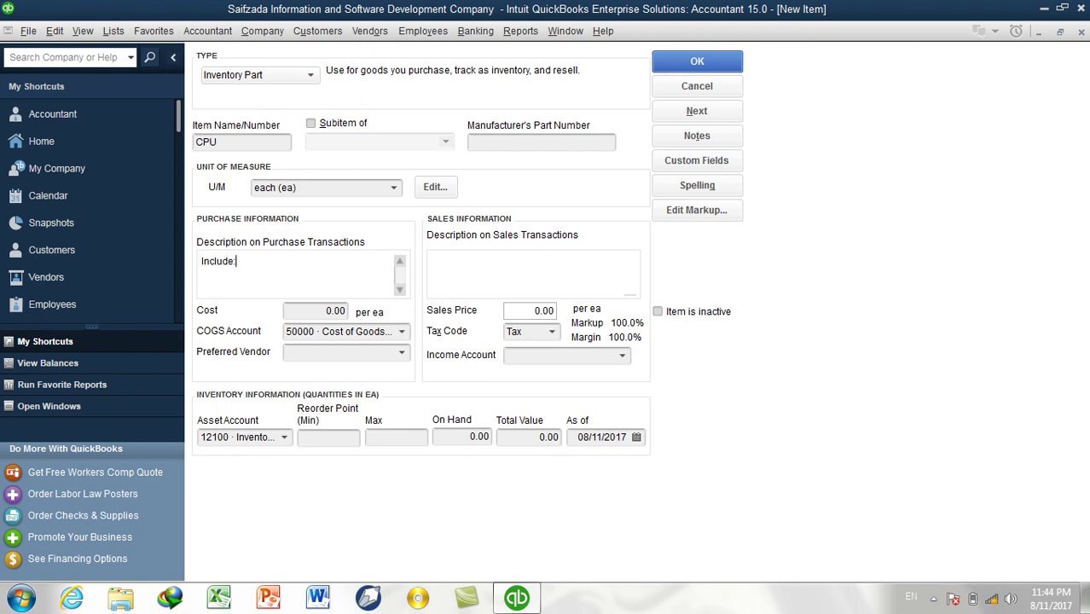
pyautogui.press('Return')
pyautogui.write('Ram 4GB')
pyautogui.press('Return')
pyautogui.write('HDD 250 ')
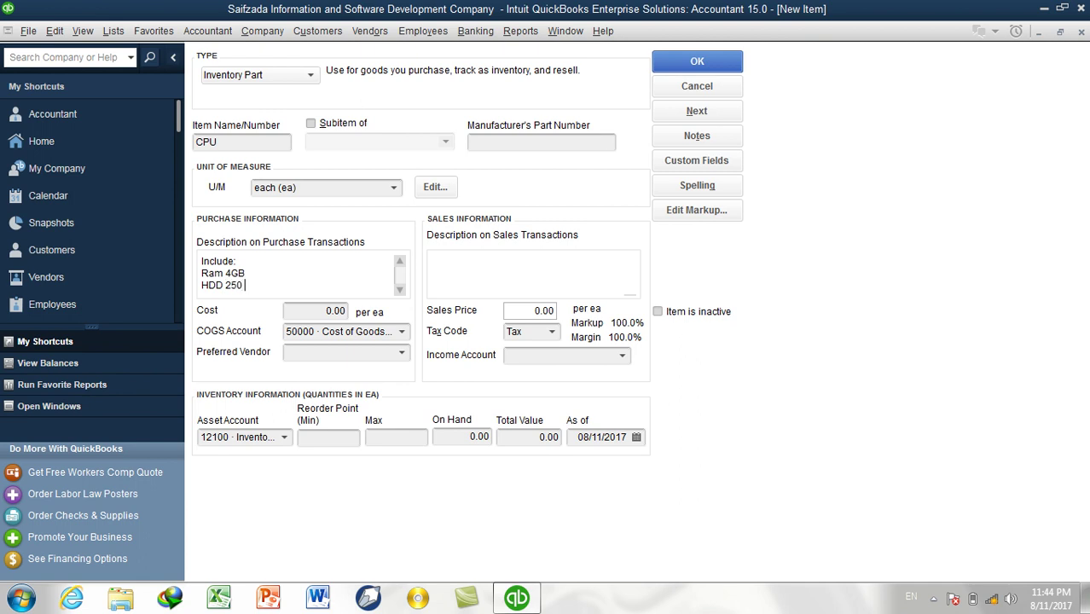
pyautogui.write('GB')
pyautogui.press('Return')
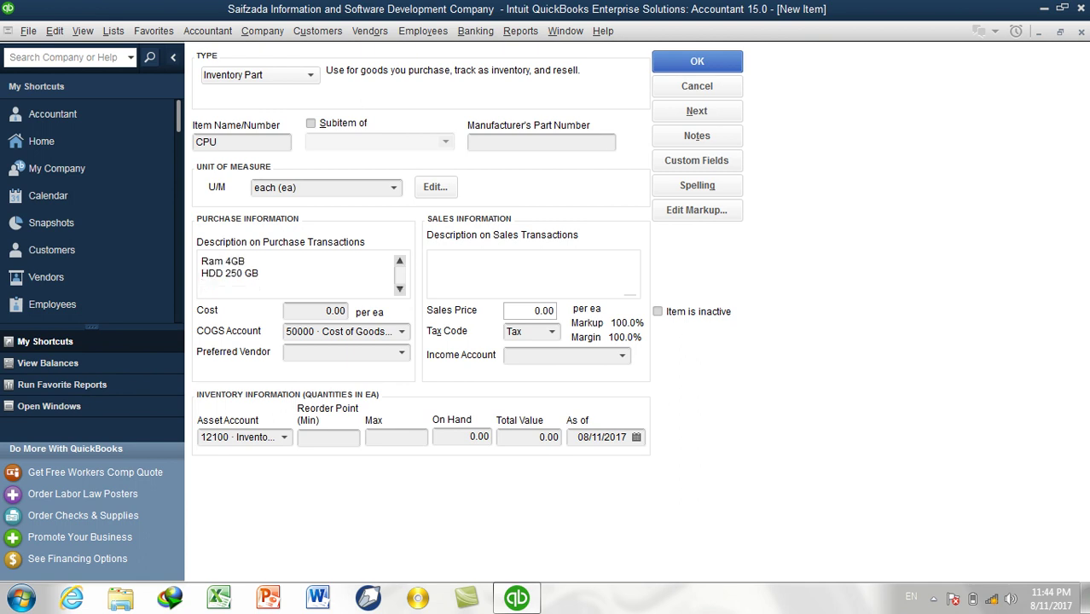
# Finish the purchase description with the line "Processor: 2.2" and carry the text over to the sales description.
pyautogui.write('Processor')
pyautogui.press('BackSpace')
pyautogui.press('BackSpace')
pyautogui.write('or: 2.2')
pyautogui.moveTo(289, 284); pyautogui.dragTo(186, 254)
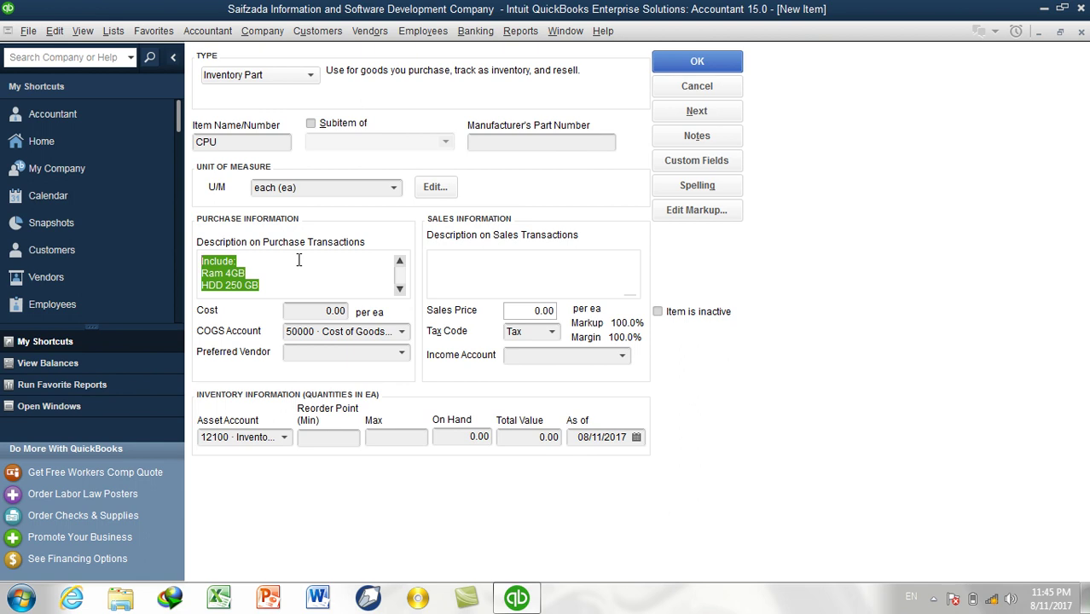
pyautogui.click(292, 290)
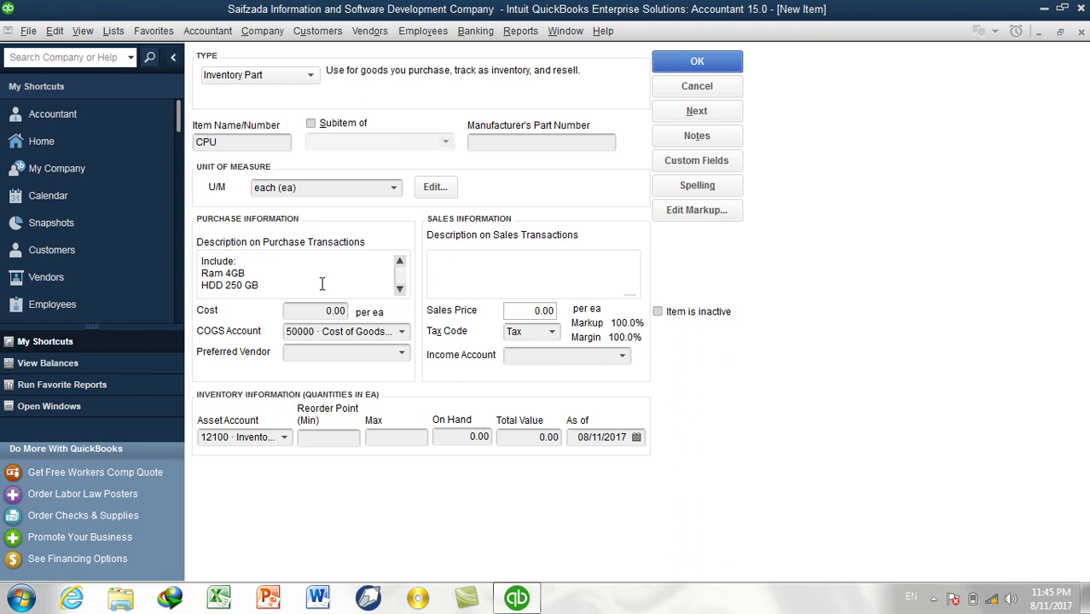
pyautogui.press('Tab')
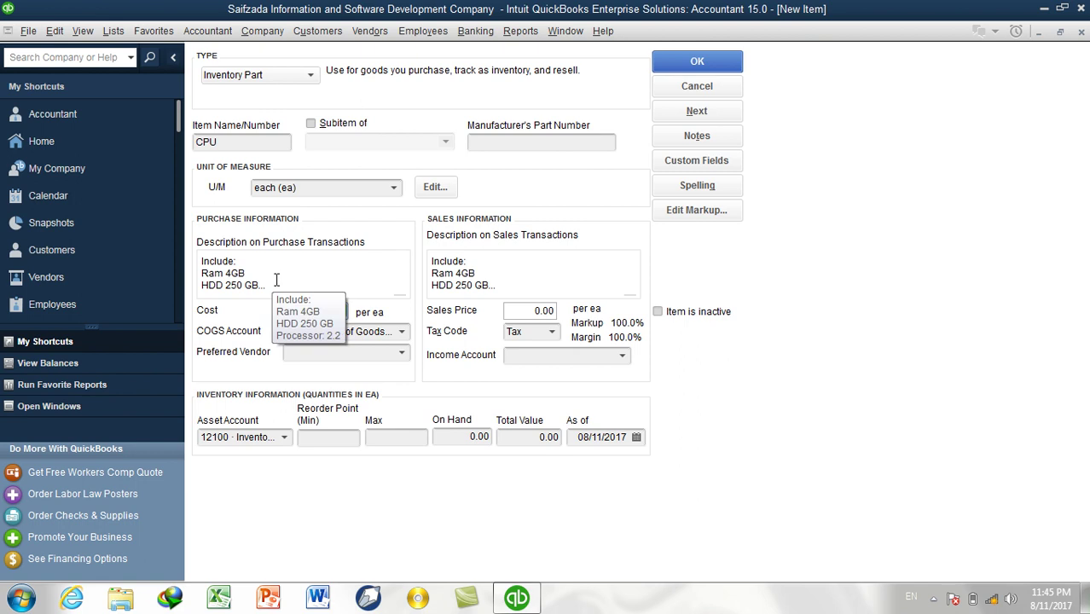
pyautogui.click(547, 289)
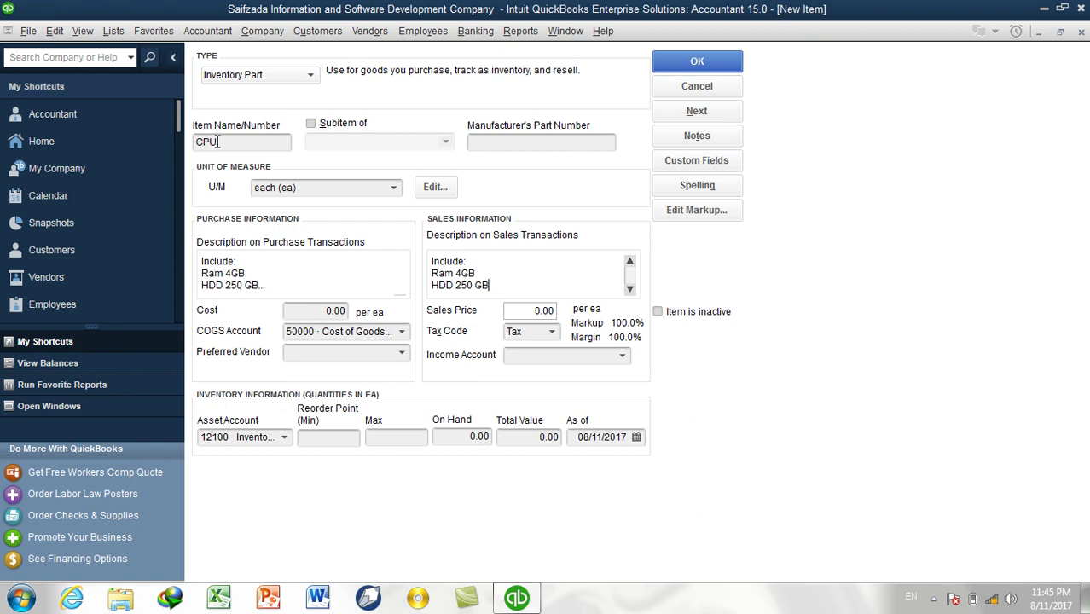
# Set the purchase cost to 3000 and check the preferred vendor options without selecting a vendor.
pyautogui.click(324, 312)
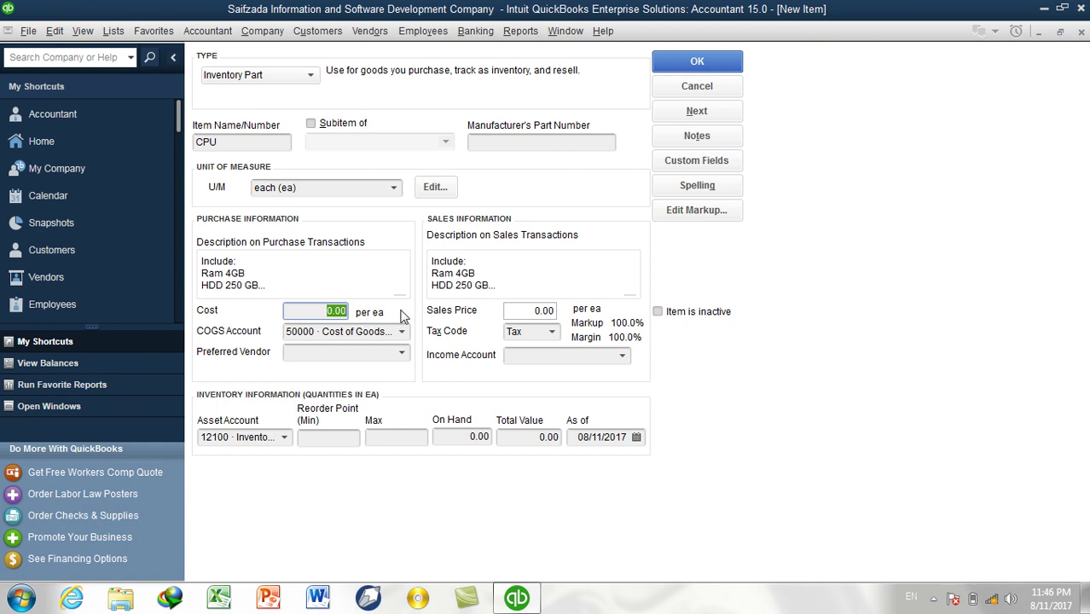
pyautogui.write('3000')
pyautogui.press('Tab')
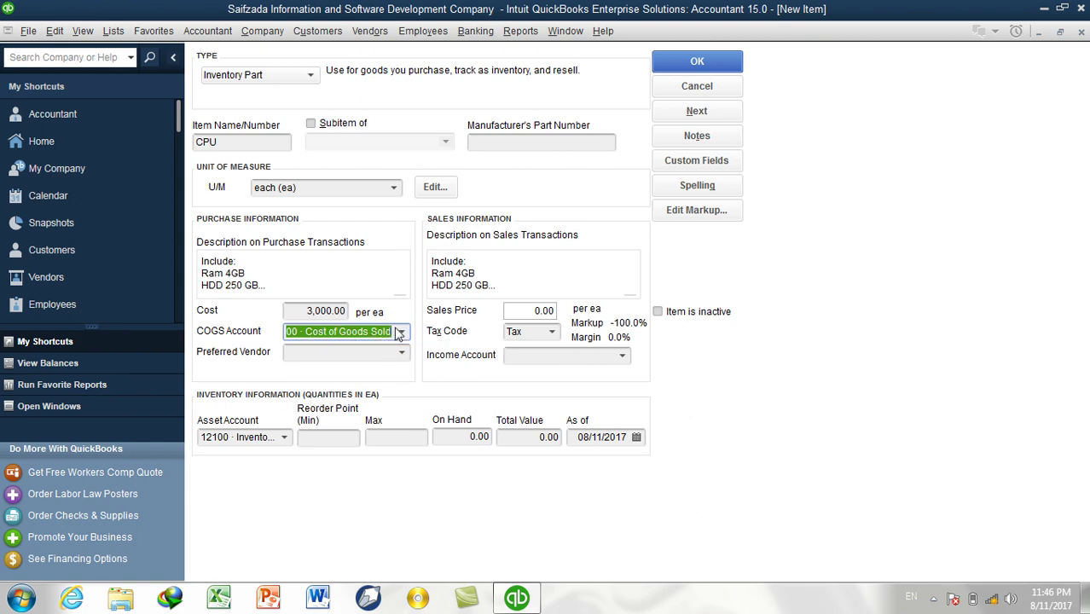
pyautogui.click(339, 358)
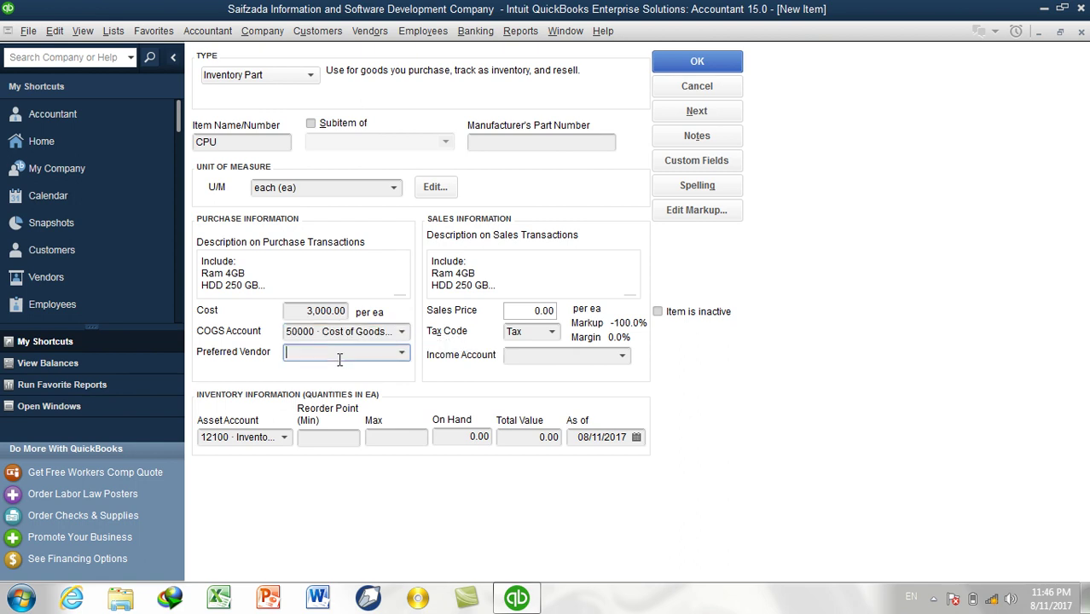
pyautogui.click(404, 356)
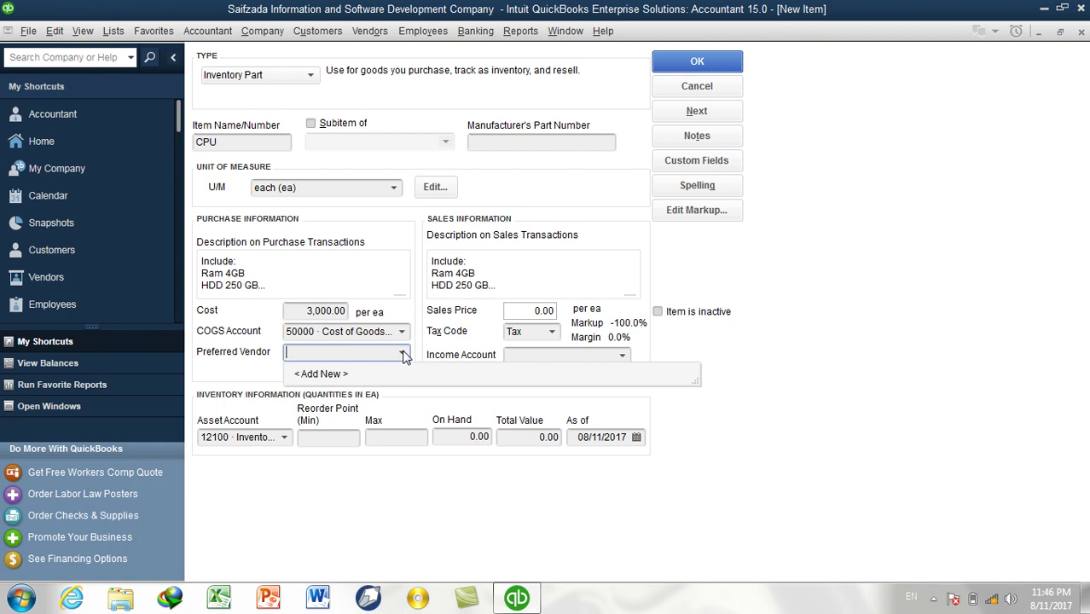
pyautogui.click(405, 357)
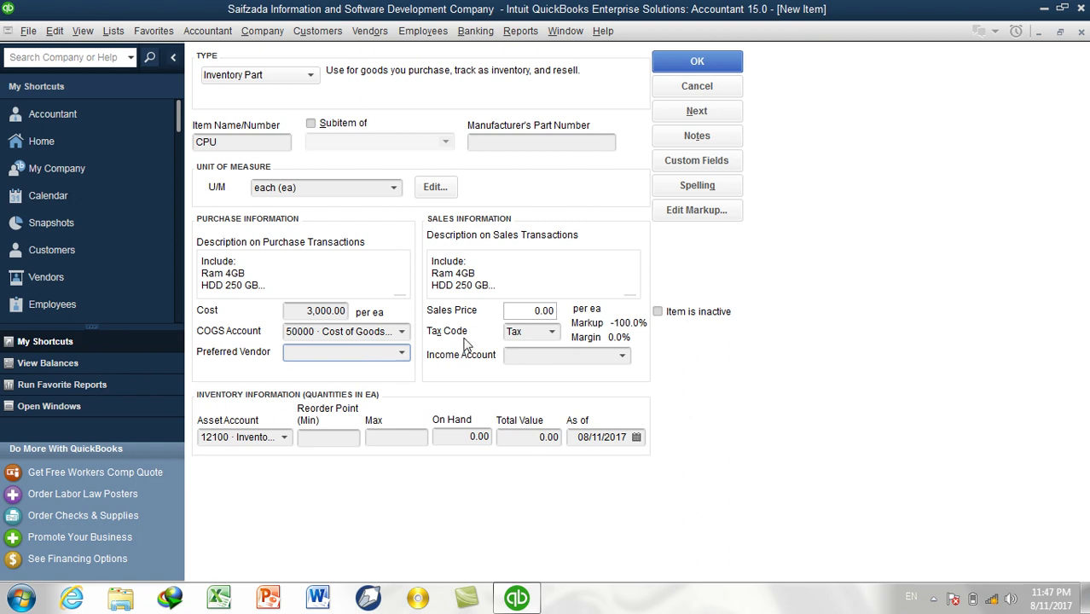
pyautogui.click(520, 312)
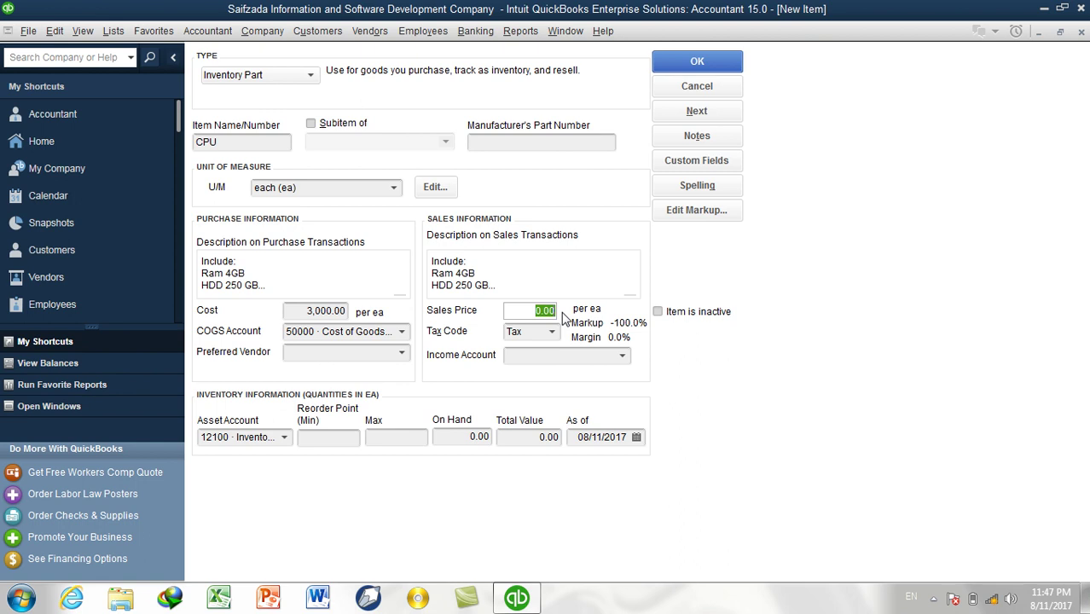
pyautogui.write('6000')
pyautogui.press('Tab')
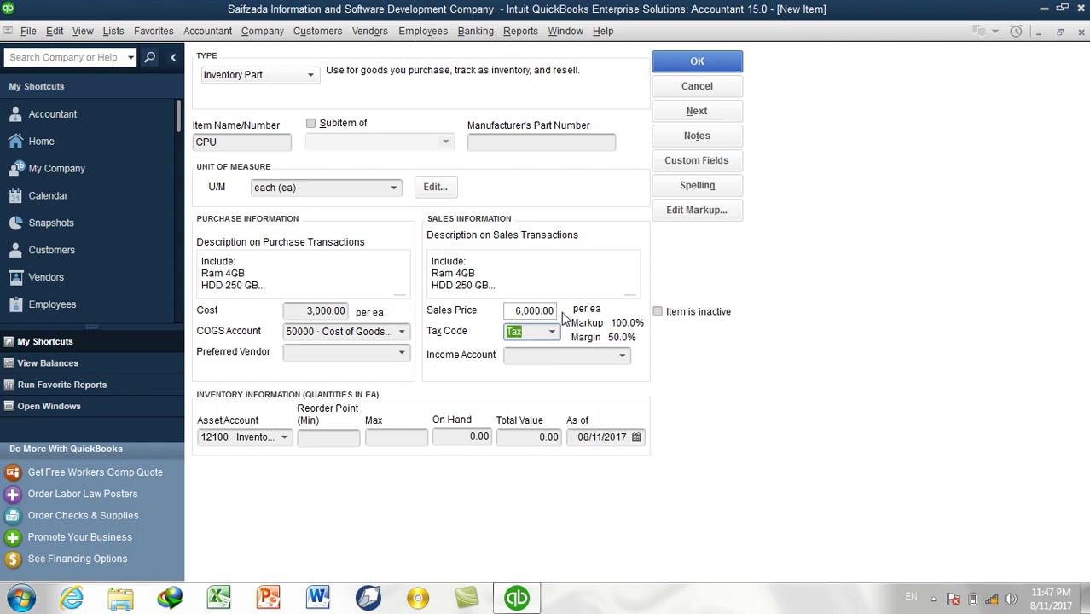
# Set the sales price to 5000 and the tax code to Non for non-taxable sales.
pyautogui.click(512, 312)
pyautogui.write('5000')
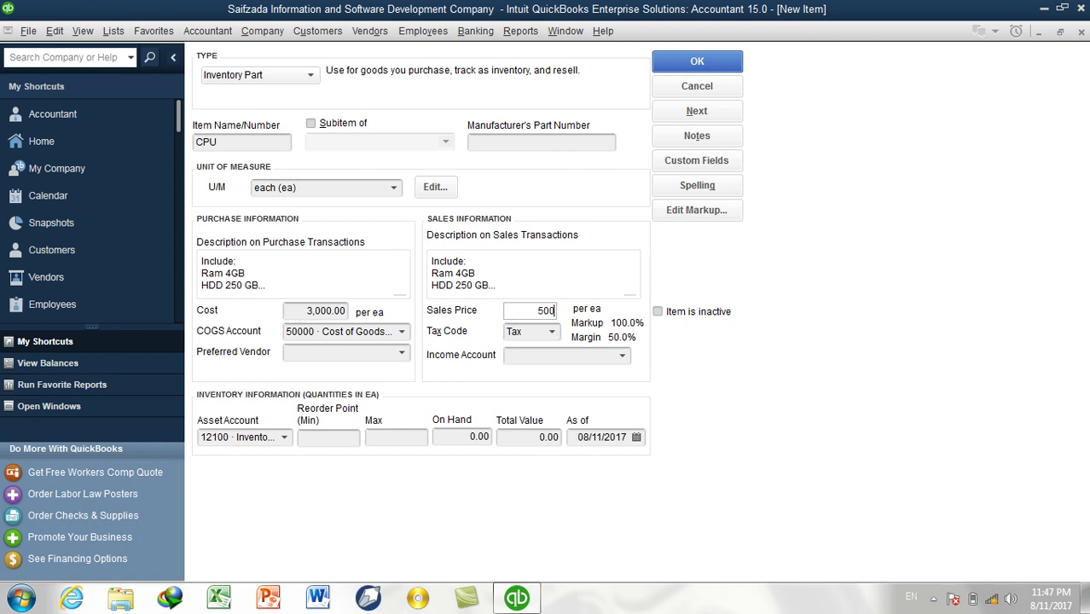
pyautogui.press('Tab')
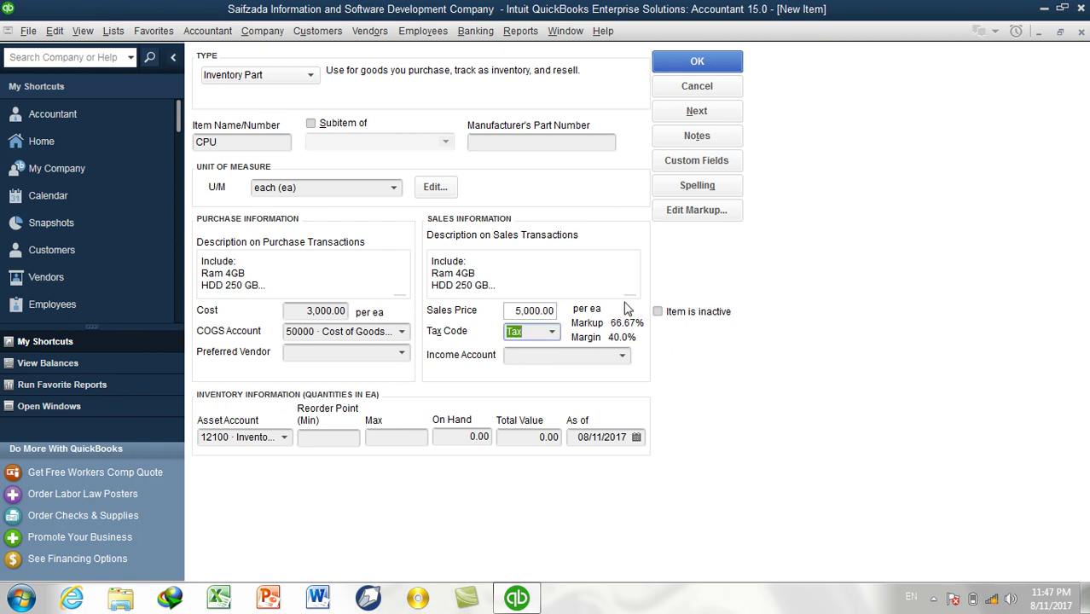
pyautogui.click(552, 332)
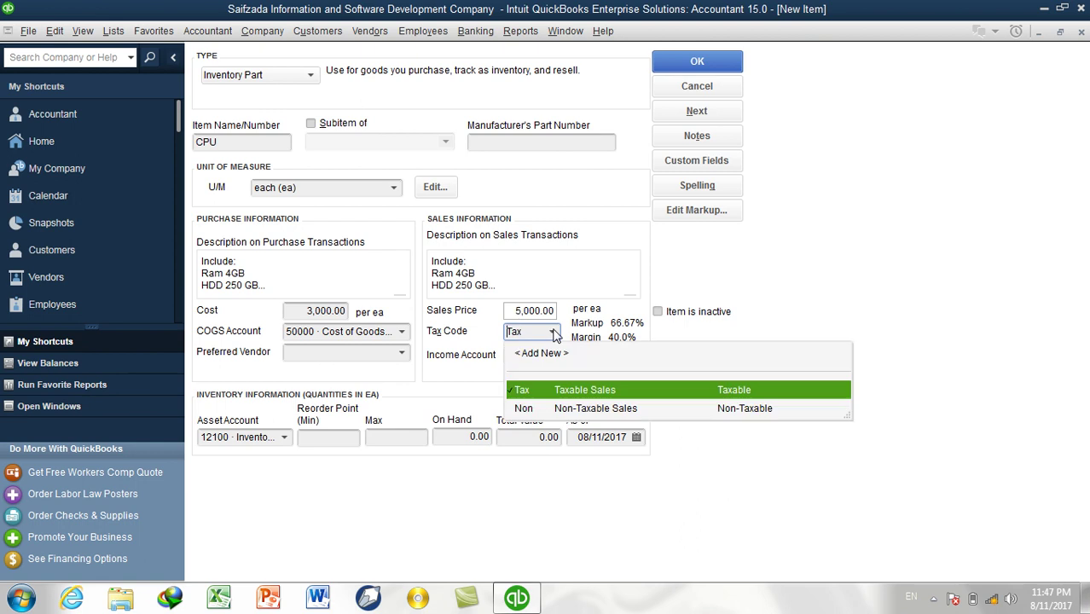
pyautogui.click(570, 409)
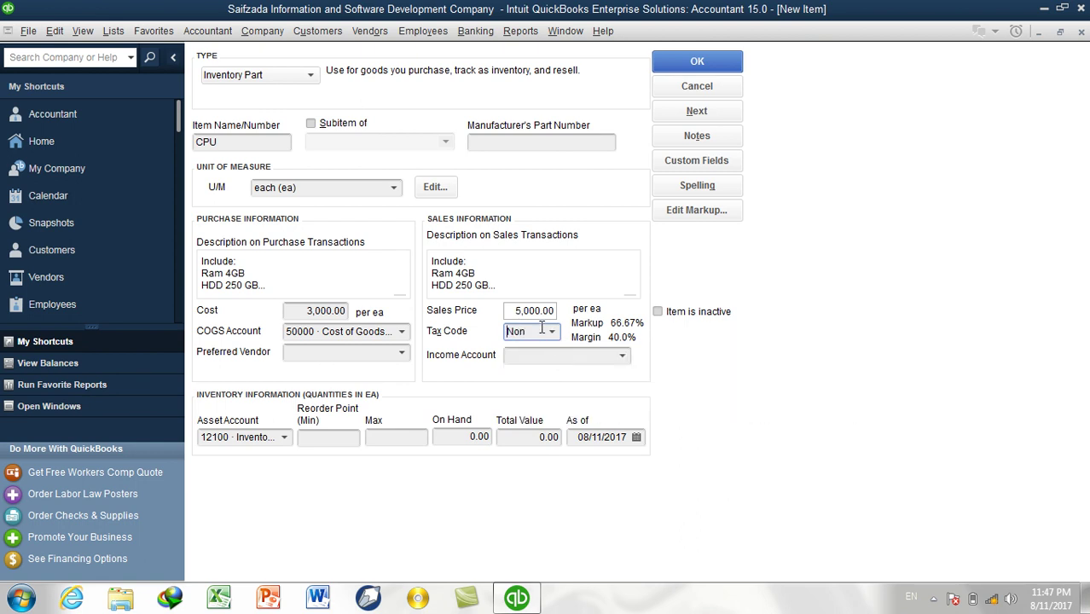
# Set the CPU item's income account to 48000 · Sales - Hardware.
pyautogui.click(535, 359)
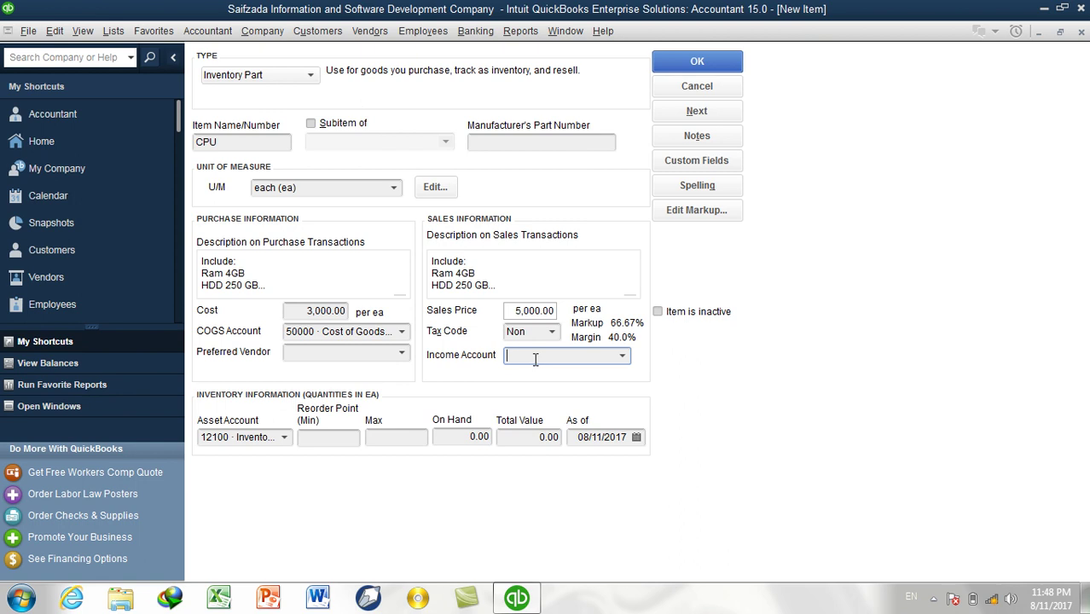
pyautogui.write('S')
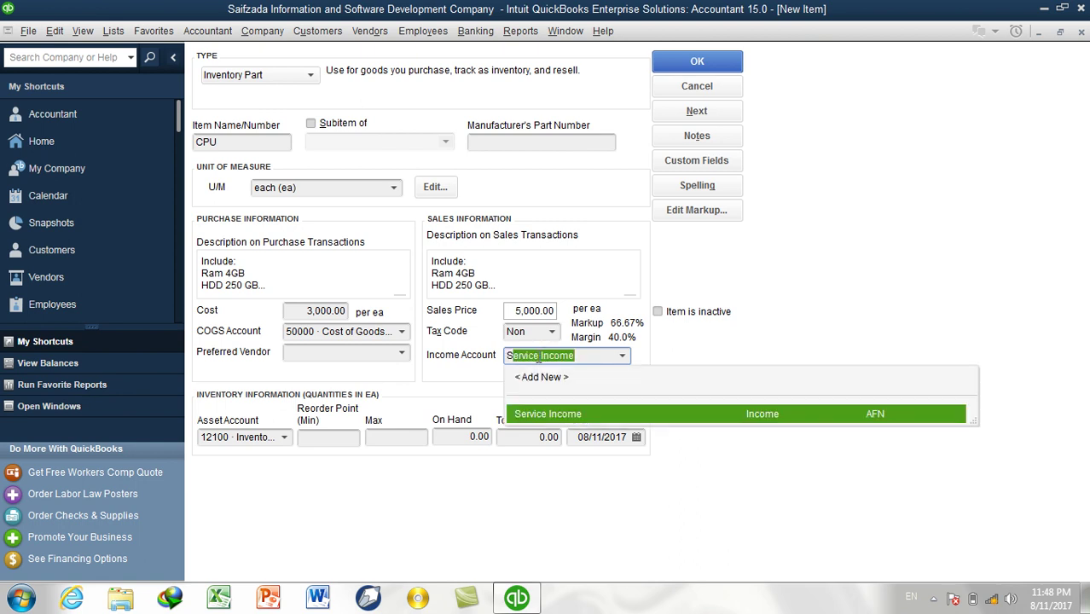
pyautogui.write('ales - Hardware')
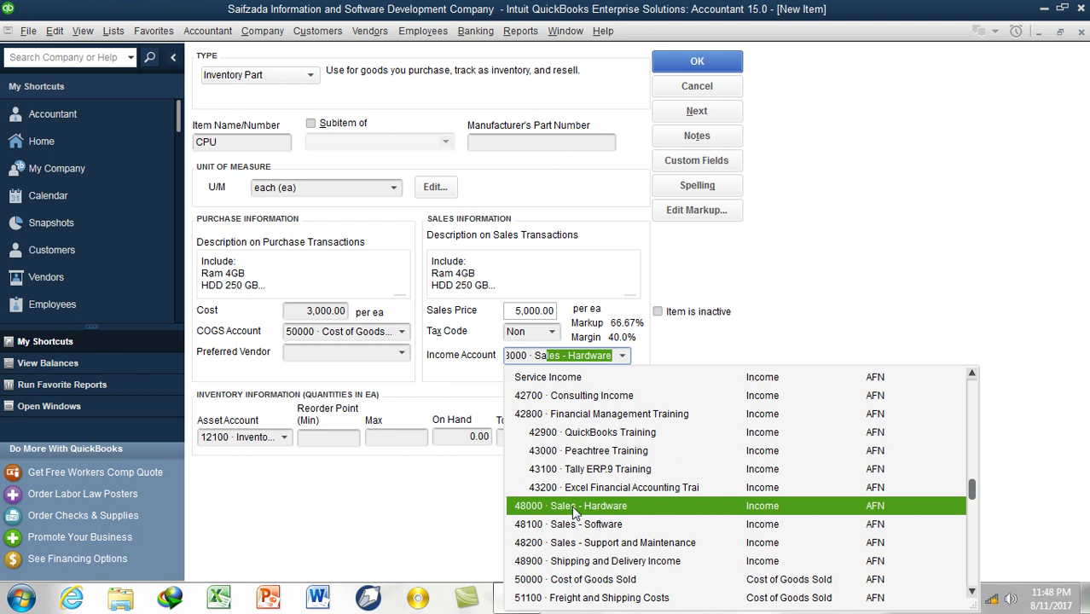
pyautogui.click(771, 505)
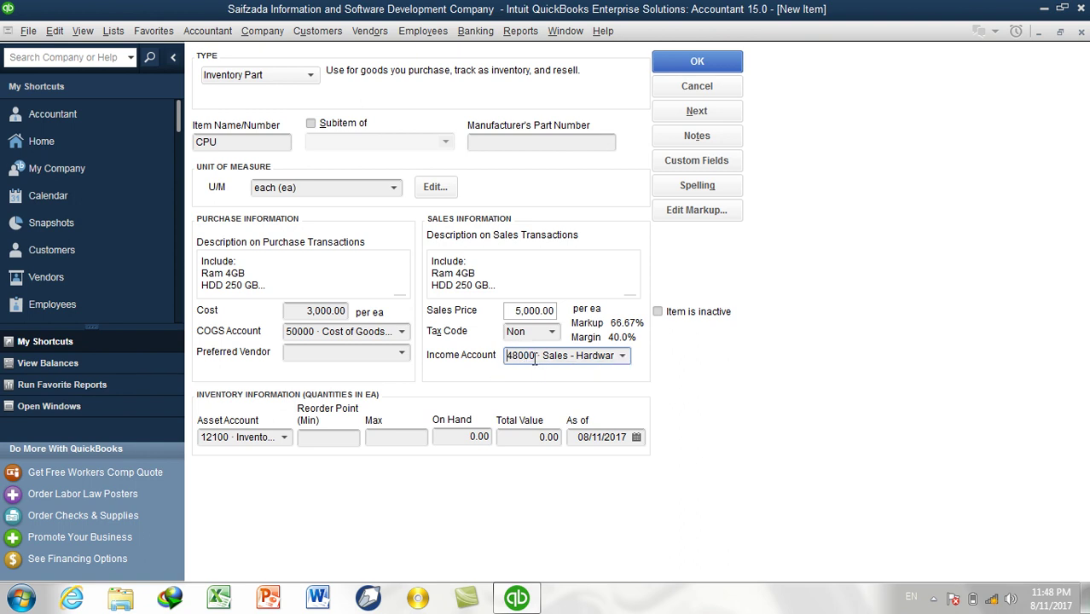
# Review the asset account choices, keeping 12100 · Inventory Asset, and set the CPU's on-hand quantity to 10.
pyautogui.click(324, 439)
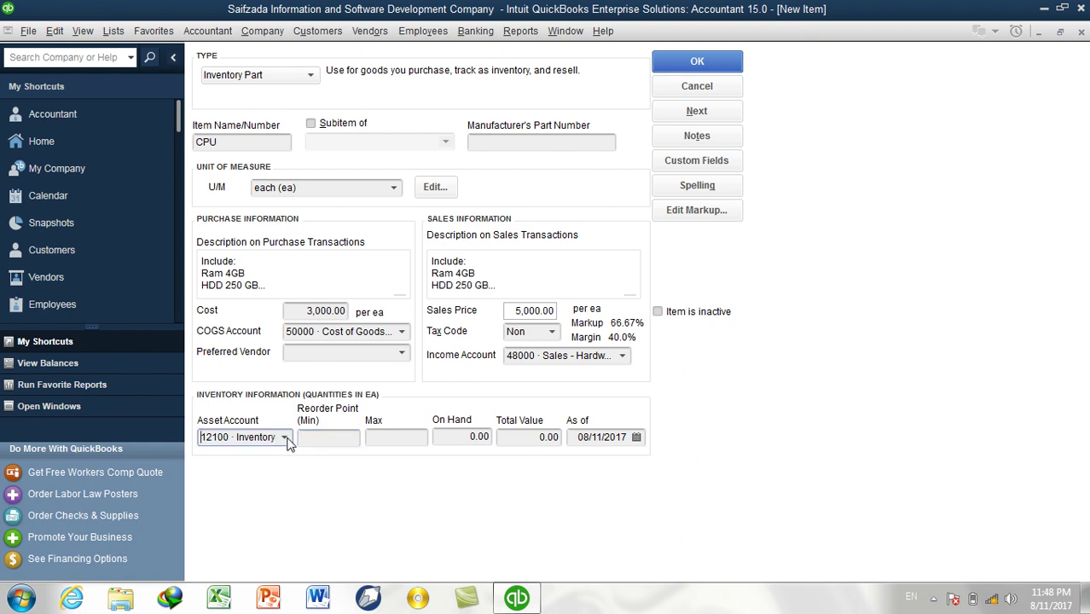
pyautogui.click(285, 438)
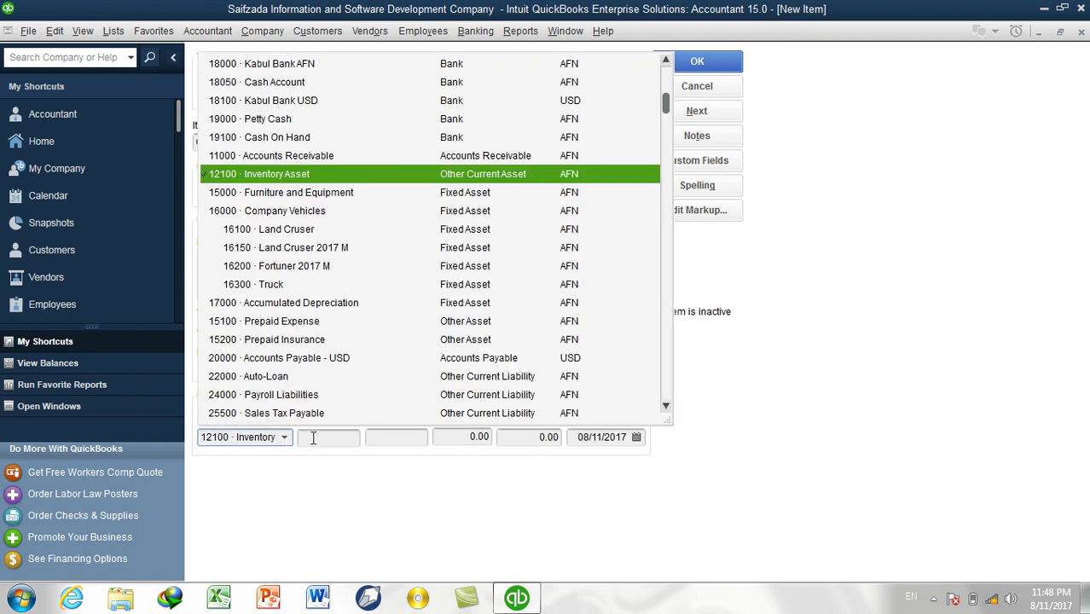
pyautogui.click(315, 437)
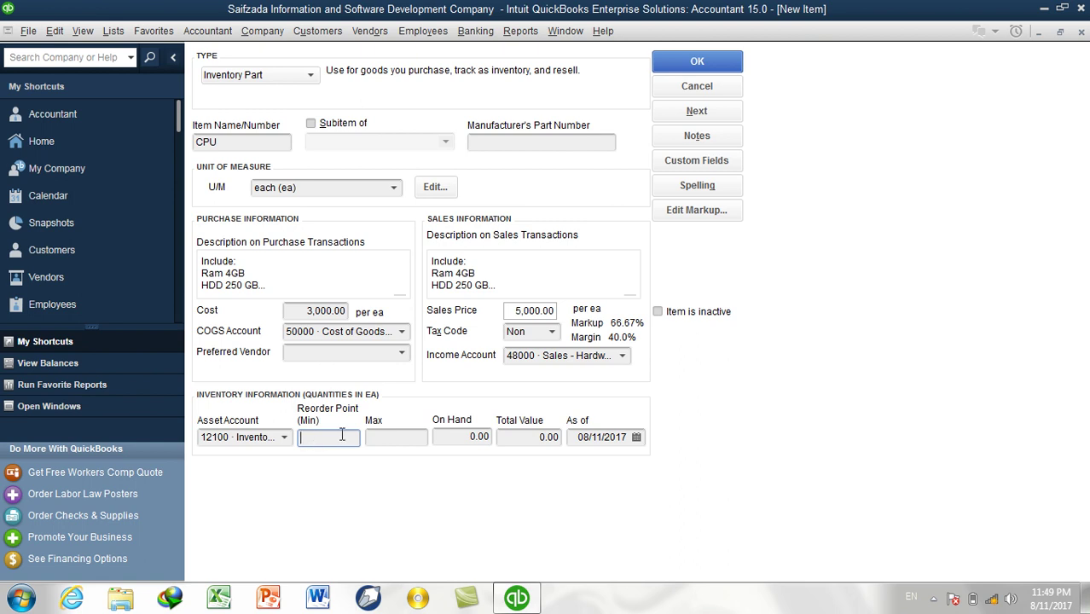
pyautogui.click(461, 437)
pyautogui.write('10')
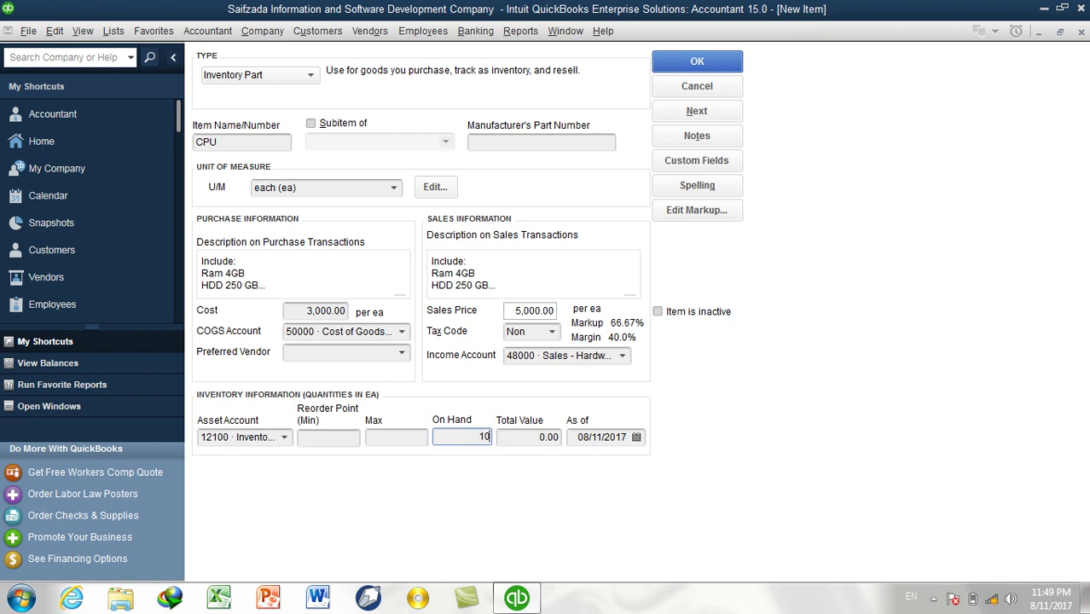
pyautogui.press('Tab')
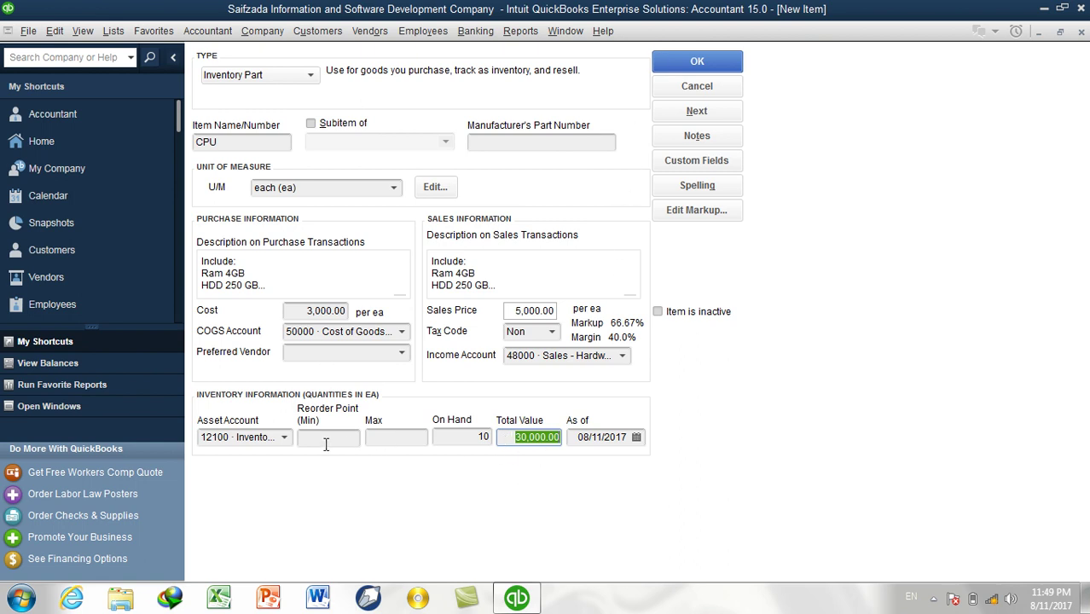
# Check the Inventory Asset and Opening Balance Equity balances in the chart of accounts before saving the CPU item, and return to the item form.
pyautogui.click(113, 31)
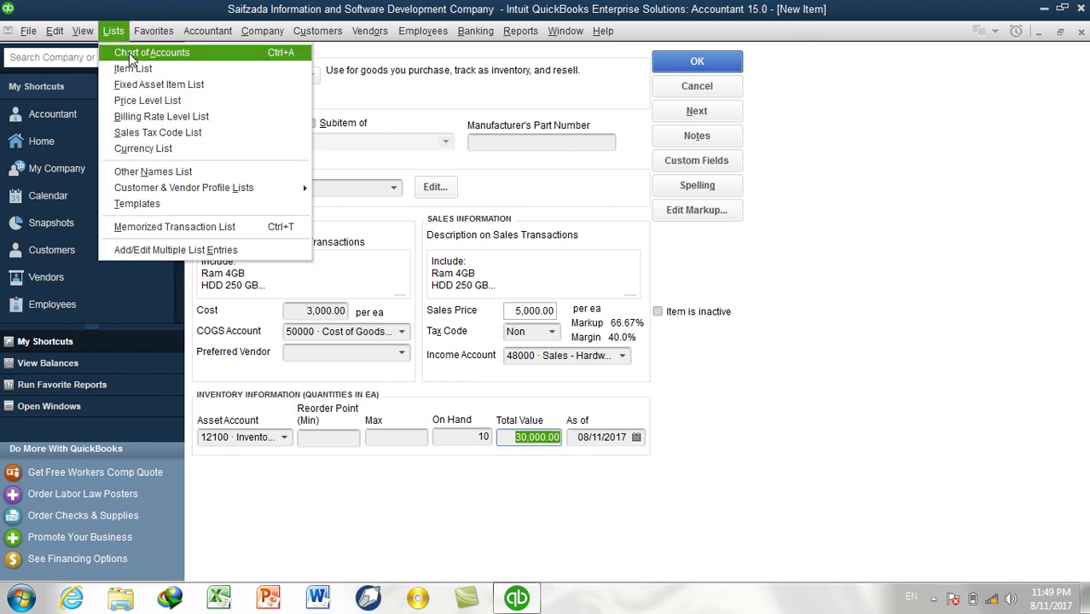
pyautogui.click(136, 53)
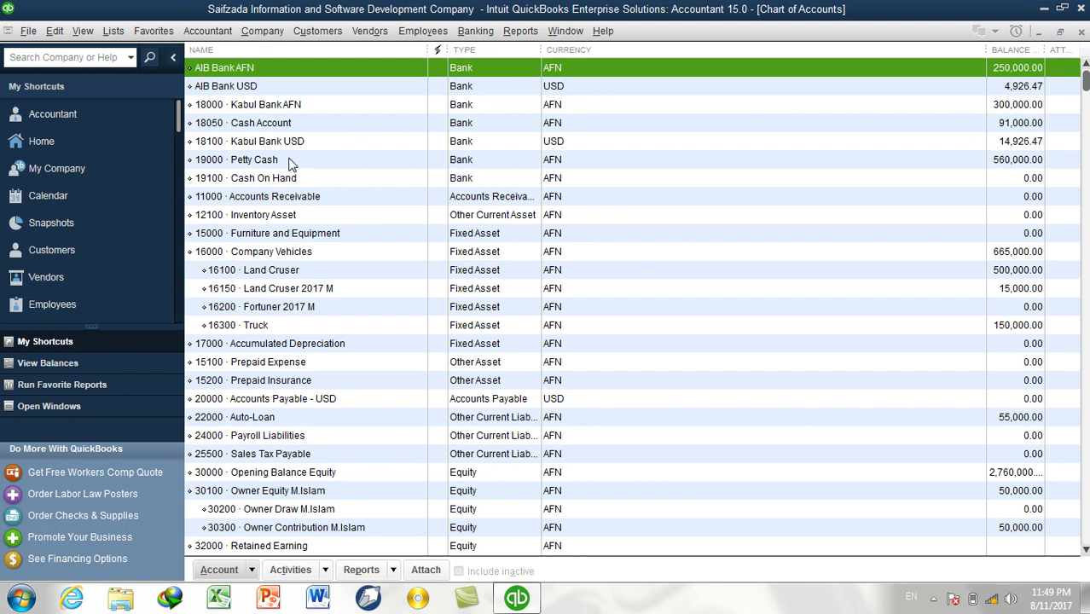
pyautogui.click(290, 219)
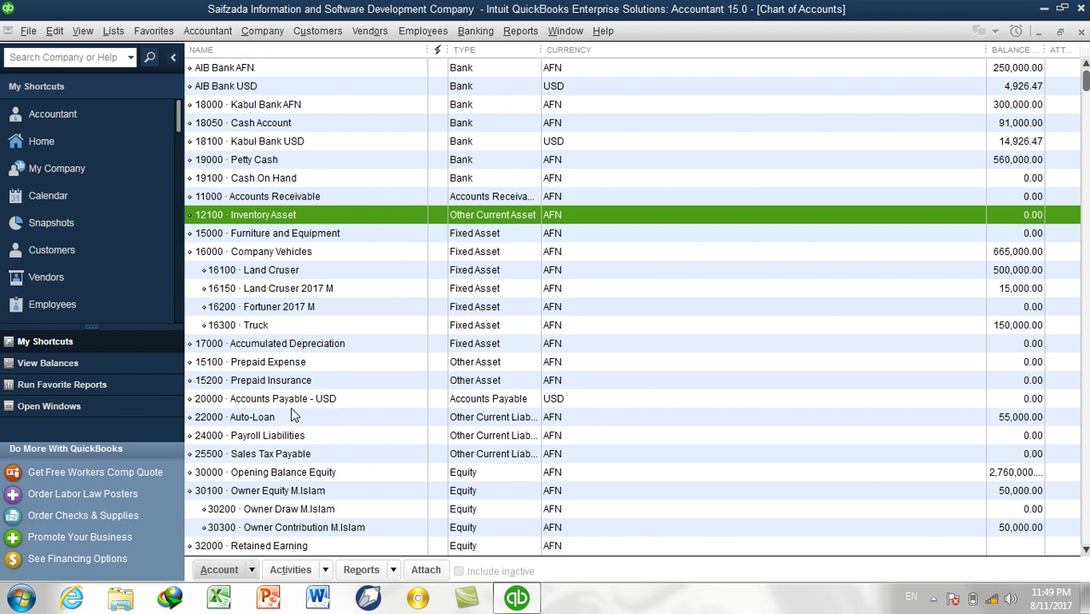
pyautogui.click(426, 470)
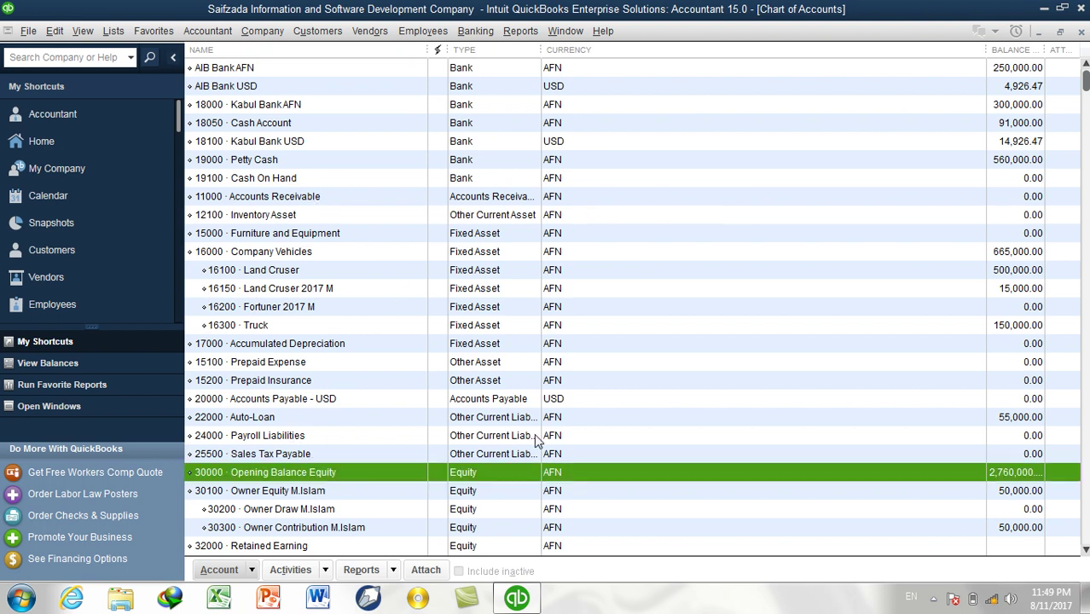
pyautogui.click(322, 217)
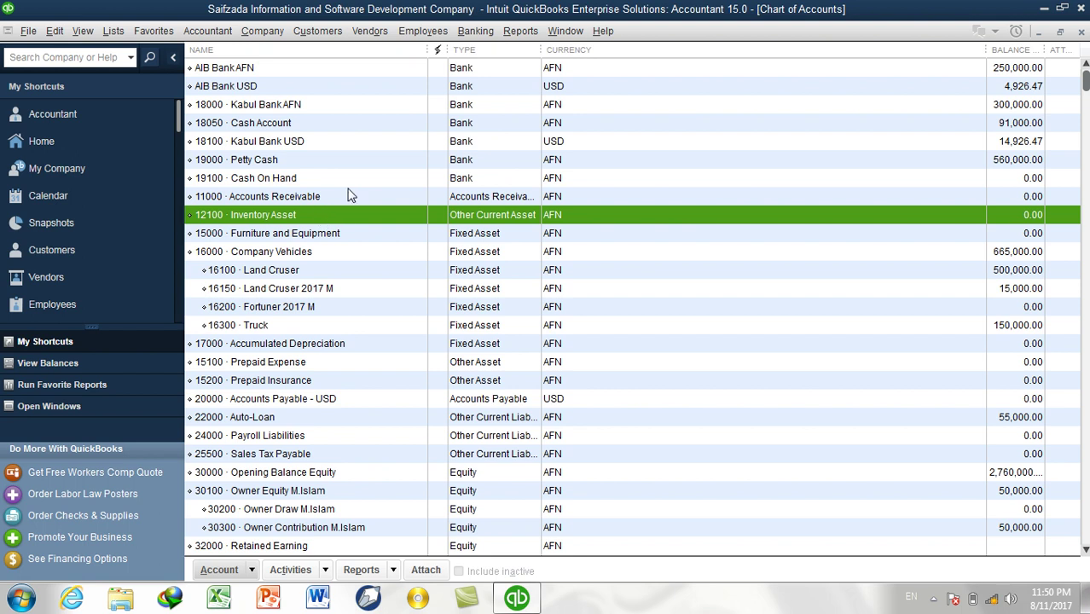
pyautogui.click(1081, 31)
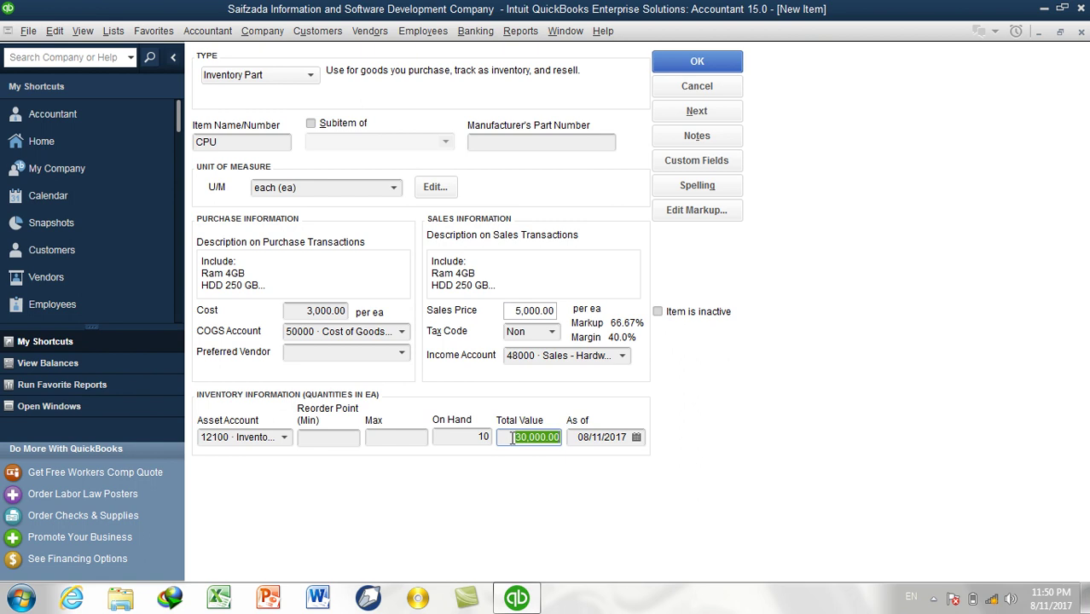
# Set the CPU's reorder point to a minimum of 5 and a maximum of 8.
pyautogui.moveTo(512, 437); pyautogui.dragTo(563, 437)
pyautogui.click(333, 439)
pyautogui.click(391, 437)
pyautogui.click(333, 438)
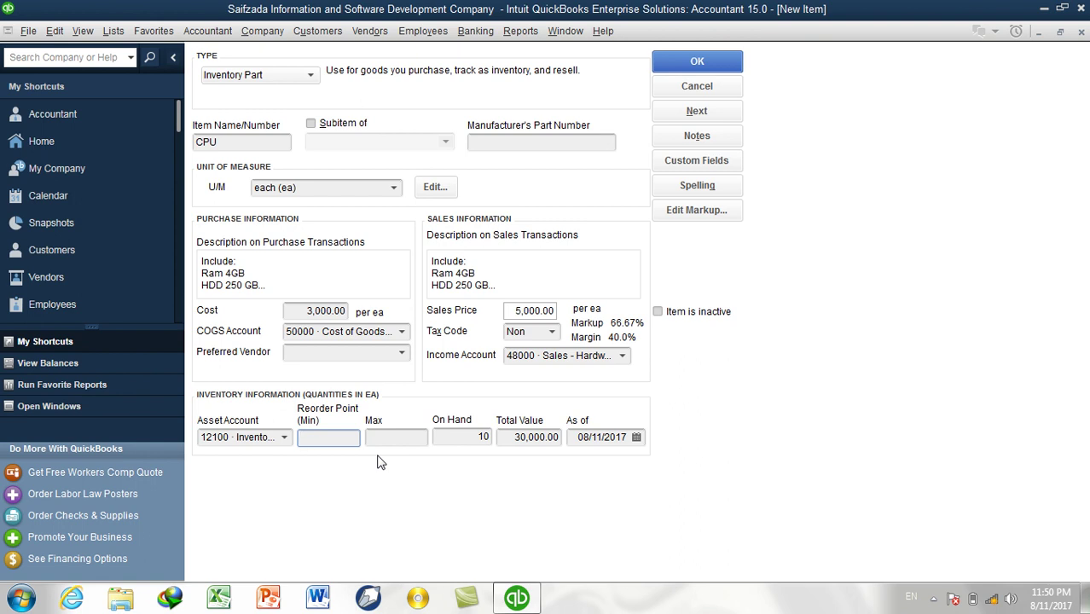
pyautogui.write('5')
pyautogui.press('Tab')
pyautogui.write('8')
pyautogui.press('Tab')
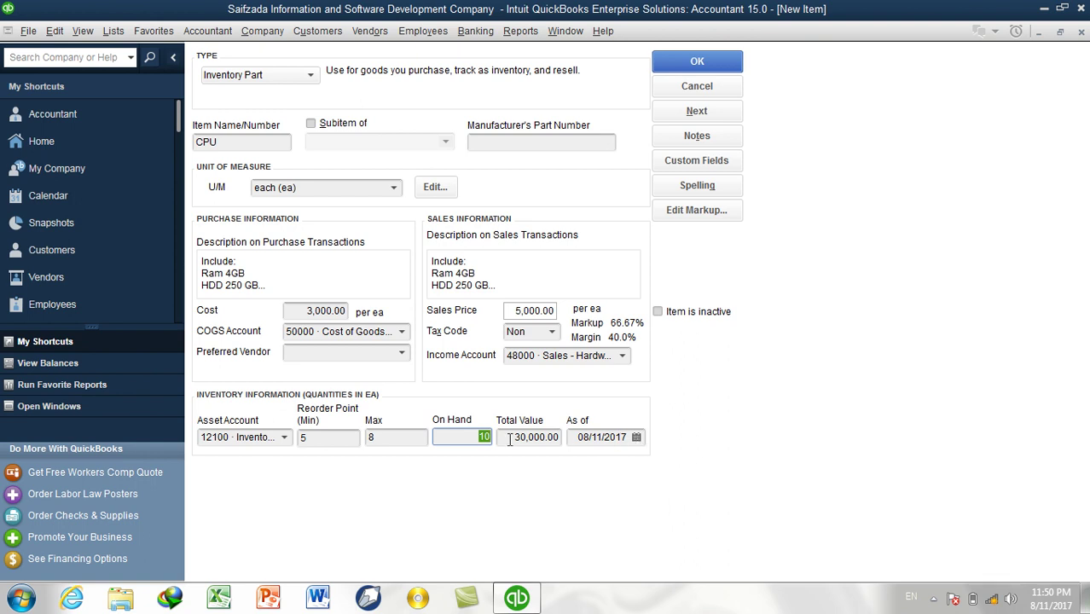
pyautogui.press('Tab')
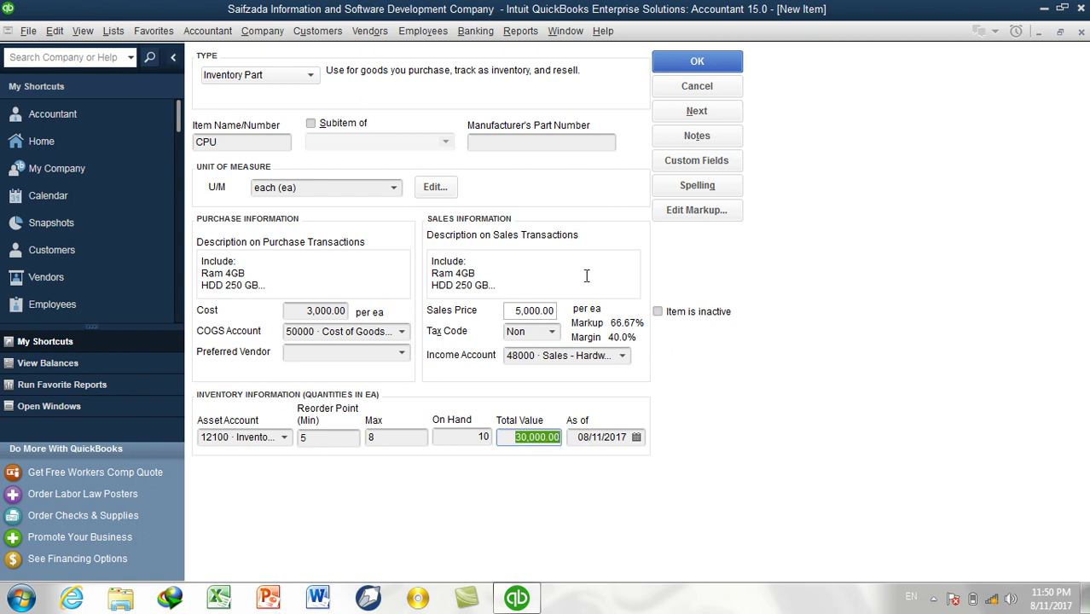
# Save the CPU item, ignoring all spelling flags for HDD and GB, and widen the item list's Type and Account columns.
pyautogui.click(693, 62)
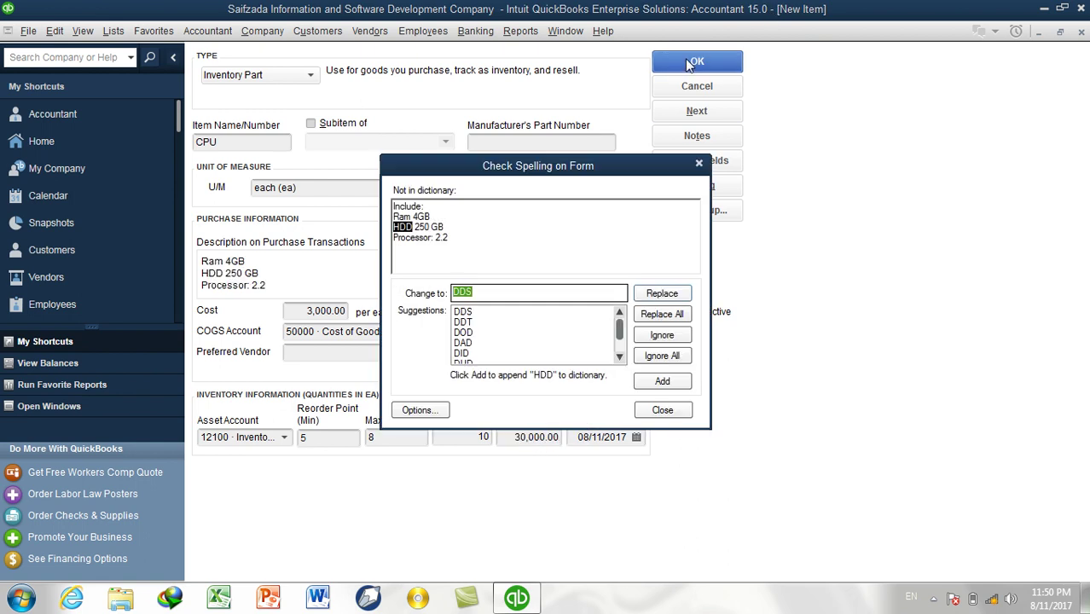
pyautogui.click(673, 358)
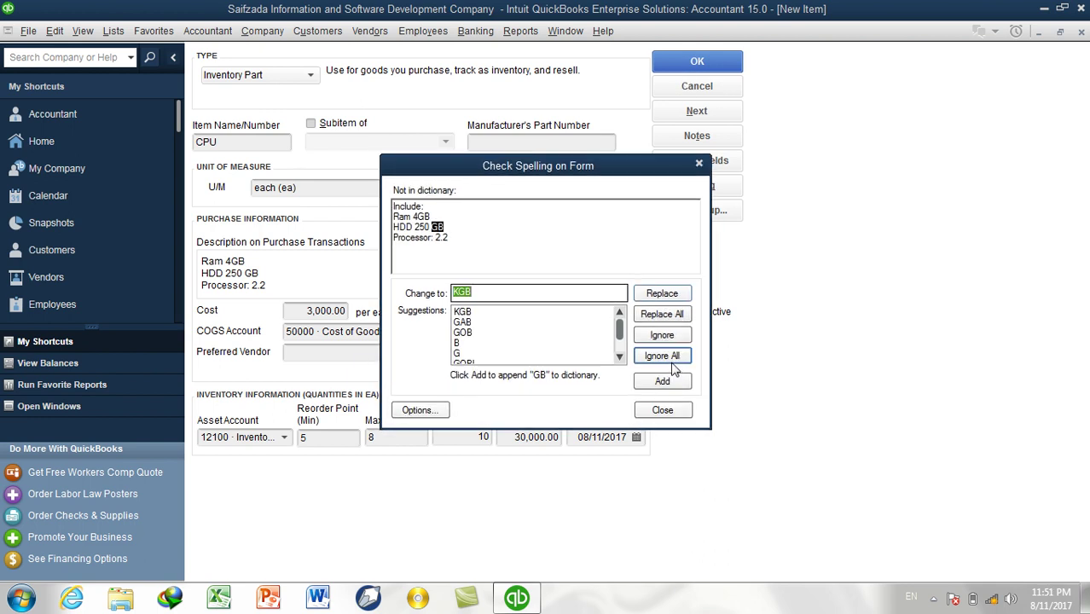
pyautogui.click(670, 359)
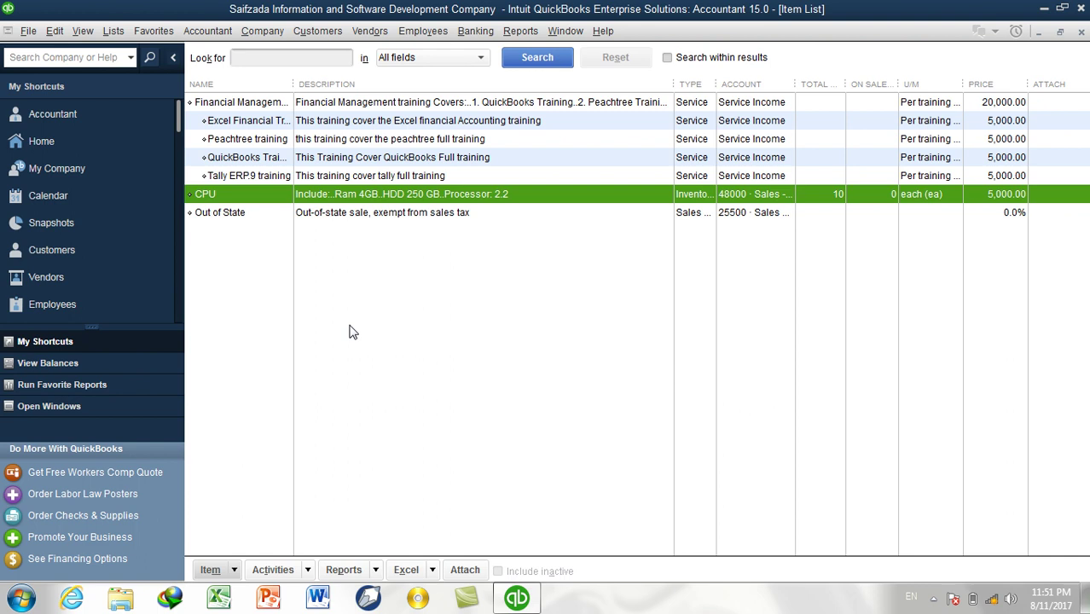
pyautogui.moveTo(717, 84); pyautogui.dragTo(753, 89)
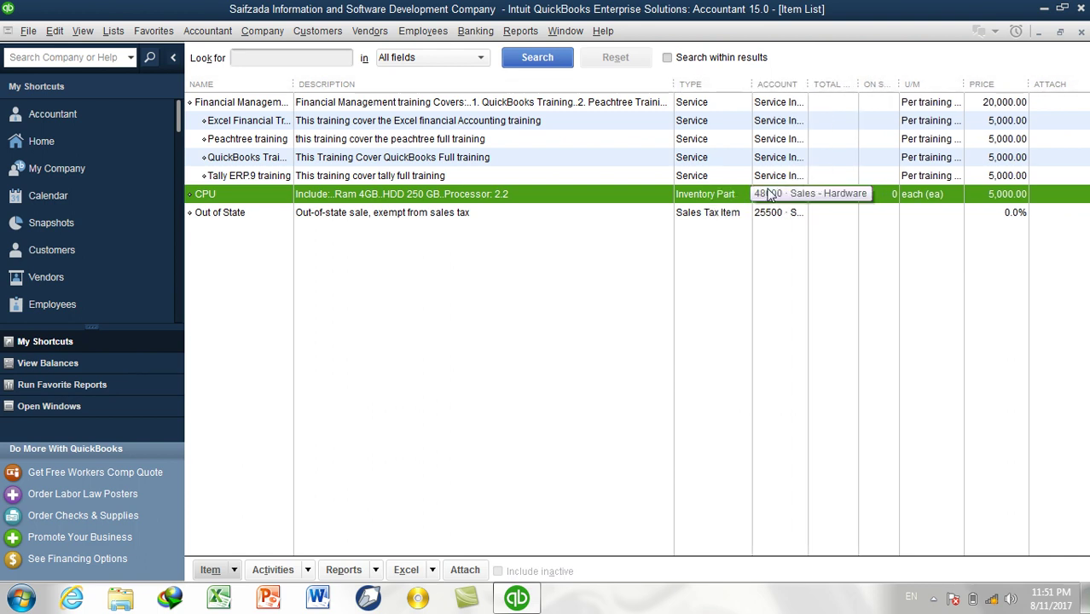
pyautogui.moveTo(808, 83); pyautogui.dragTo(871, 105)
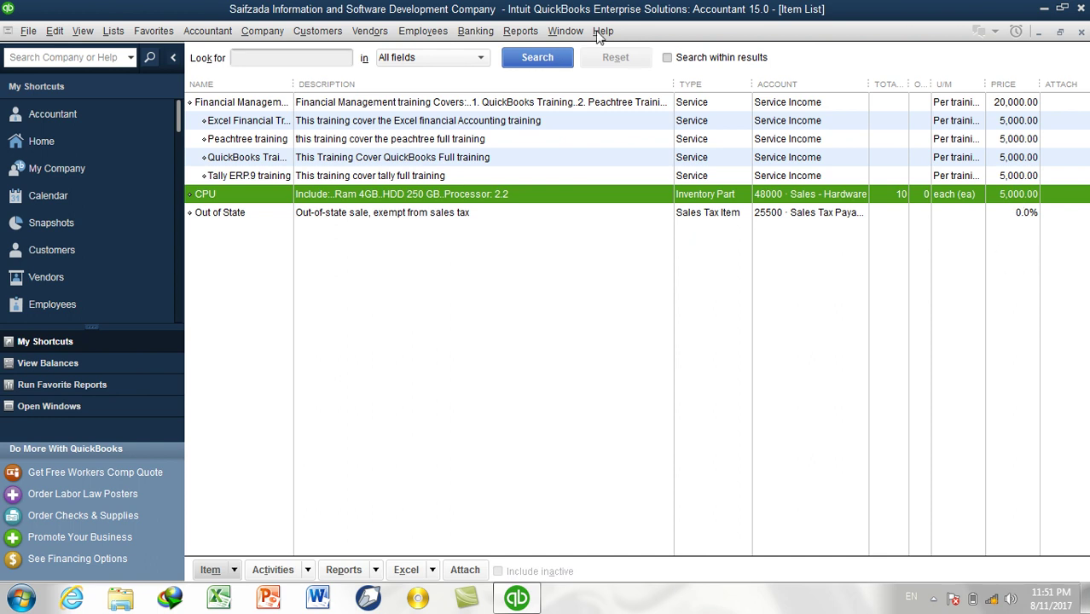
# Examine how the saved CPU stock affects Inventory Asset and Opening Balance Equity in the chart of accounts, and return to the item list.
pyautogui.click(116, 33)
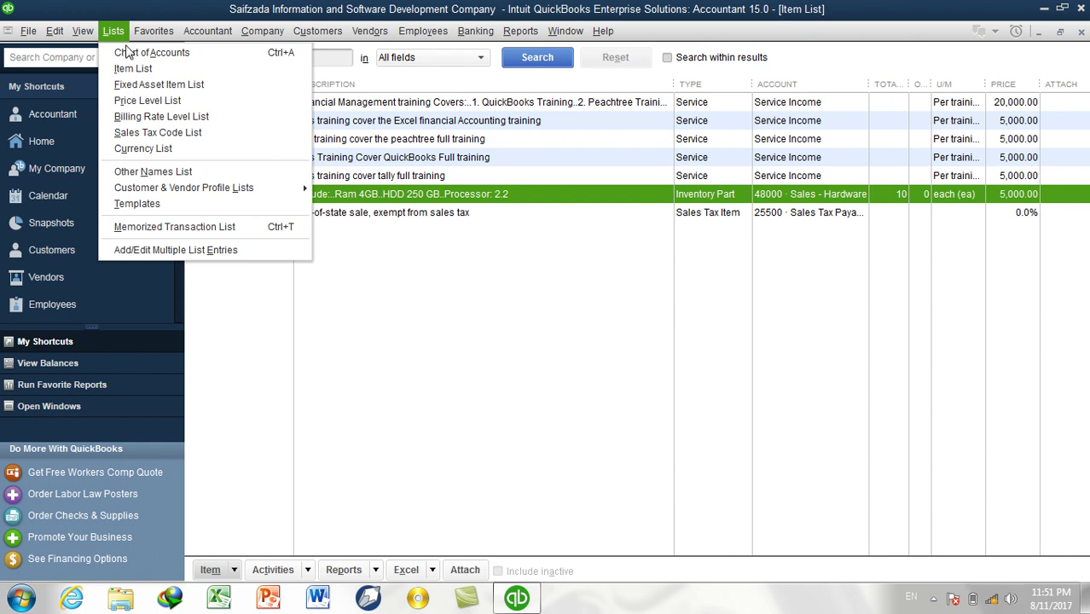
pyautogui.click(129, 53)
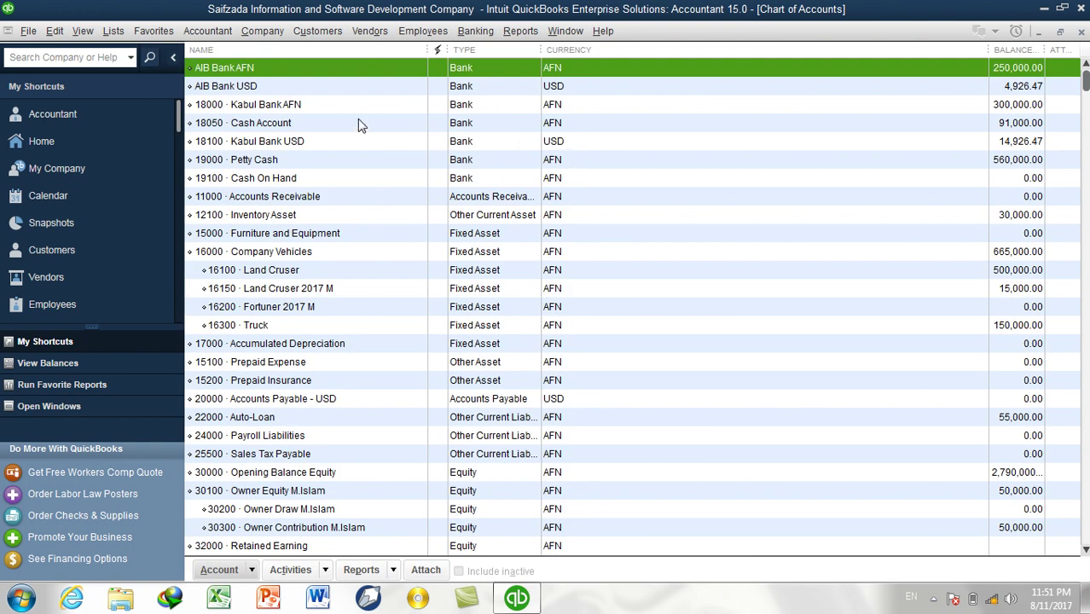
pyautogui.click(290, 215)
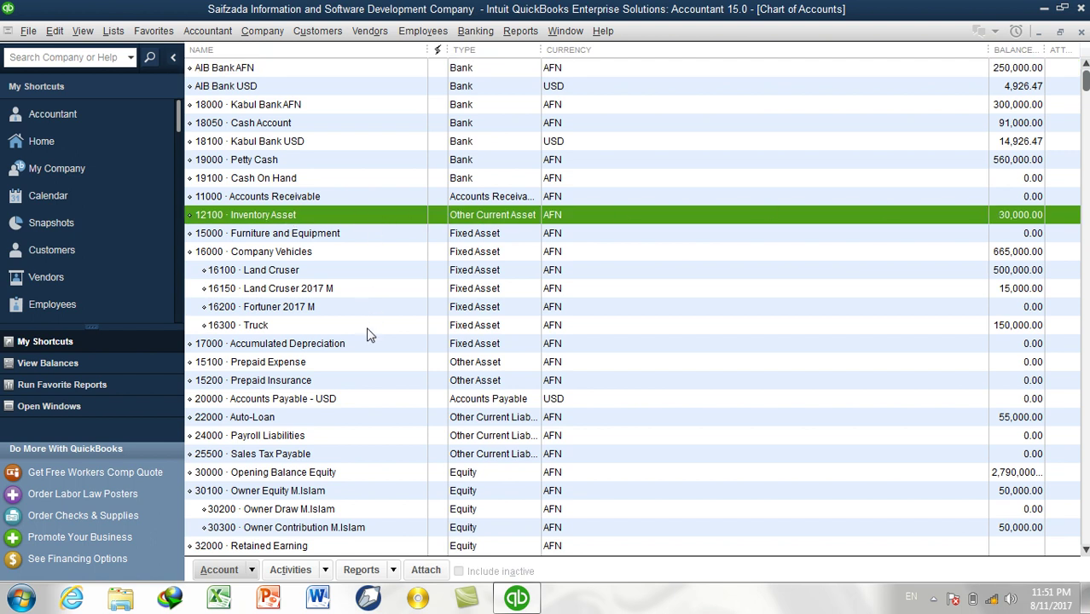
pyautogui.click(324, 473)
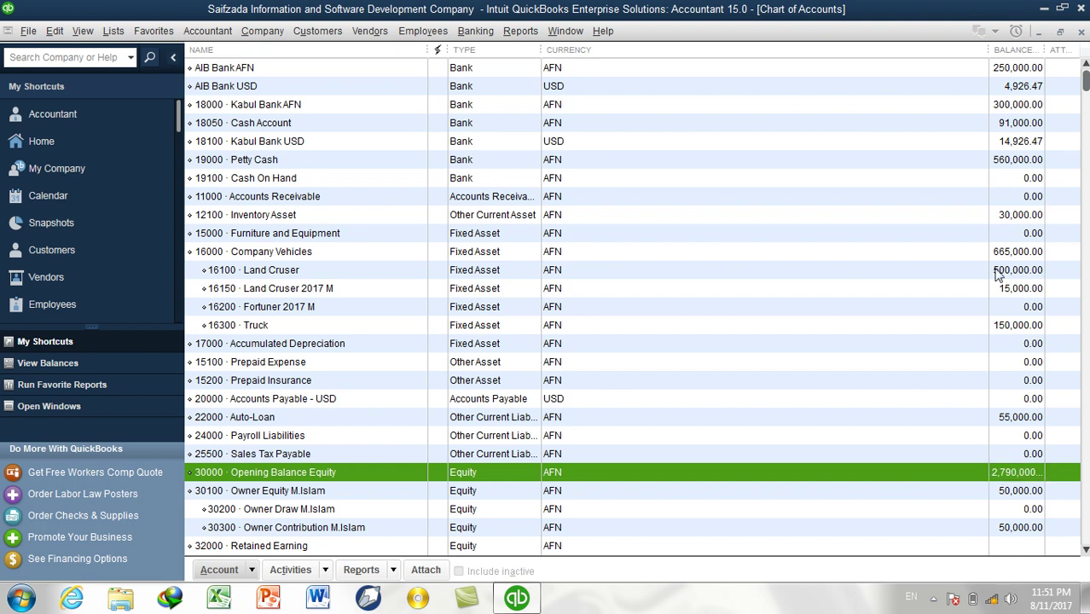
pyautogui.click(999, 220)
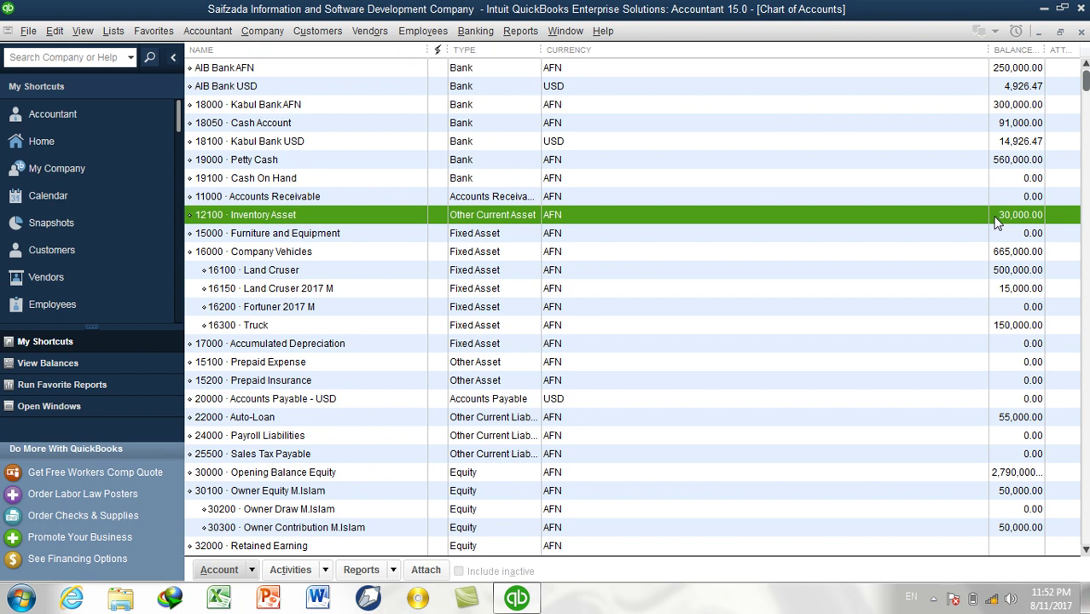
pyautogui.click(1081, 32)
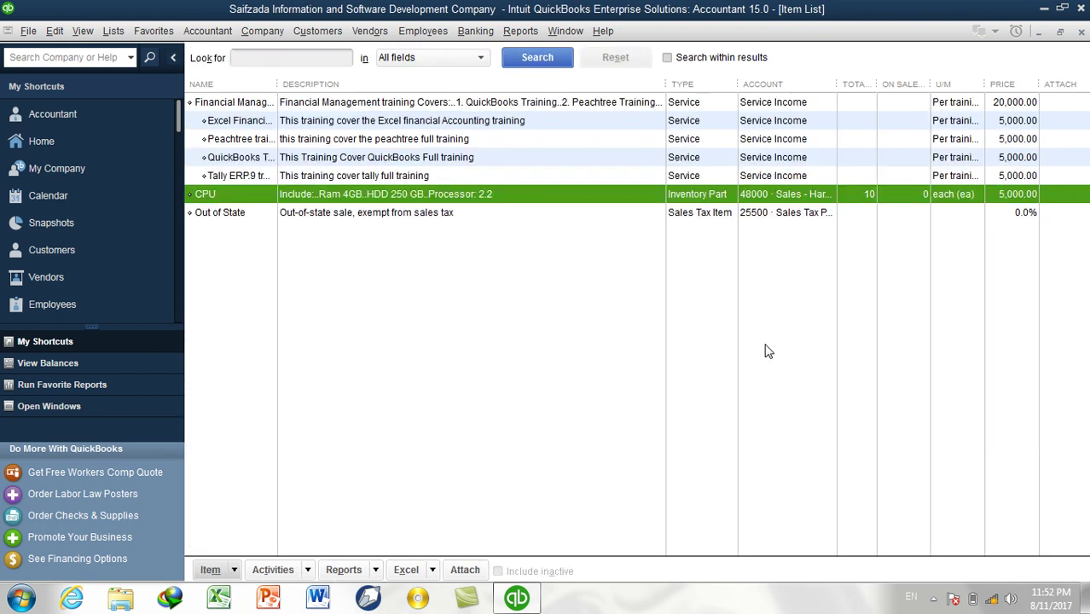
# Start a new Inventory Part item named Monitor with each (ea) as its unit of measure.
pyautogui.click(499, 351)
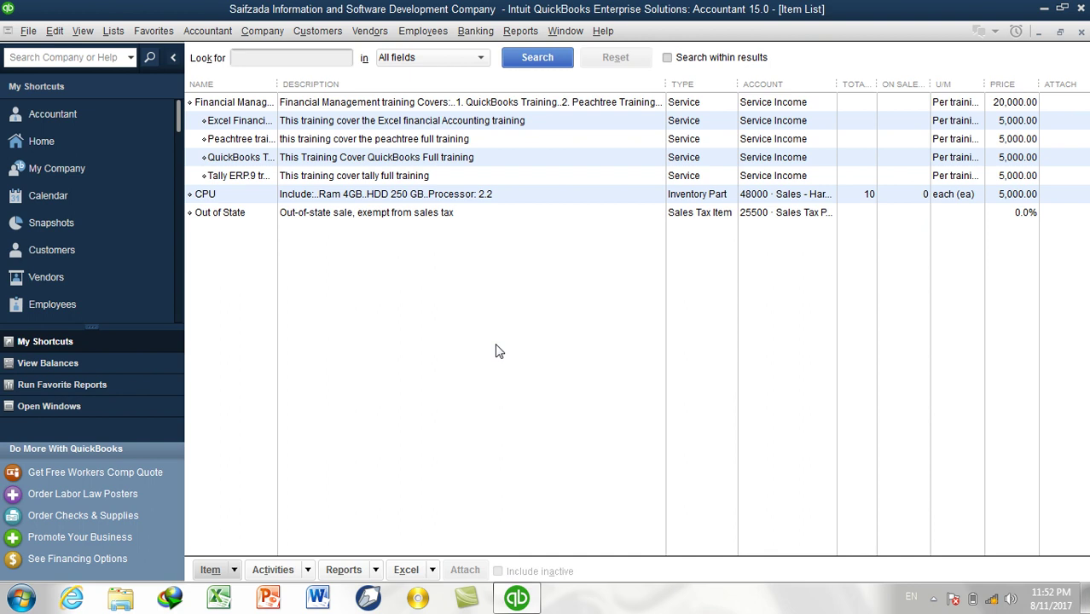
pyautogui.hotkey('ctrl', 'n')
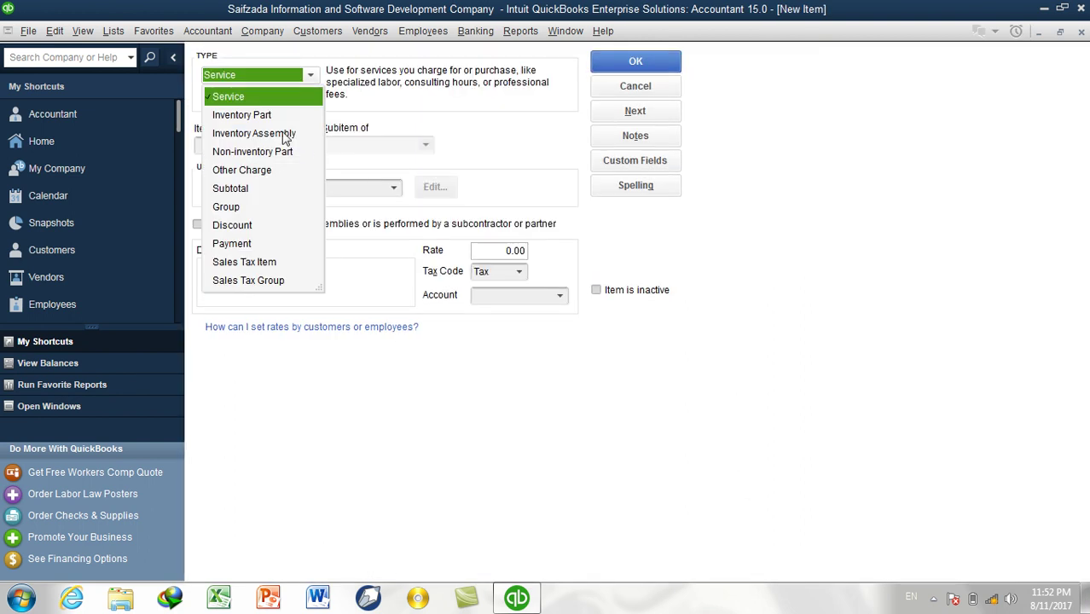
pyautogui.click(271, 115)
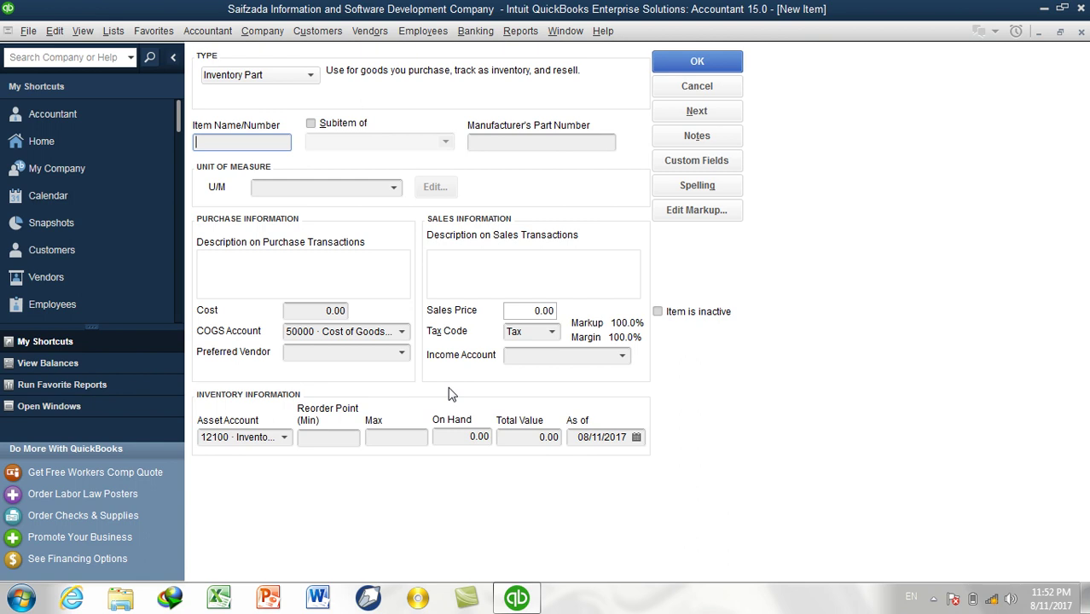
pyautogui.write('Monitor')
pyautogui.click(396, 188)
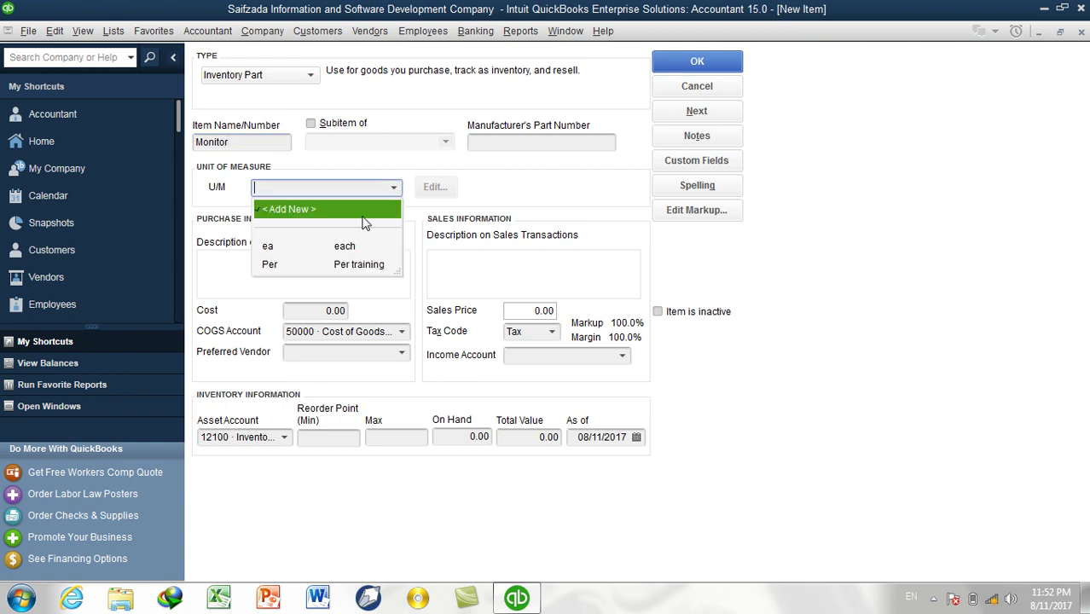
pyautogui.click(334, 247)
# Enter "Black DELL 16"" as the Monitor's purchase description and carry it over to the sales description.
pyautogui.click(309, 272)
pyautogui.write('Black D')
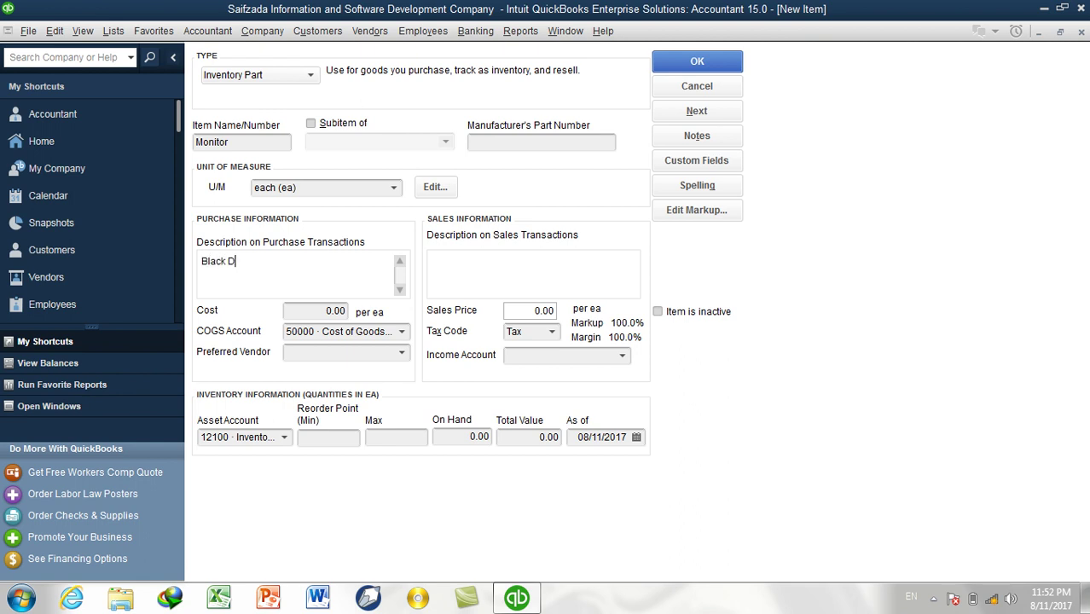
pyautogui.write('ELL 16"')
pyautogui.click(499, 282)
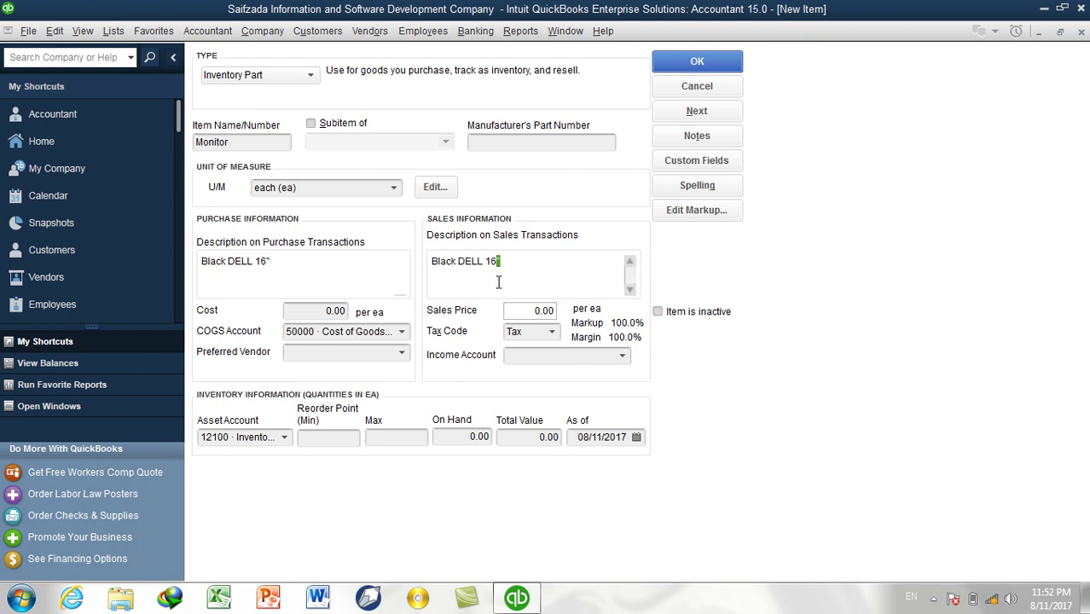
# Set the Monitor's purchase cost to 4000 and its sales price to 6000.
pyautogui.click(312, 312)
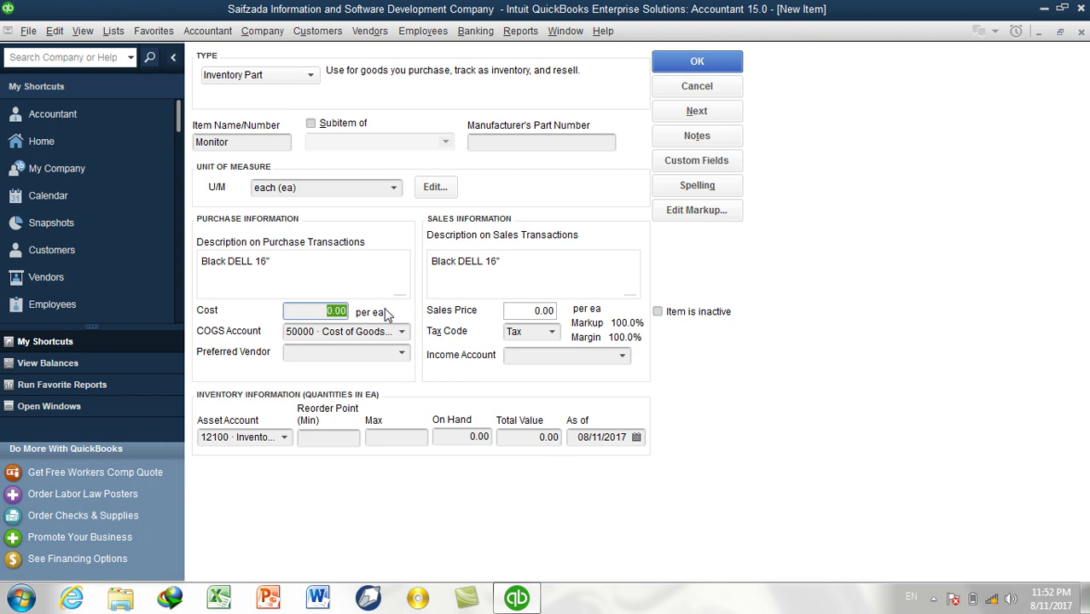
pyautogui.write('4000')
pyautogui.press('Tab')
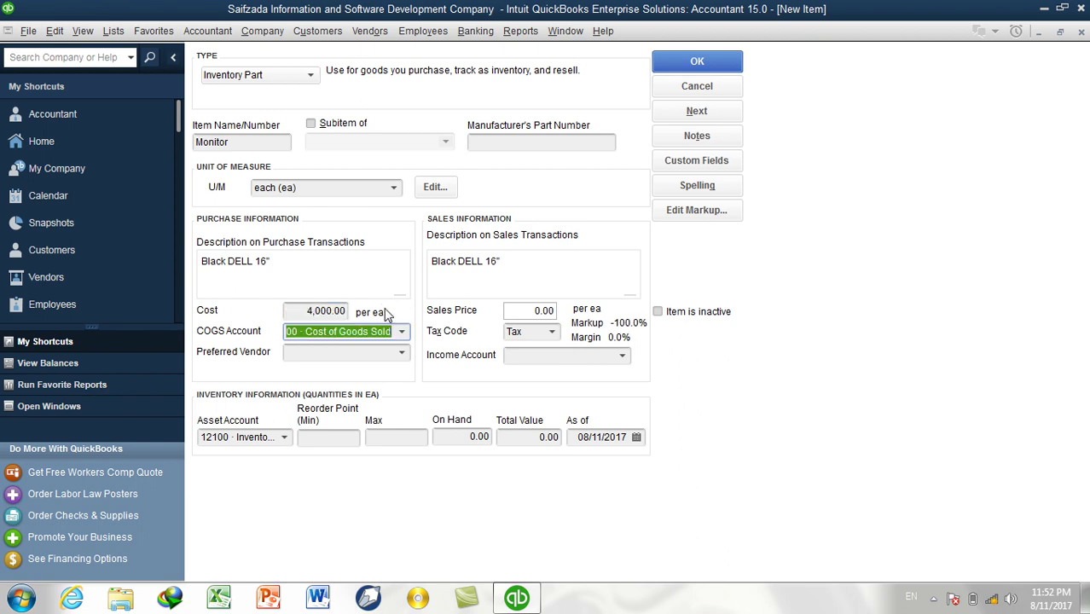
pyautogui.click(520, 311)
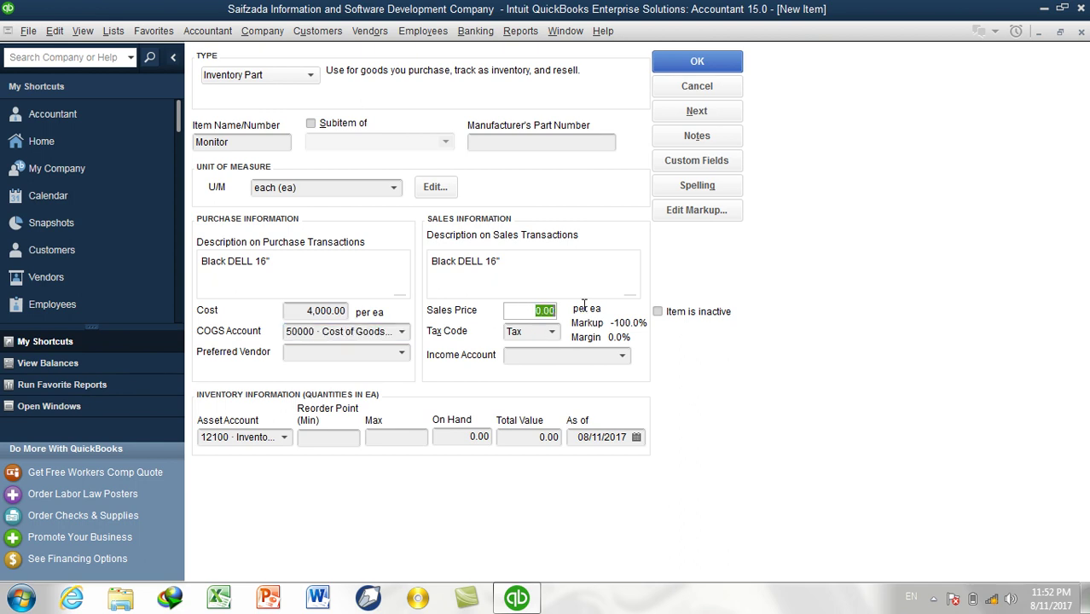
pyautogui.write('6000')
pyautogui.press('Tab')
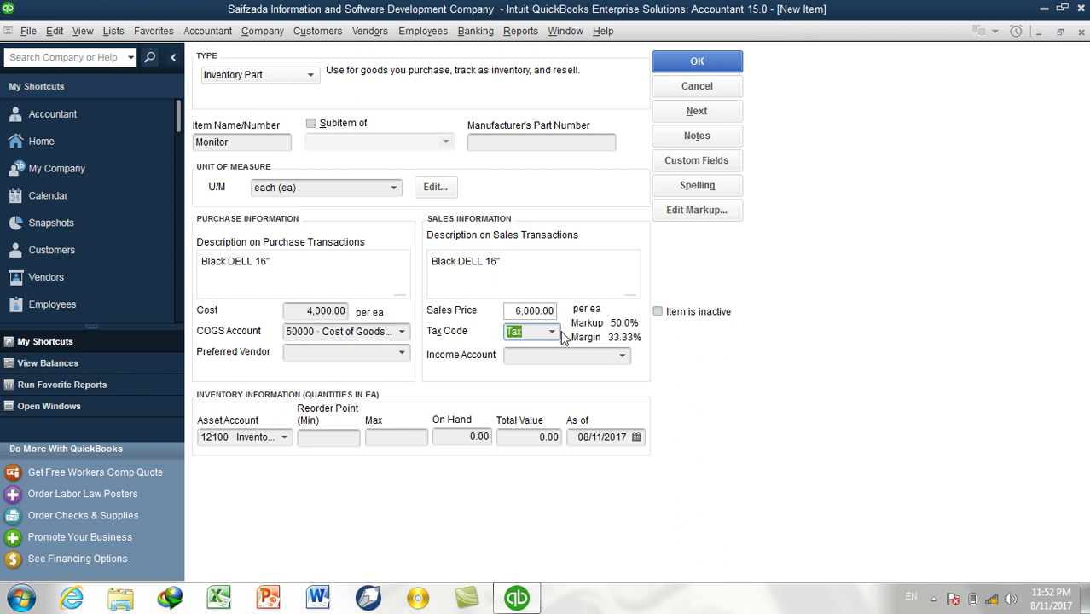
# Set the Monitor's tax code to Non and its income account to 48000 · Sales - Hardware, and save it to continue with another item.
pyautogui.click(552, 333)
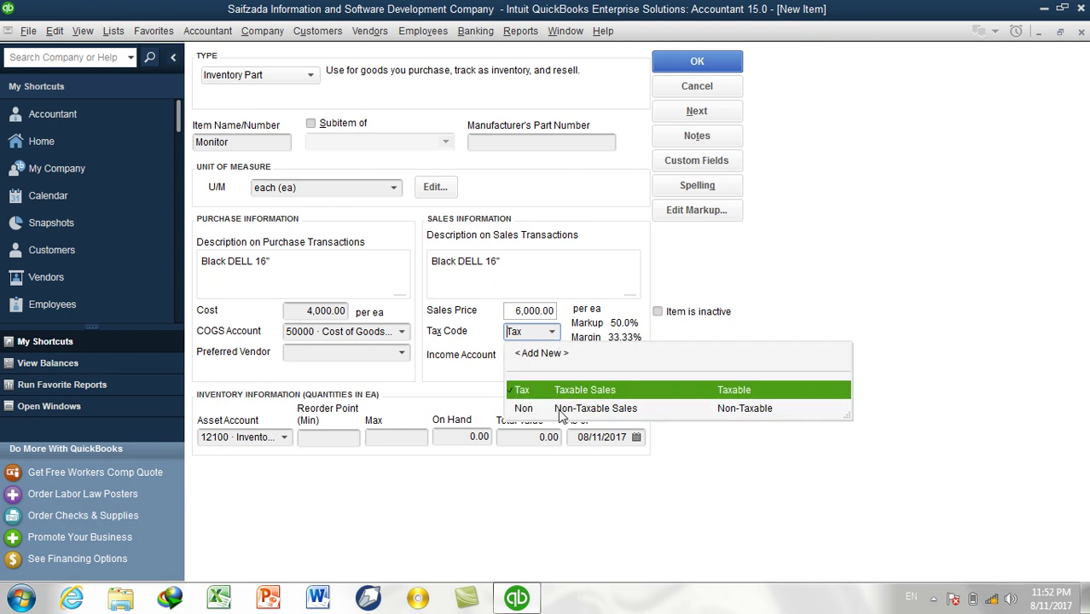
pyautogui.click(561, 409)
pyautogui.click(555, 357)
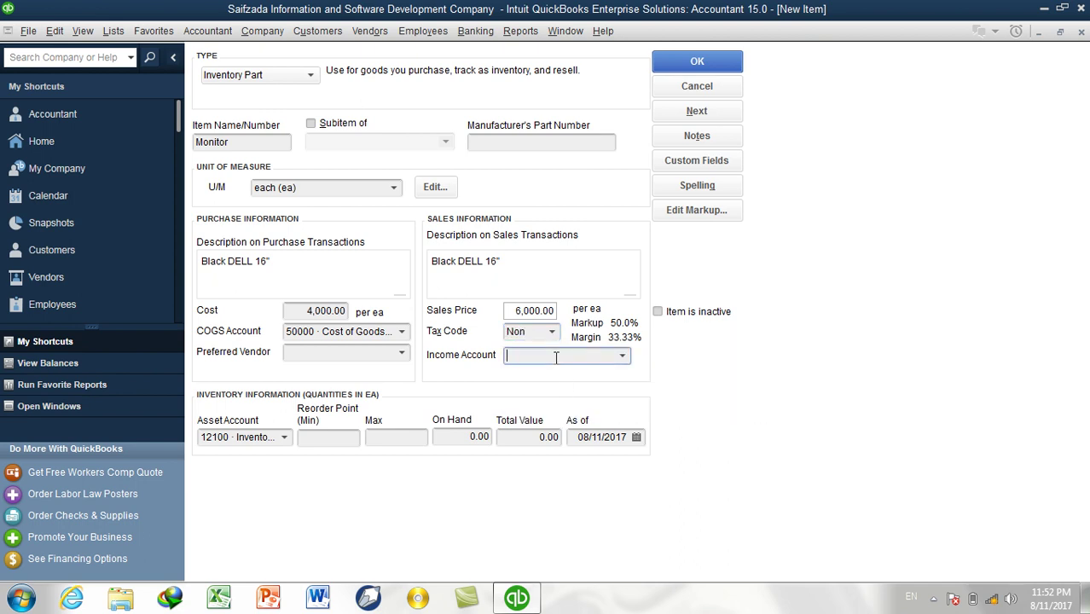
pyautogui.write('S')
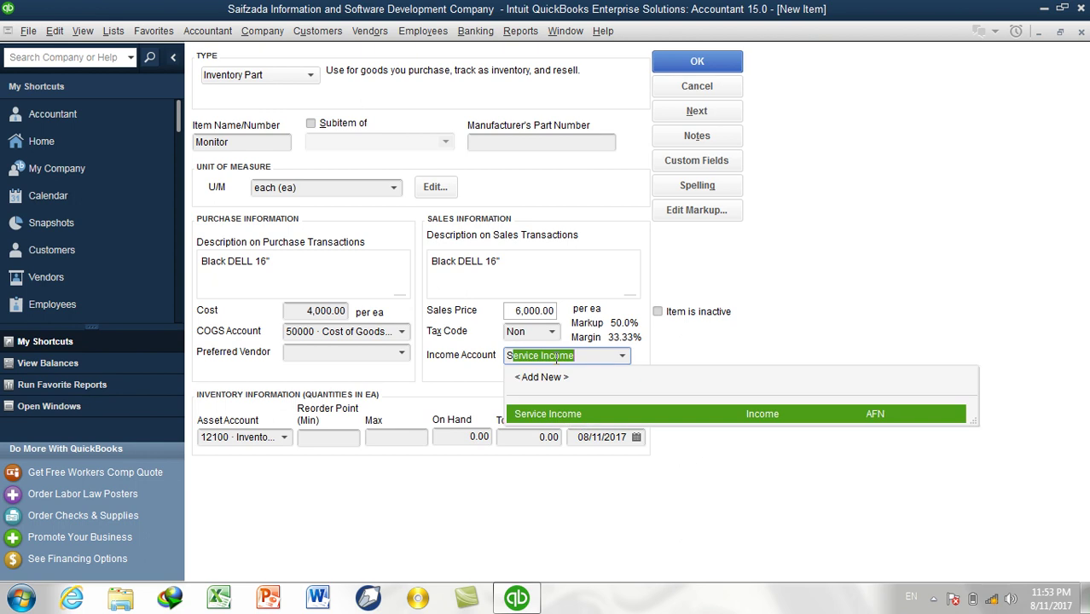
pyautogui.write('ales - Hardware')
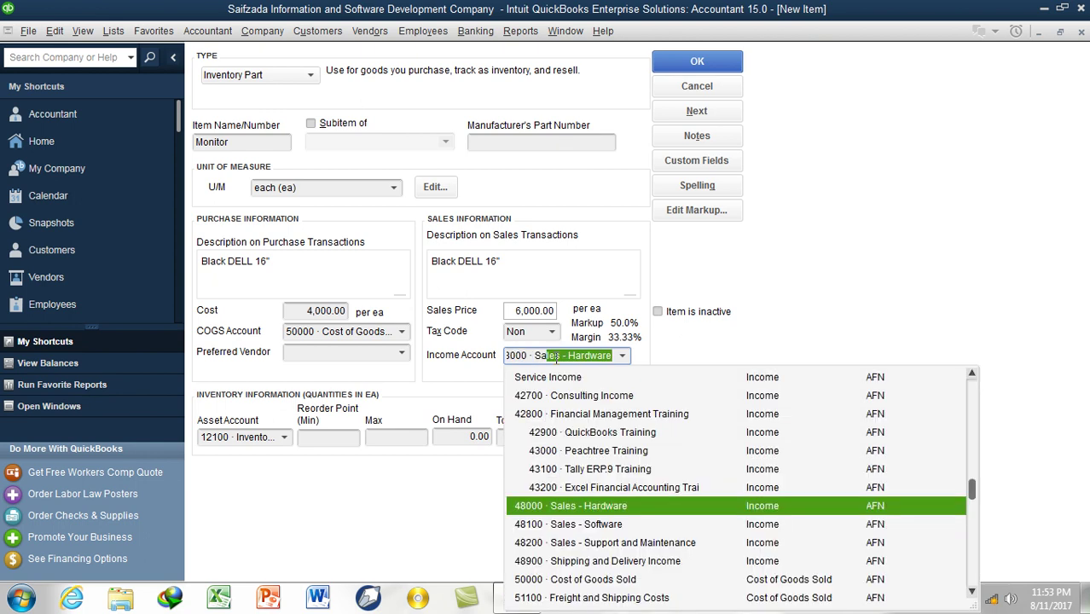
pyautogui.press('Tab')
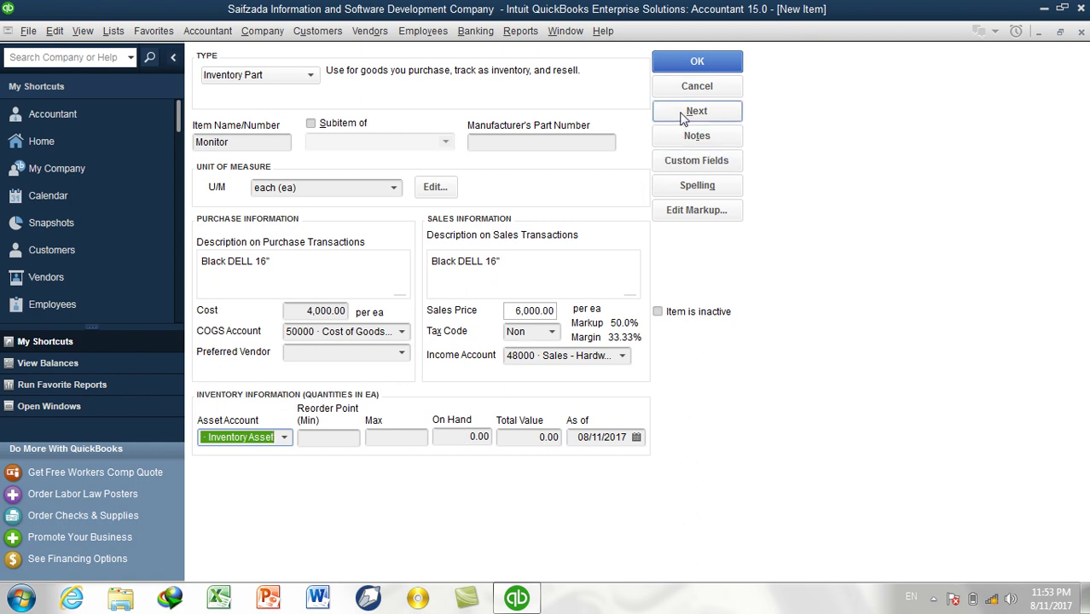
pyautogui.click(316, 438)
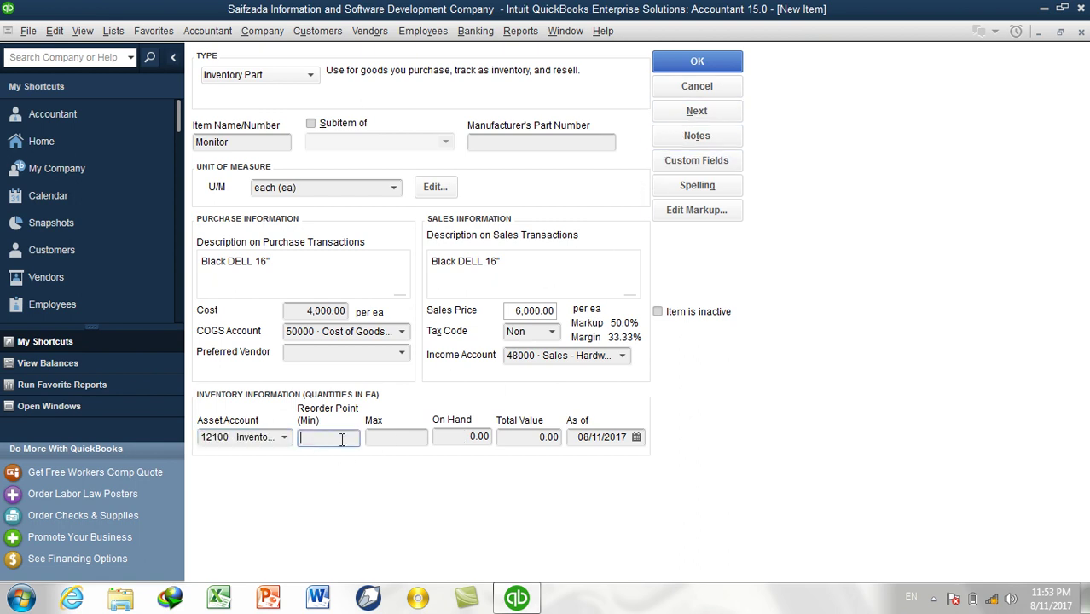
pyautogui.click(381, 439)
pyautogui.click(697, 113)
# Name the new inventory part Keyboard and choose each (ea) as its unit of measure.
pyautogui.click(234, 142)
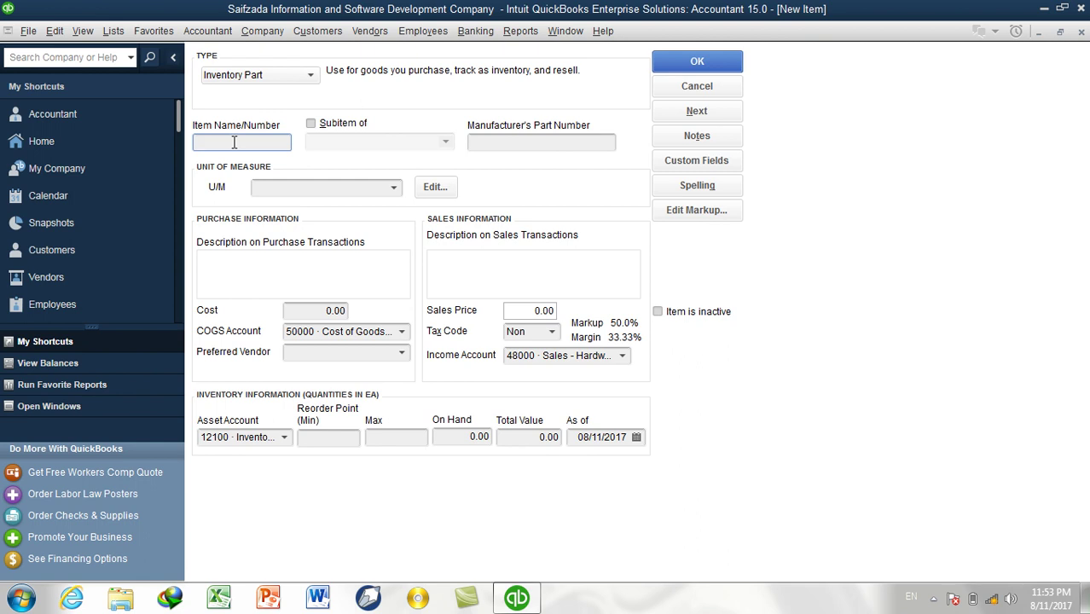
pyautogui.write('Keyboard')
pyautogui.press('Tab')
pyautogui.click(392, 187)
pyautogui.click(312, 241)
pyautogui.click(335, 280)
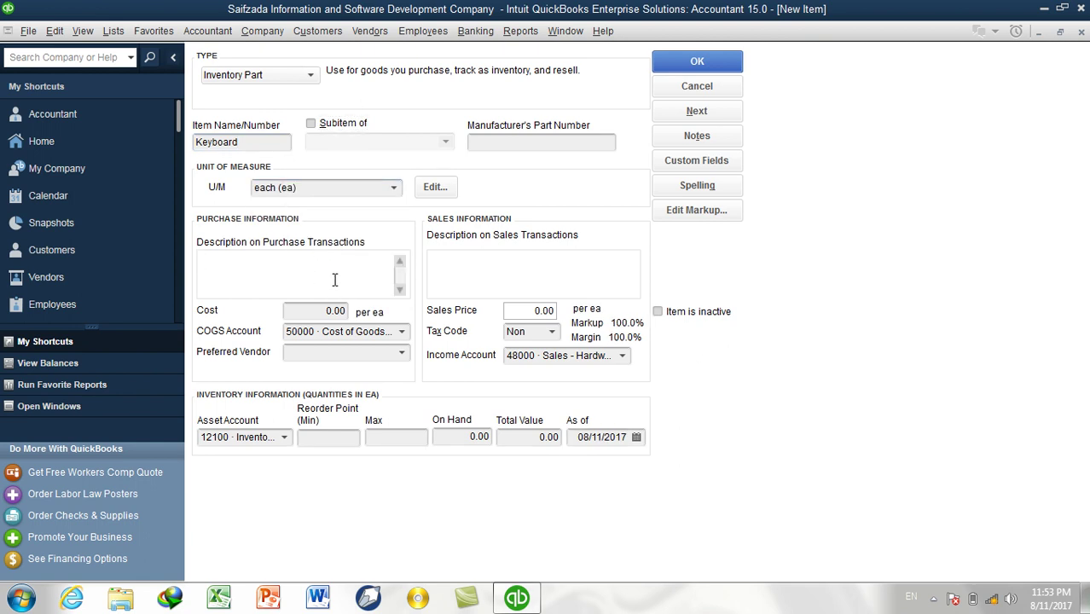
# Set the Keyboard's cost to 100 and its sales price to 200, and save it to continue with another item.
pyautogui.click(317, 313)
pyautogui.write('100')
pyautogui.press('Tab')
pyautogui.click(529, 311)
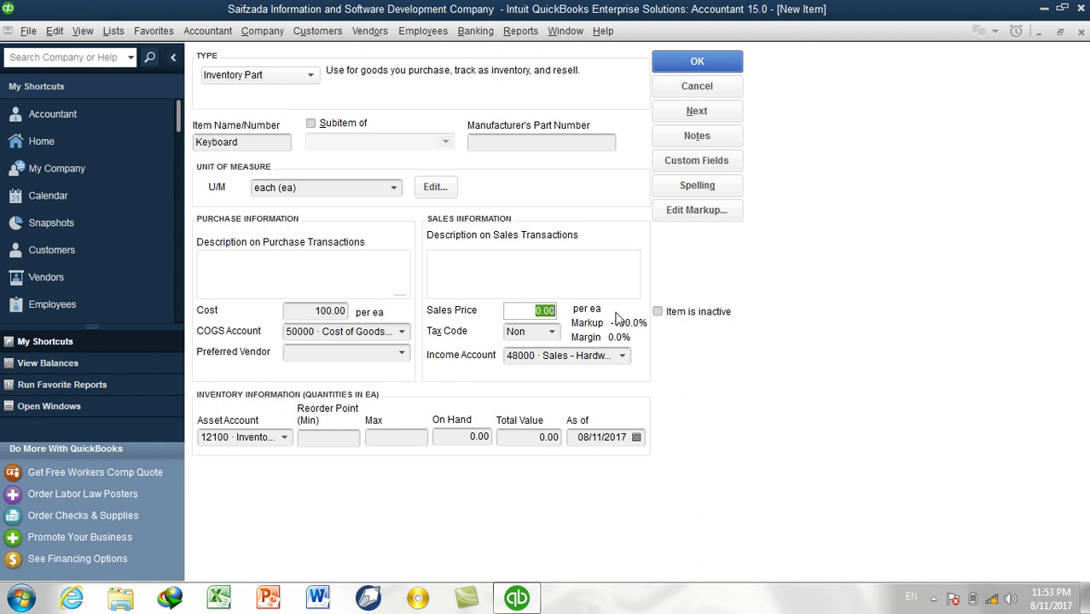
pyautogui.write('200')
pyautogui.press('Tab')
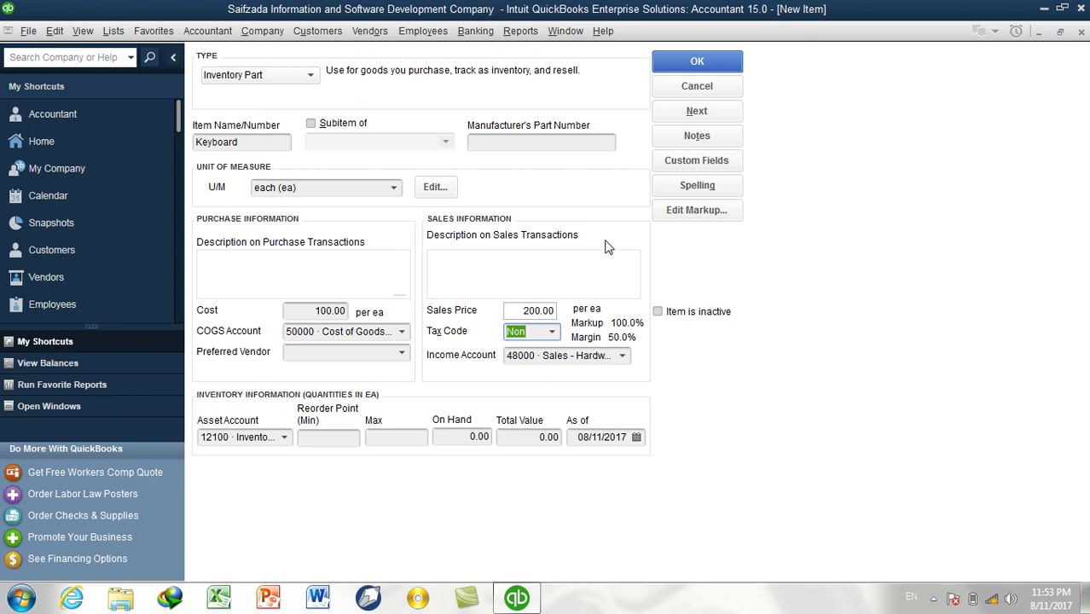
pyautogui.click(696, 111)
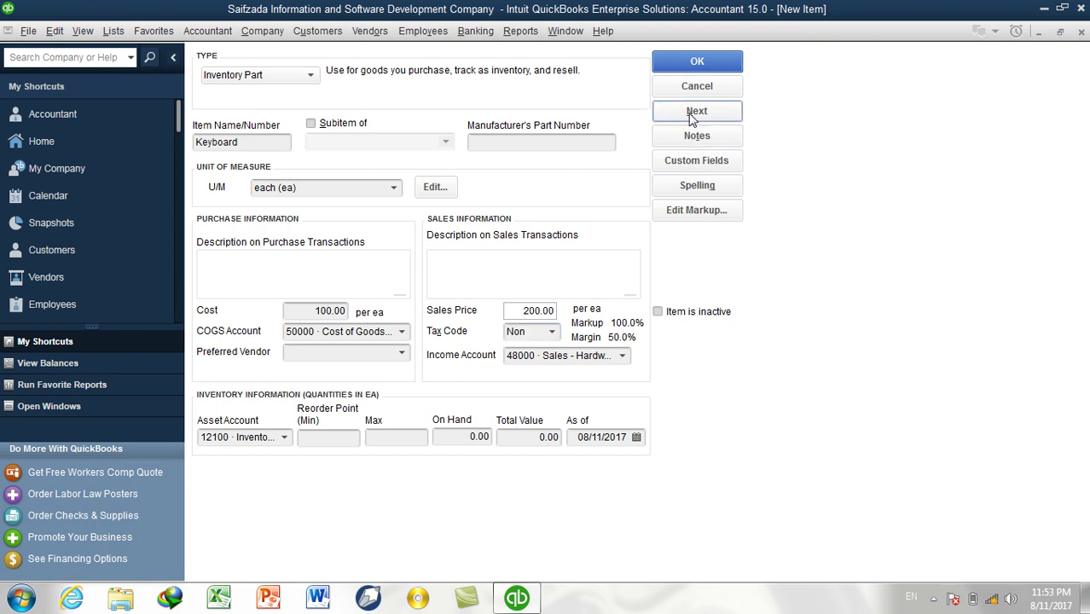
# Name the new inventory part Mous and choose each (ea) as its unit of measure.
pyautogui.click(280, 142)
pyautogui.write('Mous')
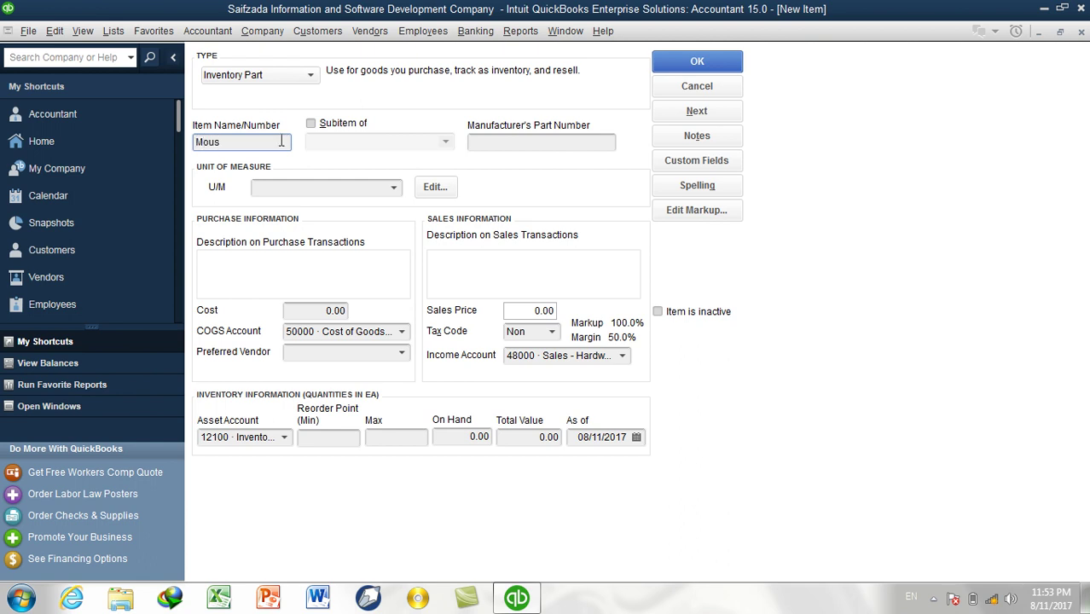
pyautogui.click(393, 187)
pyautogui.click(333, 247)
pyautogui.click(328, 283)
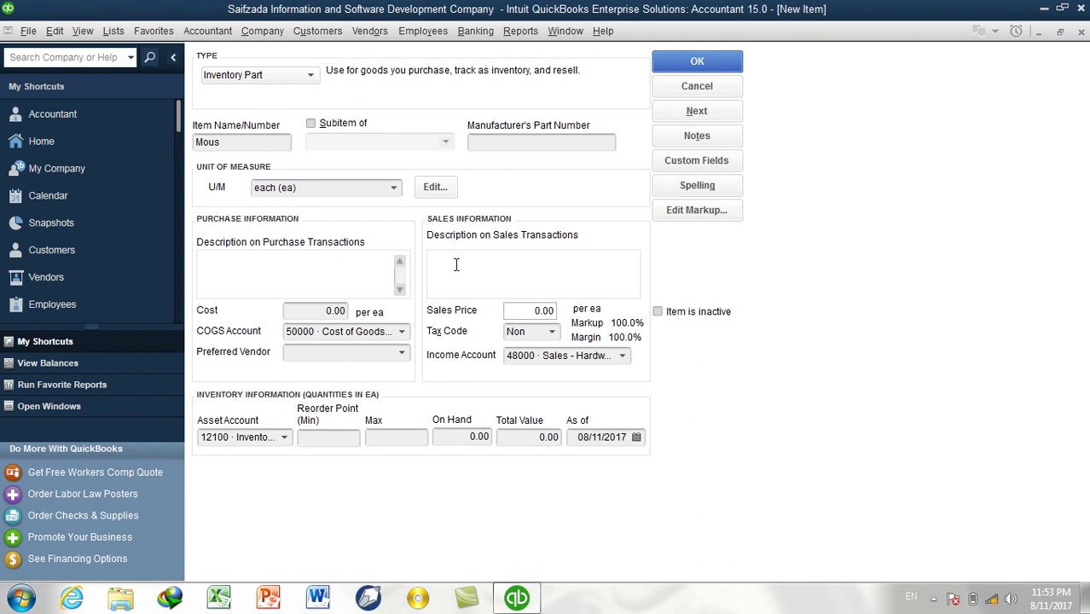
# Set the Mous item's purchase cost to 100 and its sales price to 300.
pyautogui.click(310, 309)
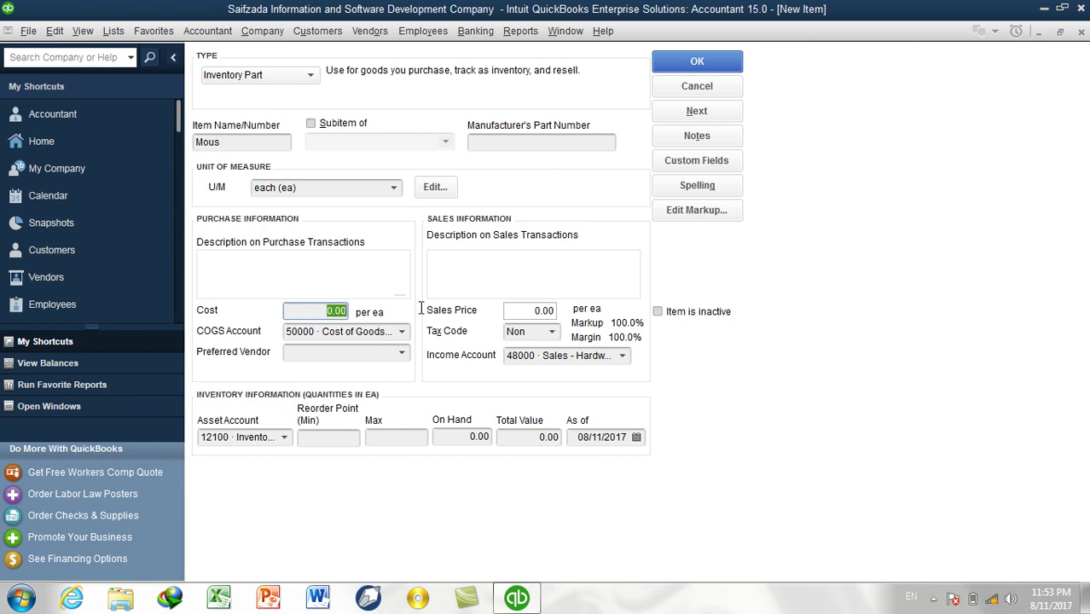
pyautogui.write('100')
pyautogui.press('Tab')
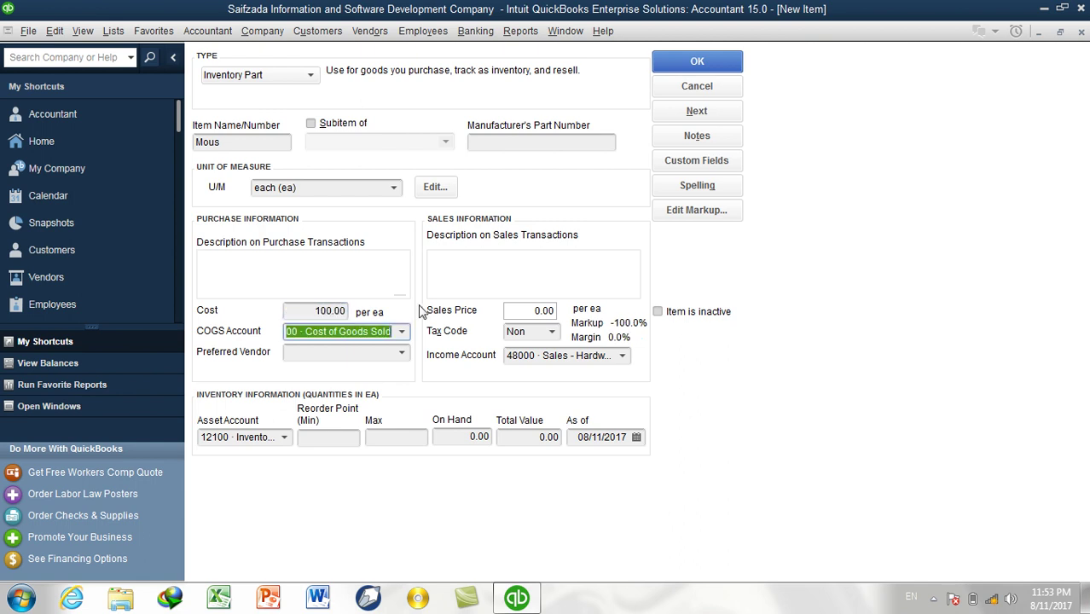
pyautogui.click(522, 310)
pyautogui.write('300')
pyautogui.press('Tab')
# Enter 50 on hand for the Mous item with a minimum reorder point of 10 and a maximum of 20, and save it.
pyautogui.click(467, 439)
pyautogui.write('50')
pyautogui.click(513, 440)
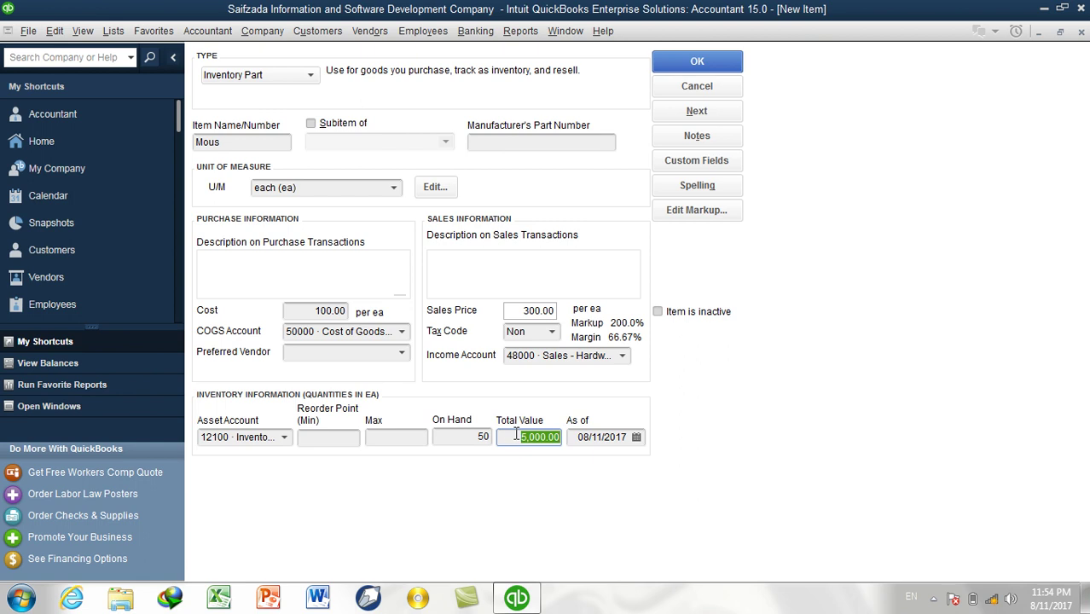
pyautogui.click(318, 437)
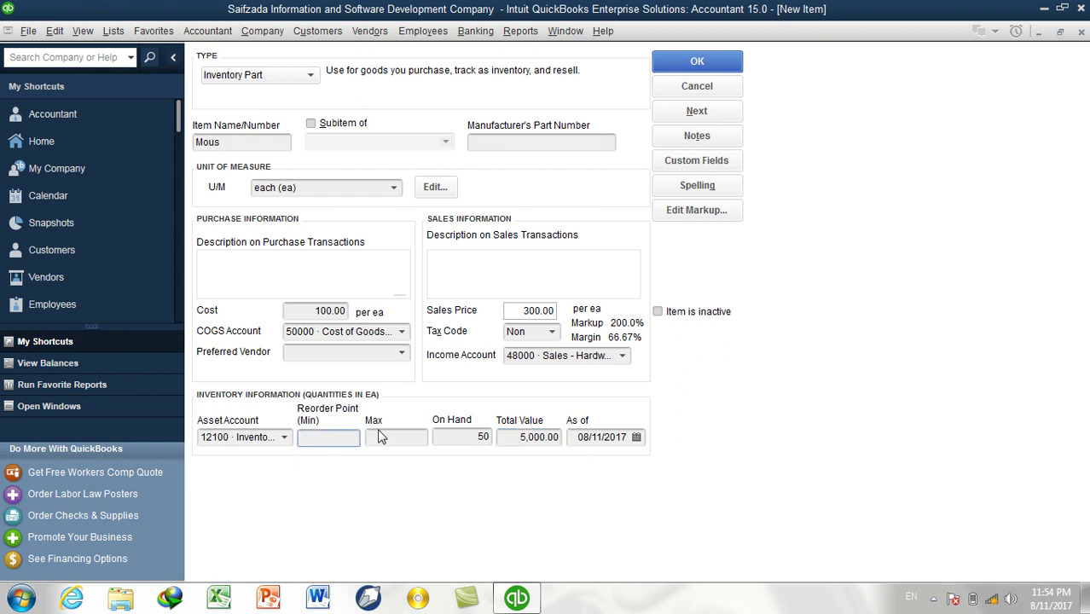
pyautogui.write('10')
pyautogui.click(381, 437)
pyautogui.write('20')
pyautogui.press('Tab')
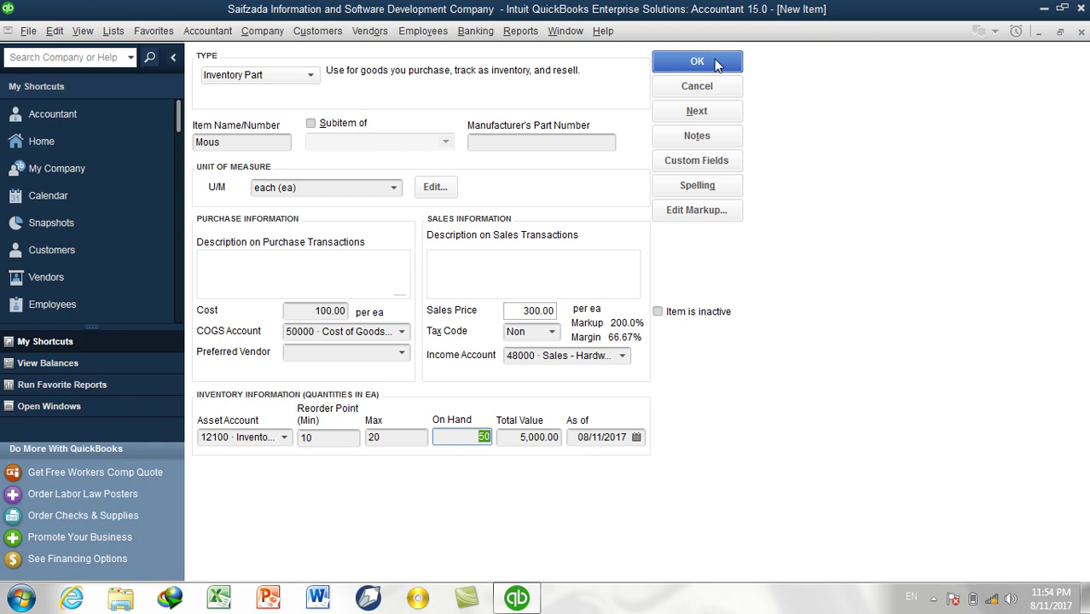
pyautogui.click(716, 65)
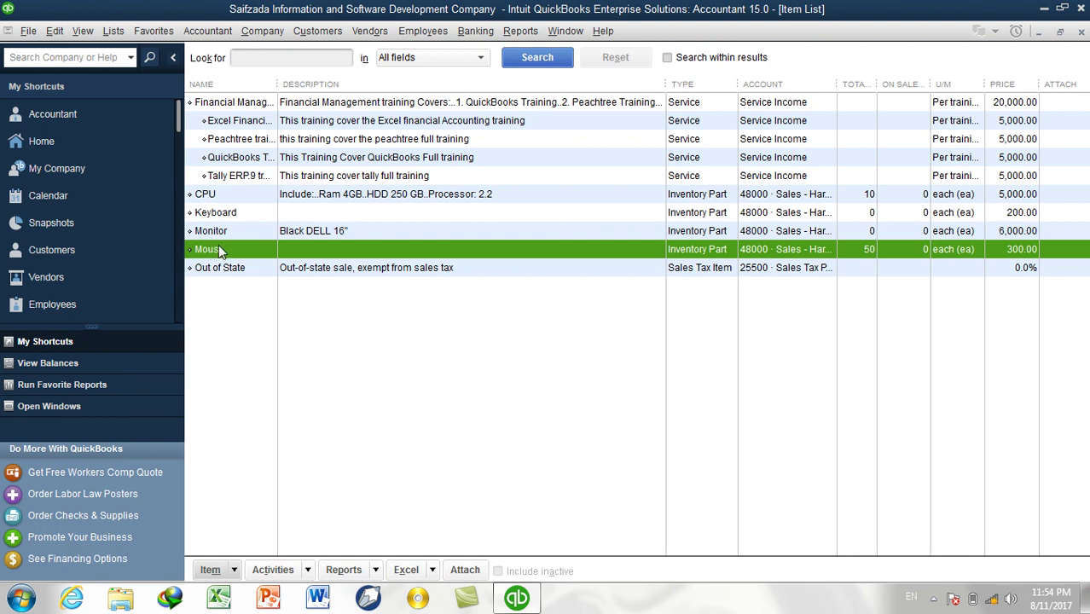
# Review the new inventory parts and the Inventory Asset balance in the chart of accounts, and return to the item list.
pyautogui.click(219, 211)
pyautogui.click(216, 233)
pyautogui.click(217, 250)
pyautogui.click(114, 31)
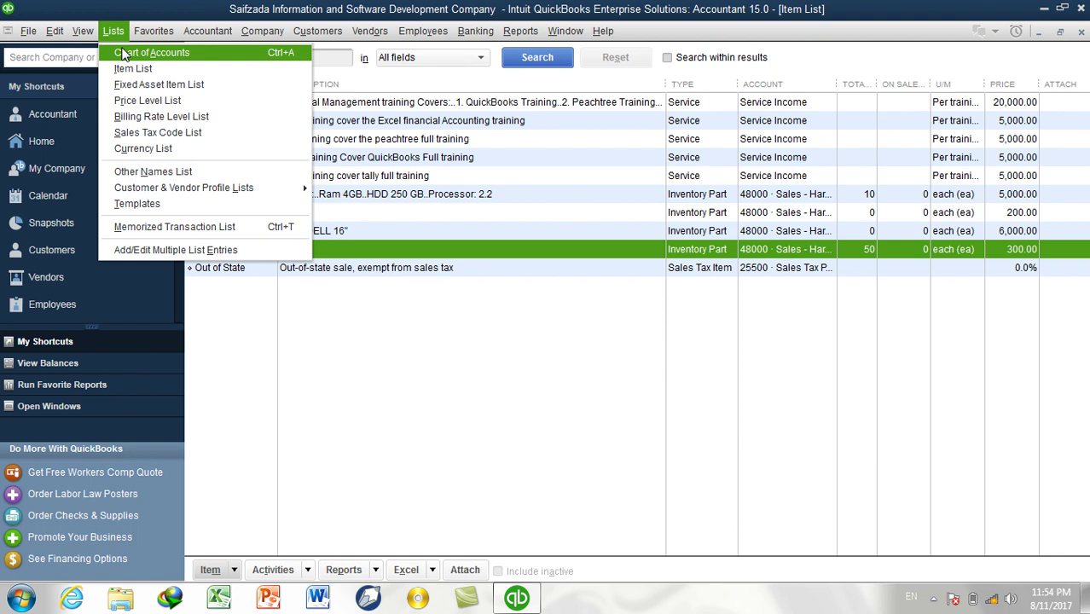
pyautogui.click(124, 53)
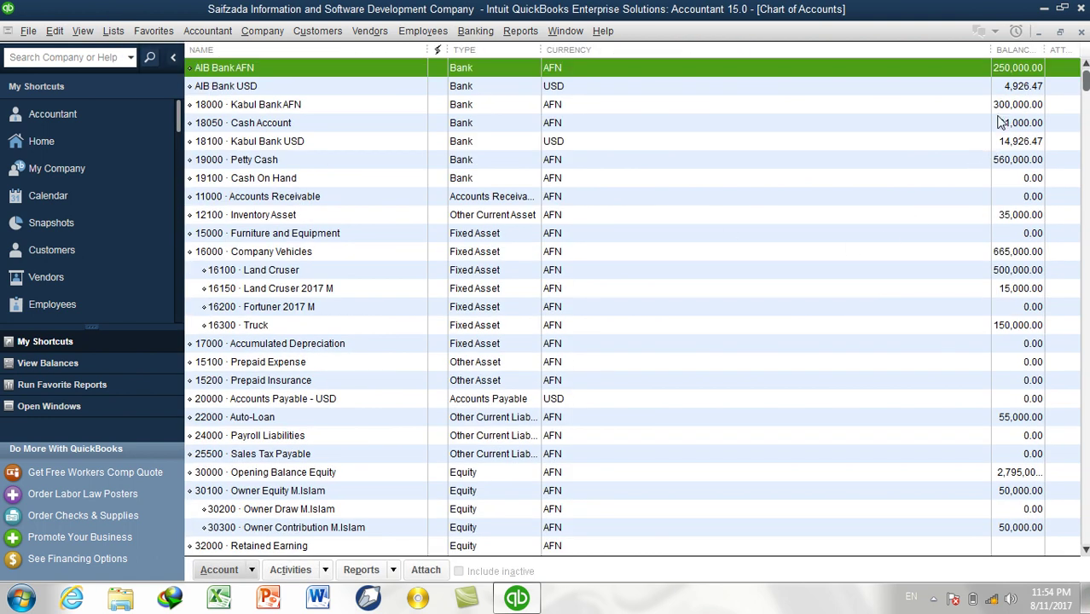
pyautogui.click(284, 220)
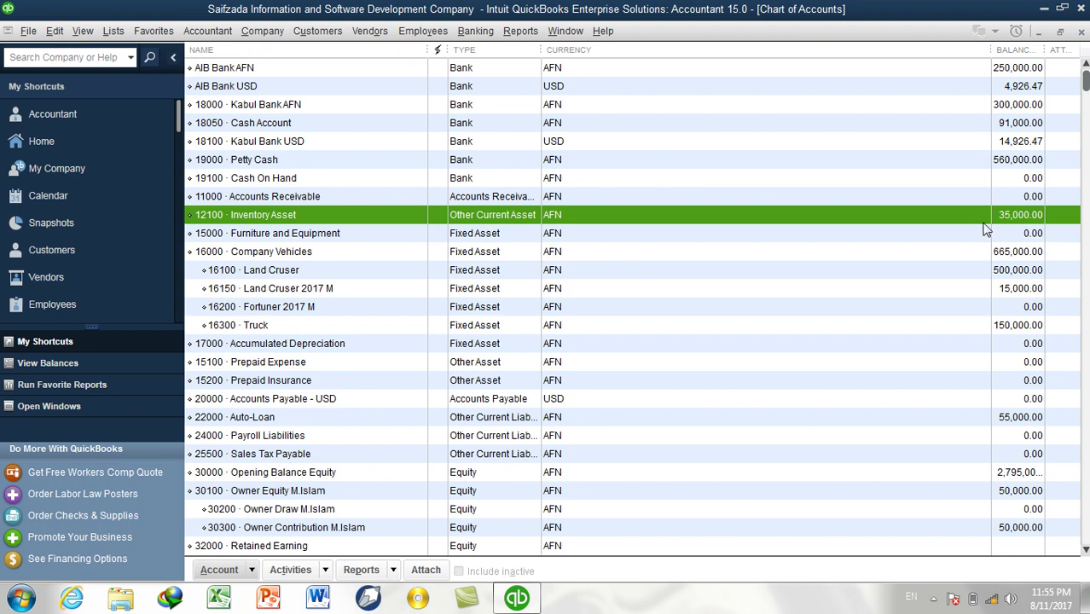
pyautogui.click(1080, 33)
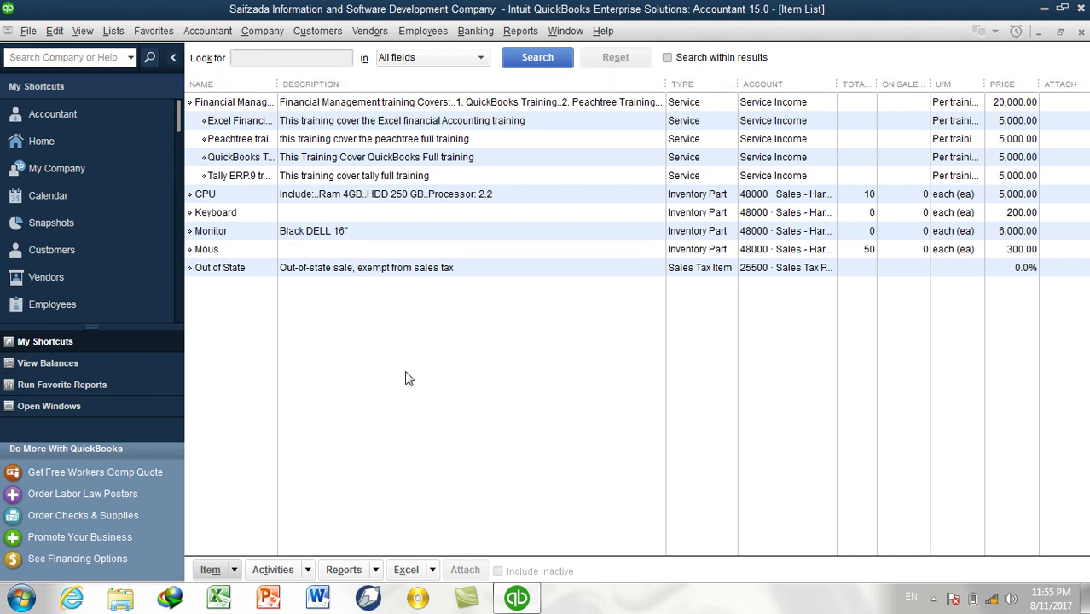
# Start another new item from the item list.
pyautogui.hotkey('ctrl', 'n')
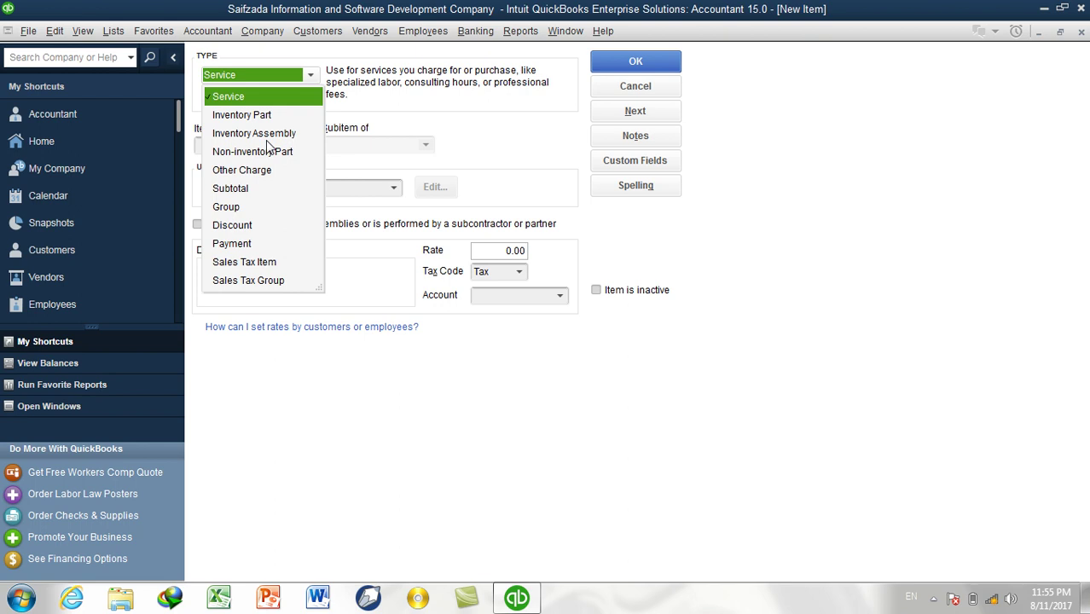